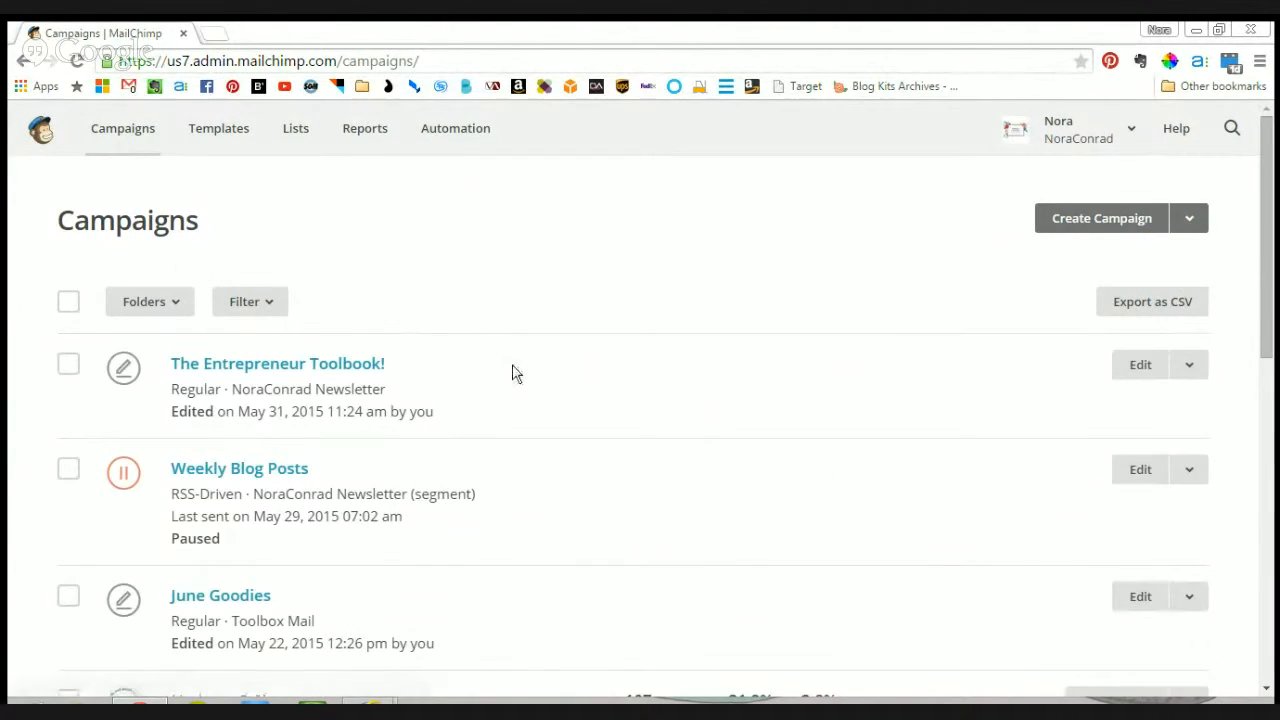
# - Create a regular campaign addressed to the entire Example List and continue to the campaign setup
pyautogui.click(1192, 219)
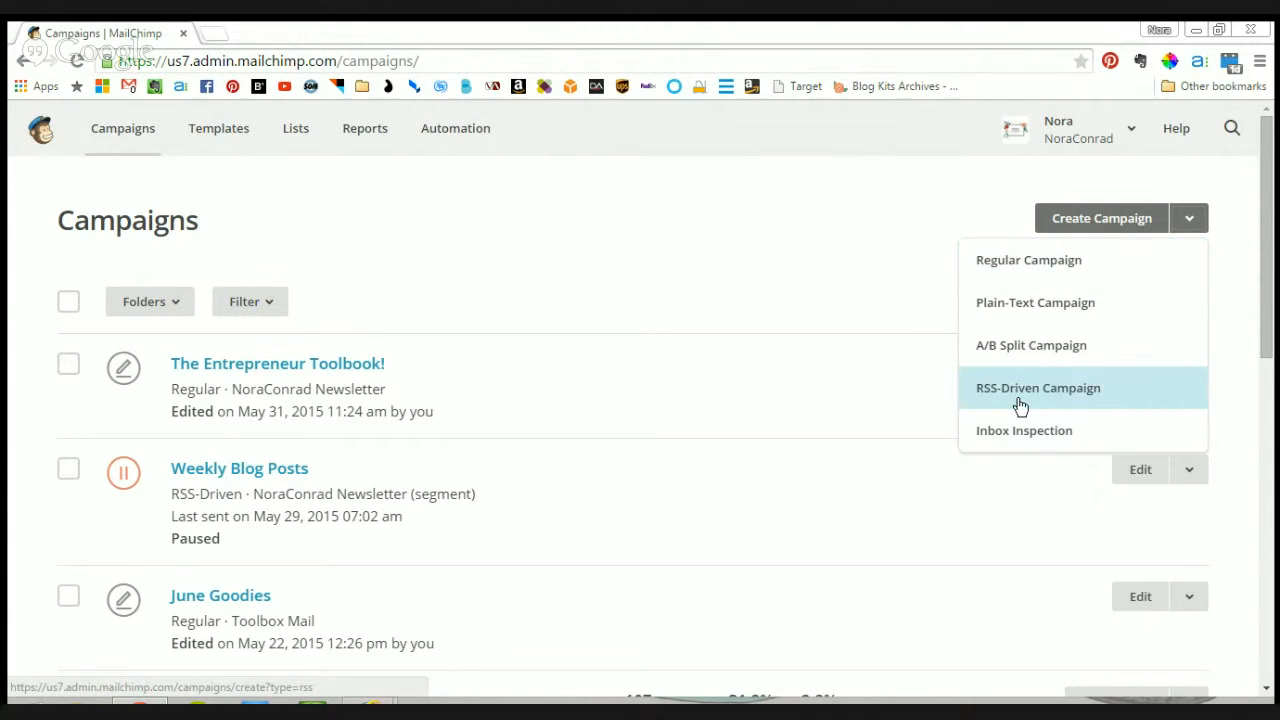
pyautogui.click(1042, 262)
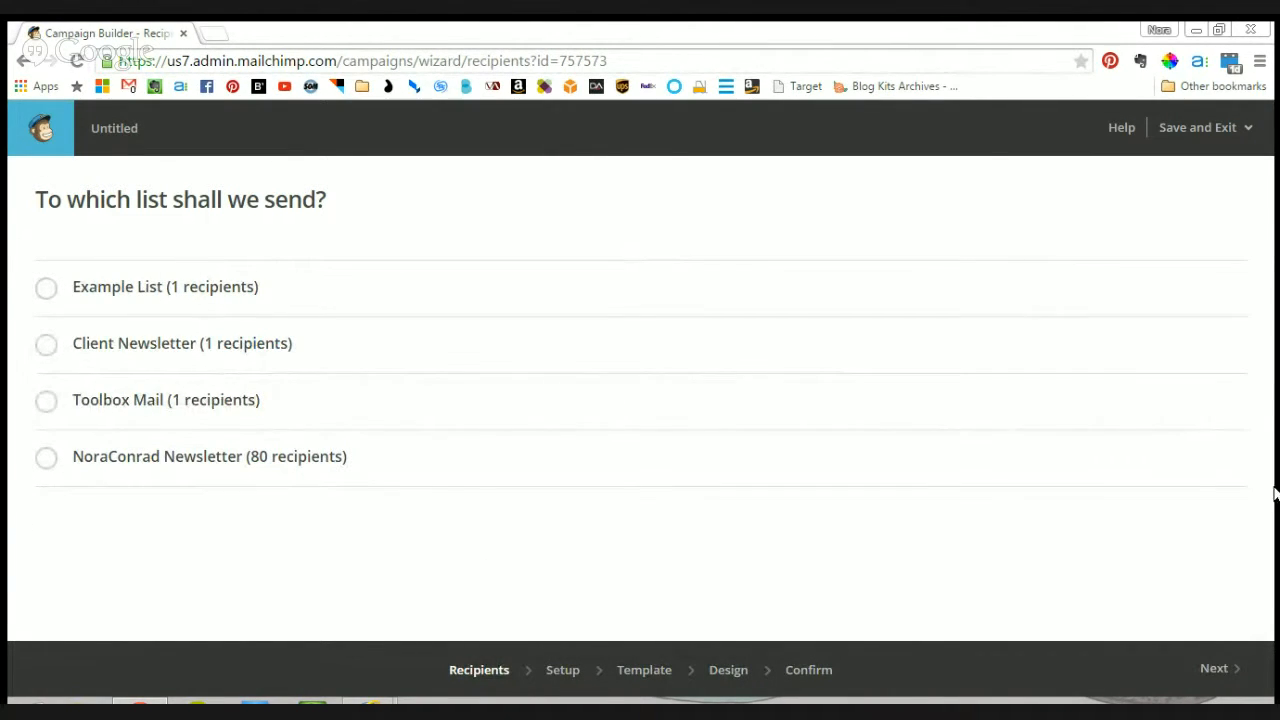
pyautogui.click(46, 290)
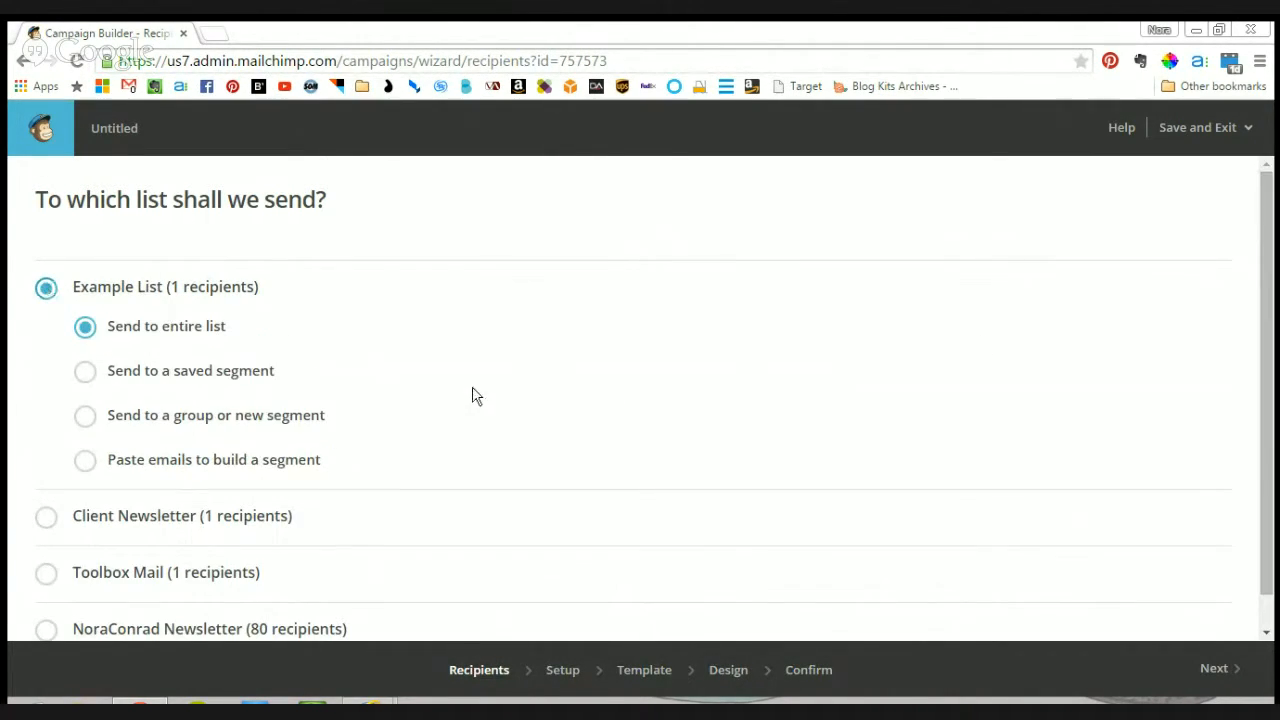
pyautogui.click(1214, 688)
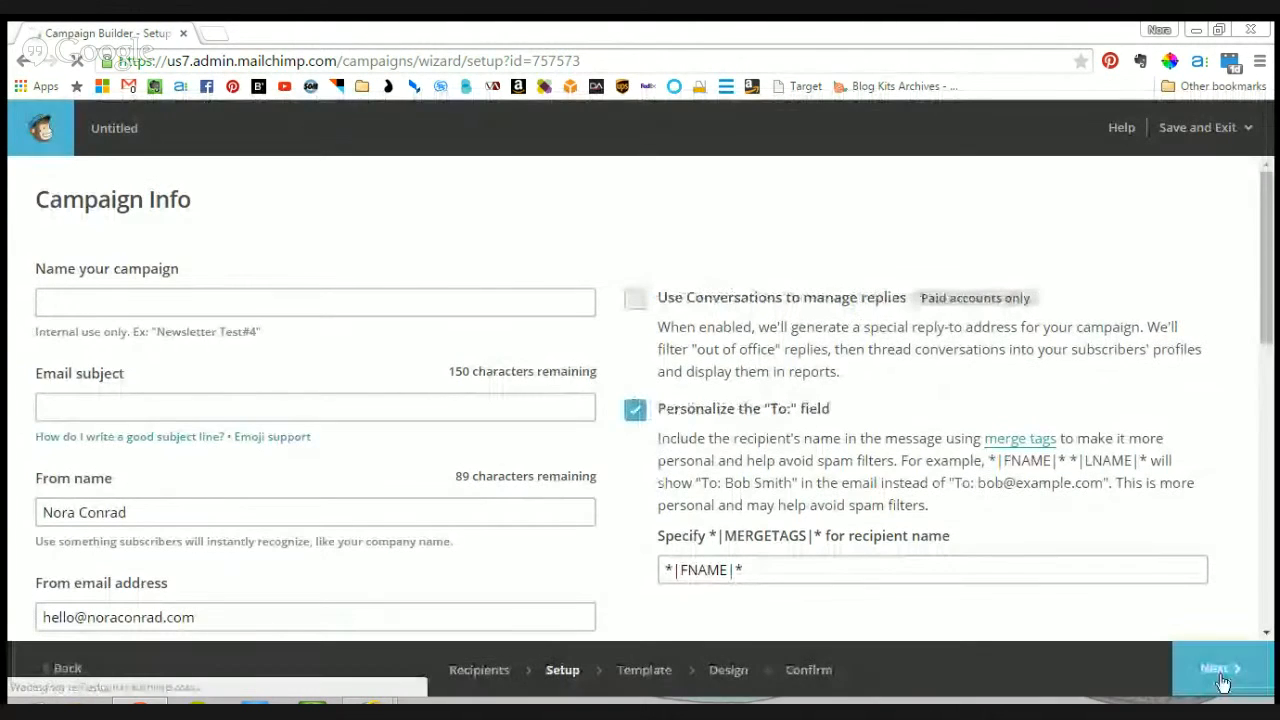
# - Name the campaign "Example #1" and set its email subject to "Example discount code inside"
pyautogui.click(162, 296)
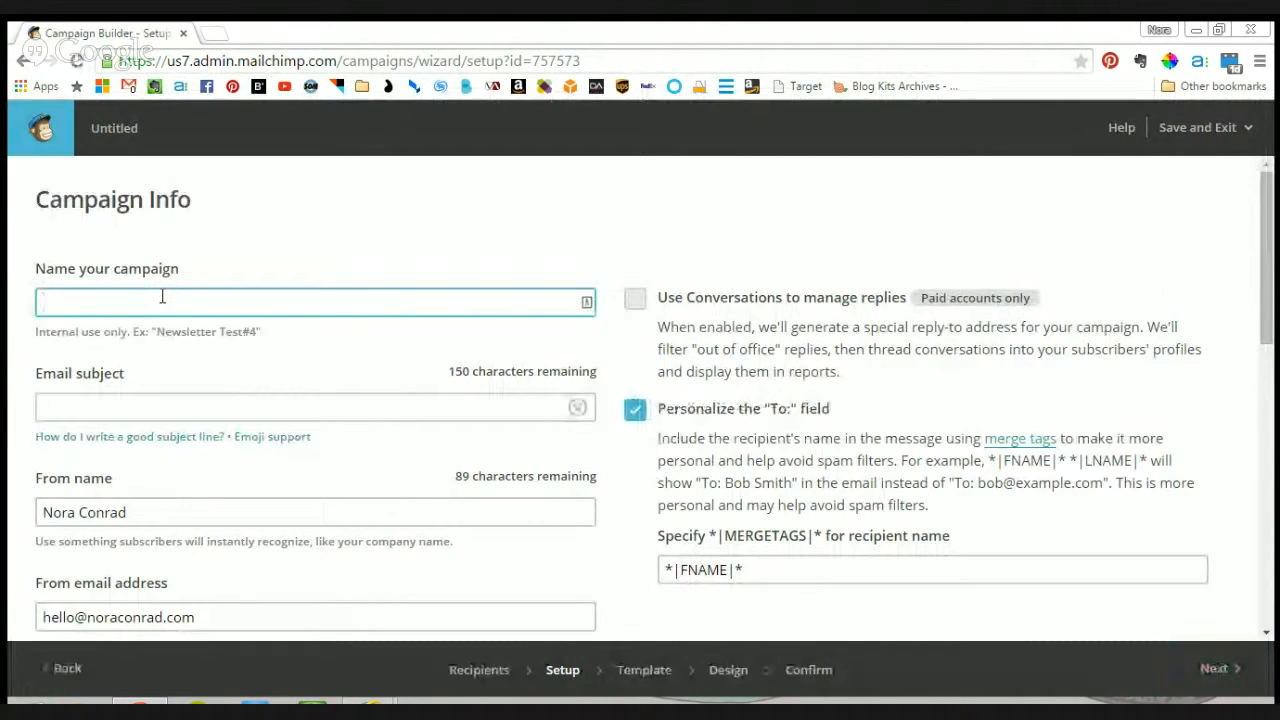
pyautogui.write('Example')
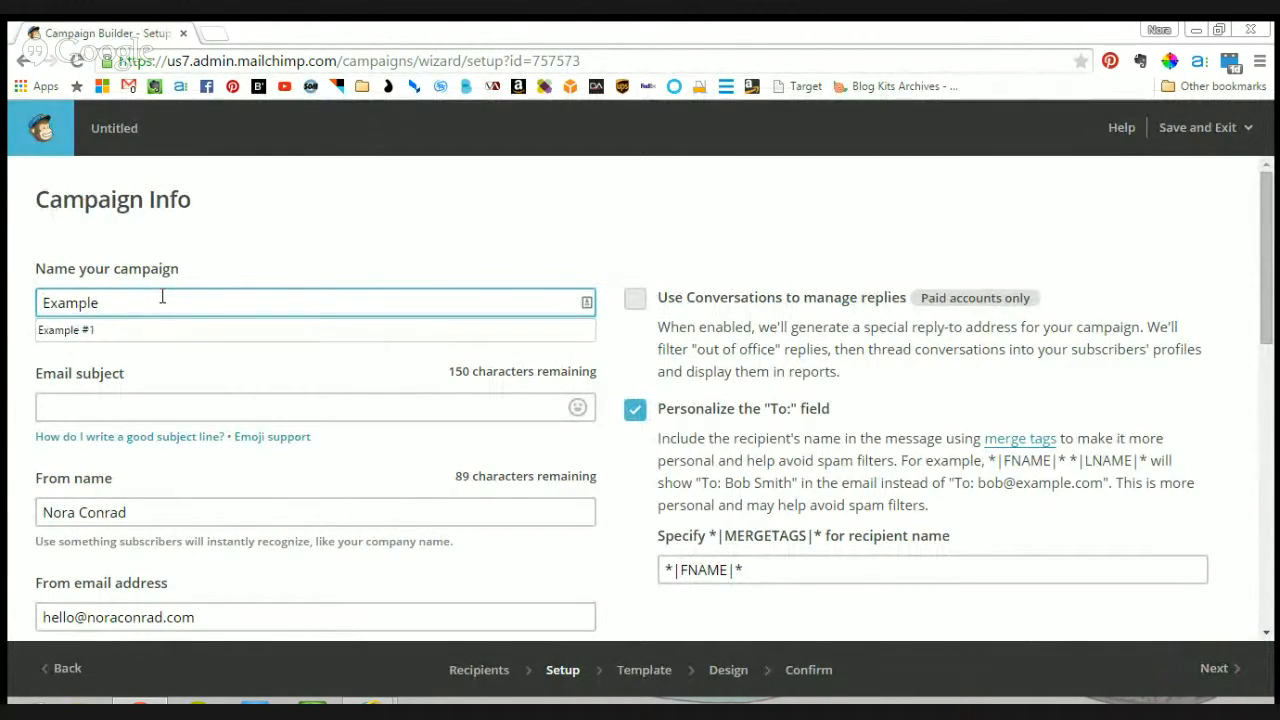
pyautogui.write(' #1')
pyautogui.press('BackSpace')
pyautogui.write('1')
pyautogui.click(245, 250)
pyautogui.scroll(-1, 270, 280)
pyautogui.click(283, 313)
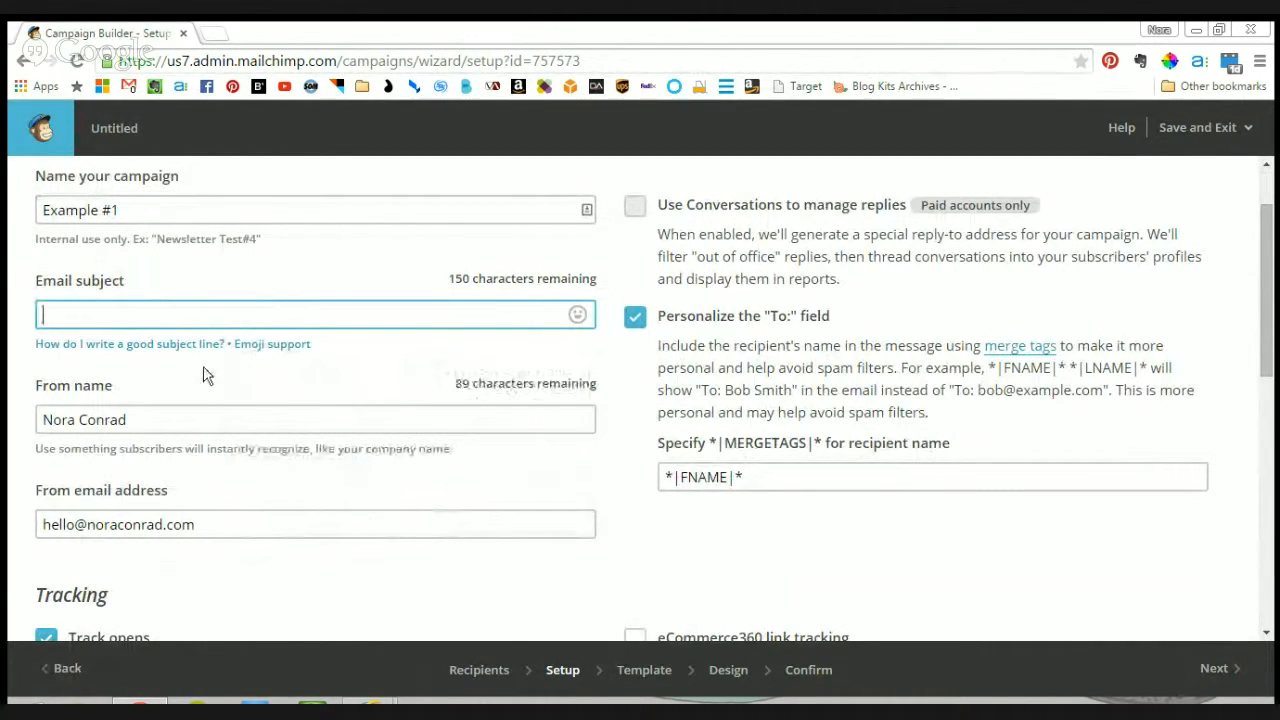
pyautogui.write('Example discount code inside')
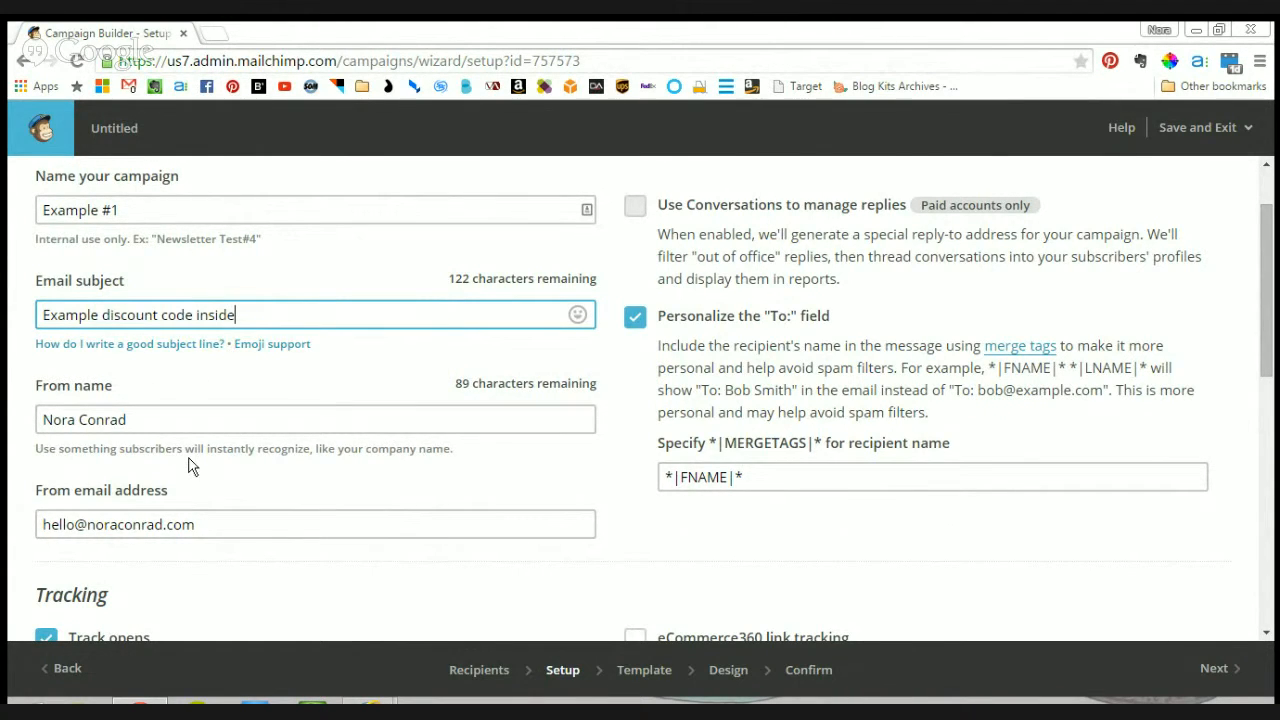
# - Turn off personalization of the "To:" field and continue to the template selection
pyautogui.scroll(-4, 194, 460)
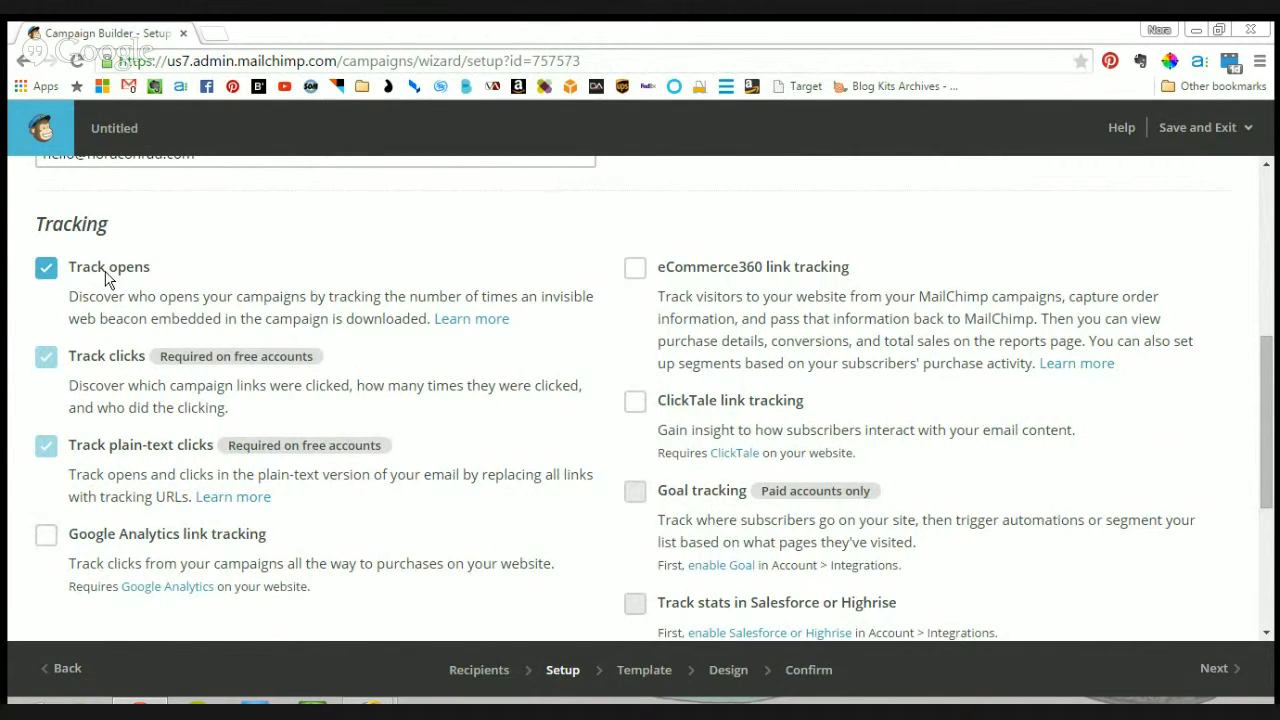
pyautogui.scroll(5, 545, 405)
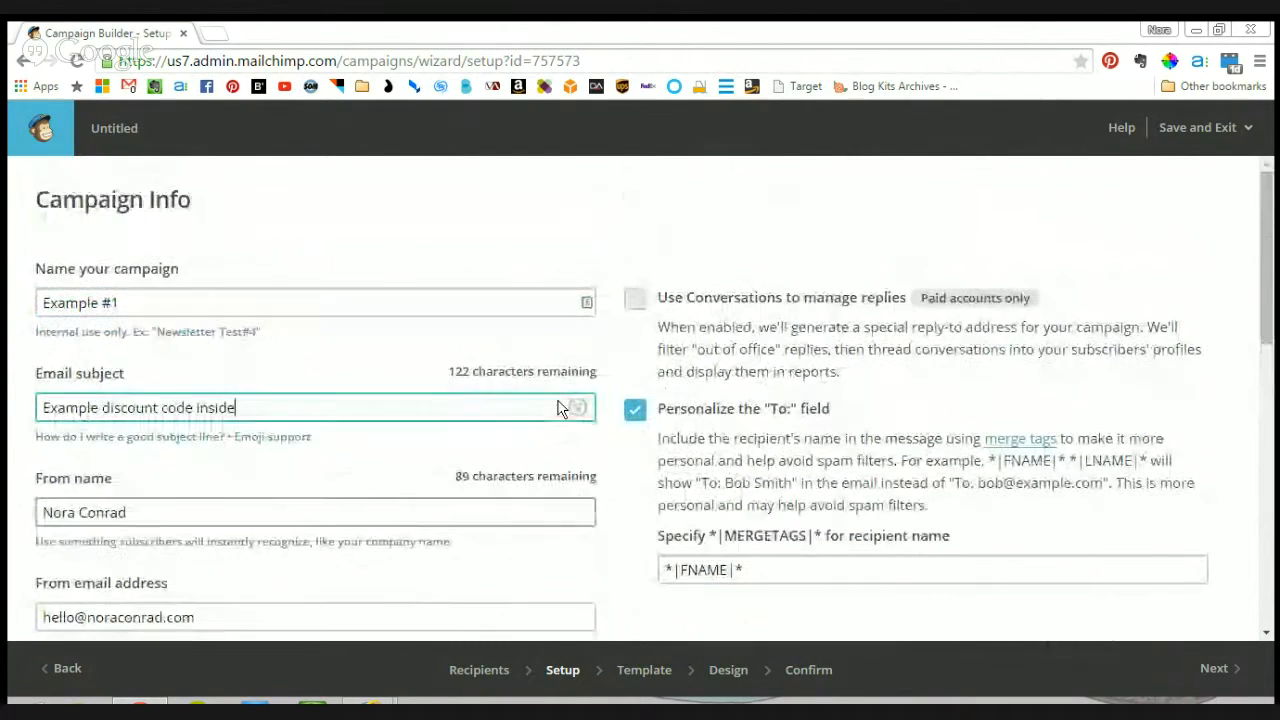
pyautogui.scroll(-1, 790, 318)
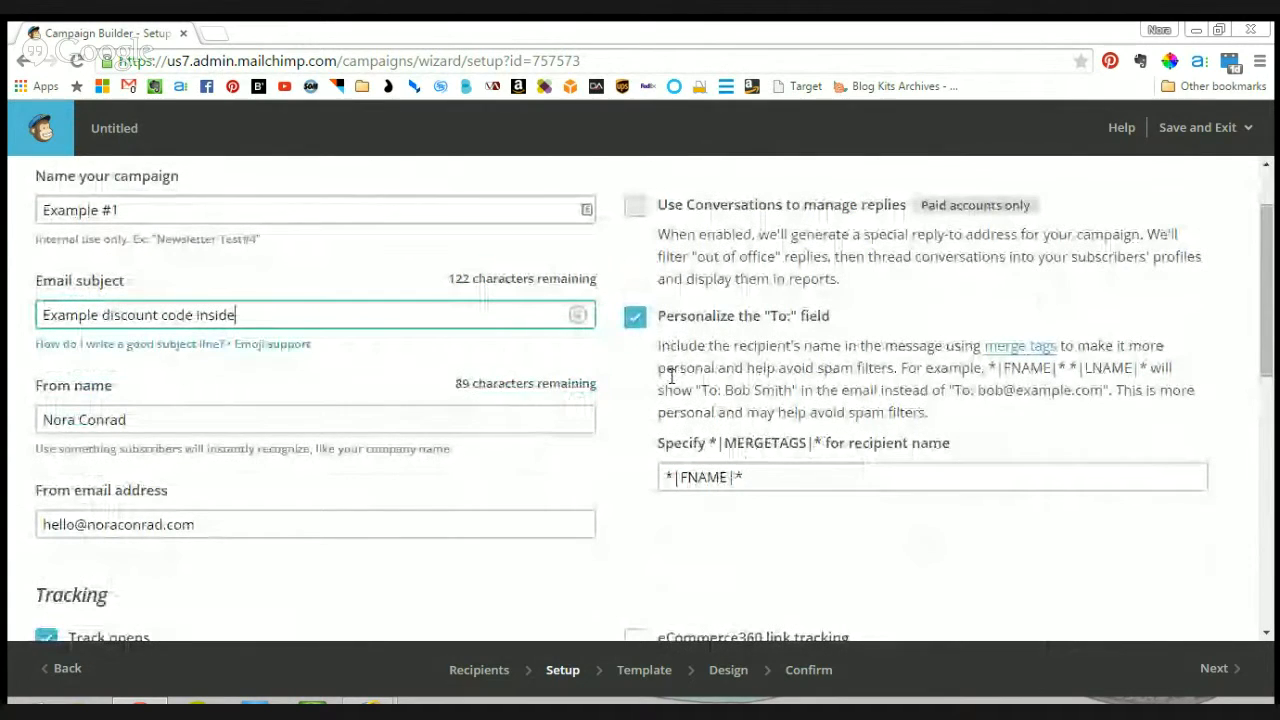
pyautogui.click(790, 326)
pyautogui.click(772, 328)
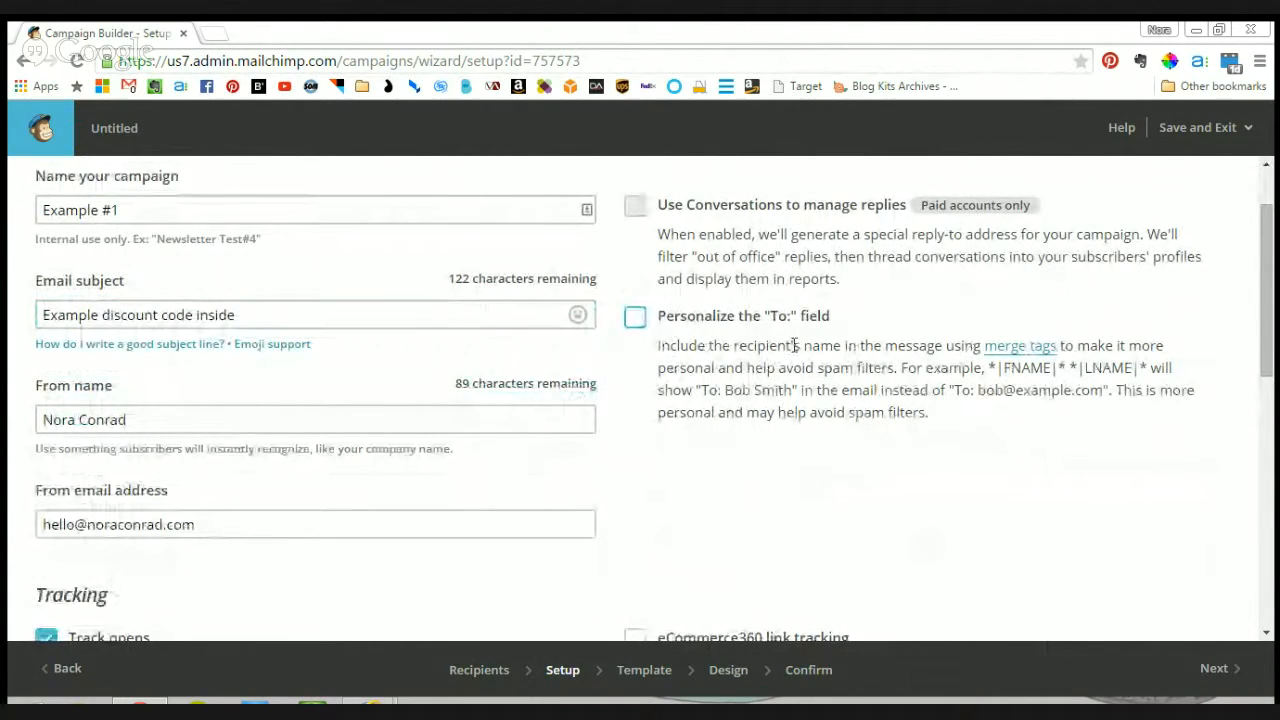
pyautogui.click(648, 324)
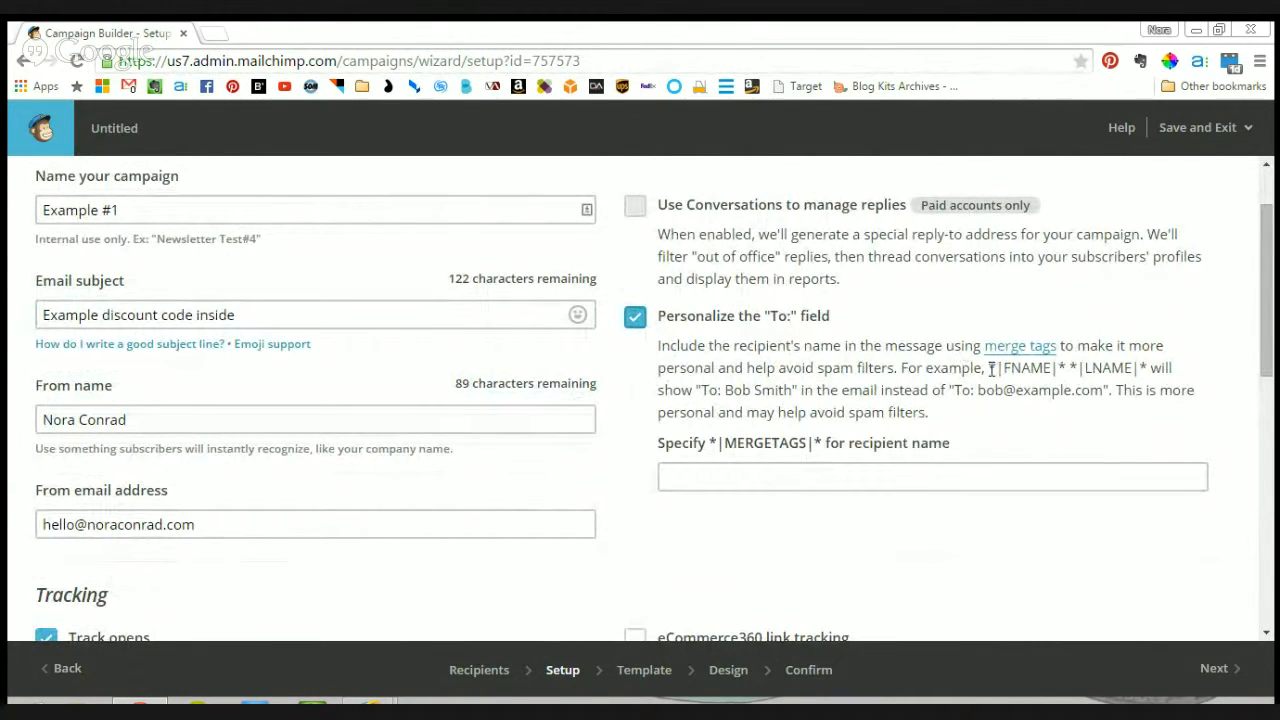
pyautogui.moveTo(991, 368); pyautogui.dragTo(1031, 368)
pyautogui.click(635, 317)
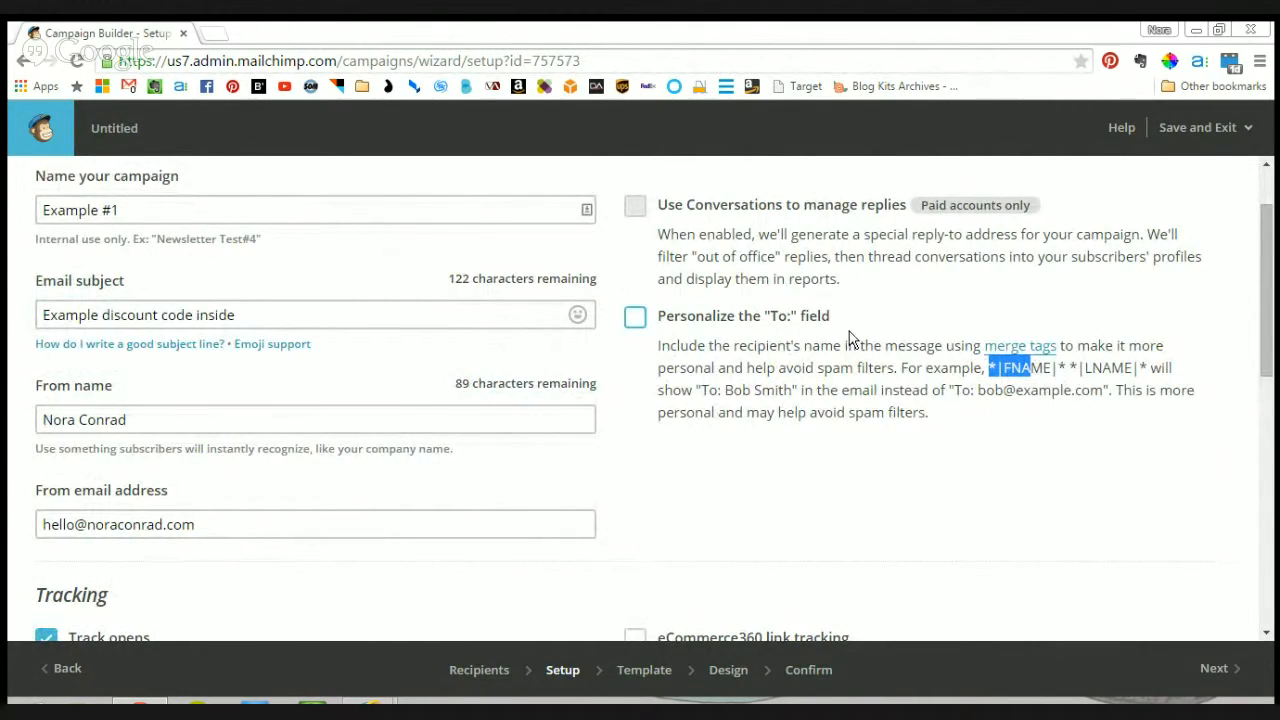
pyautogui.click(930, 316)
pyautogui.click(991, 368)
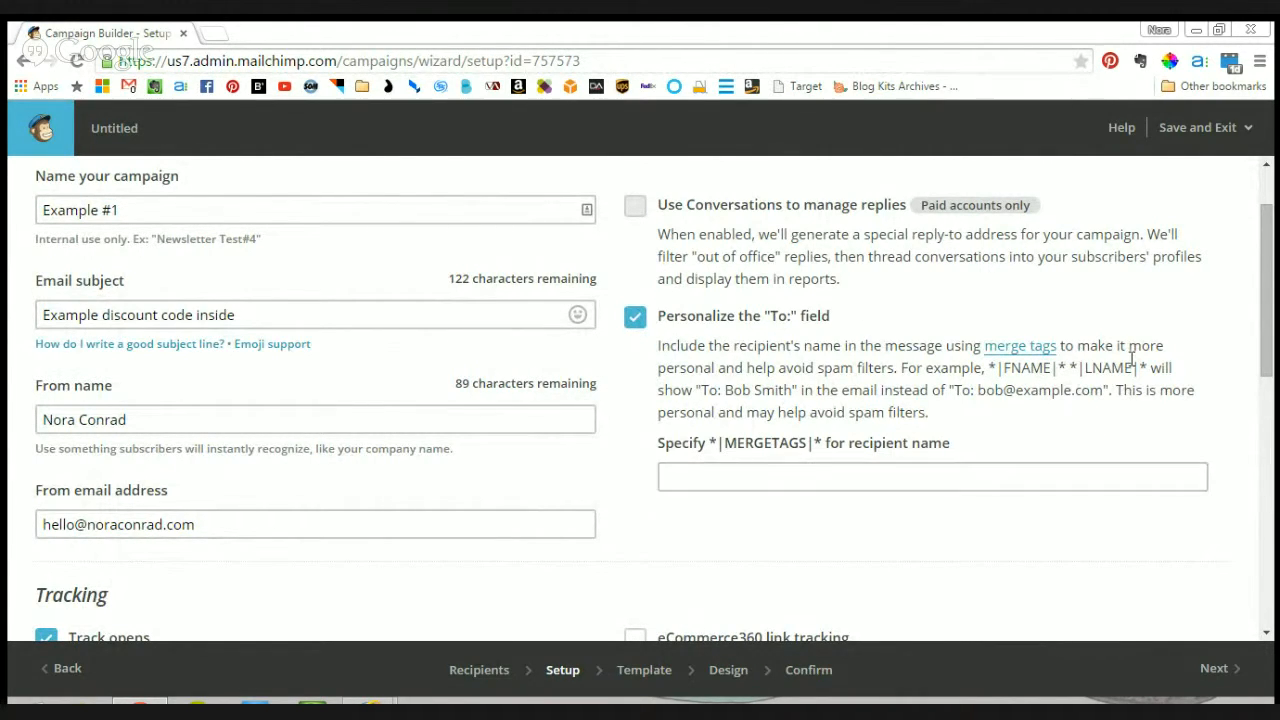
pyautogui.click(634, 317)
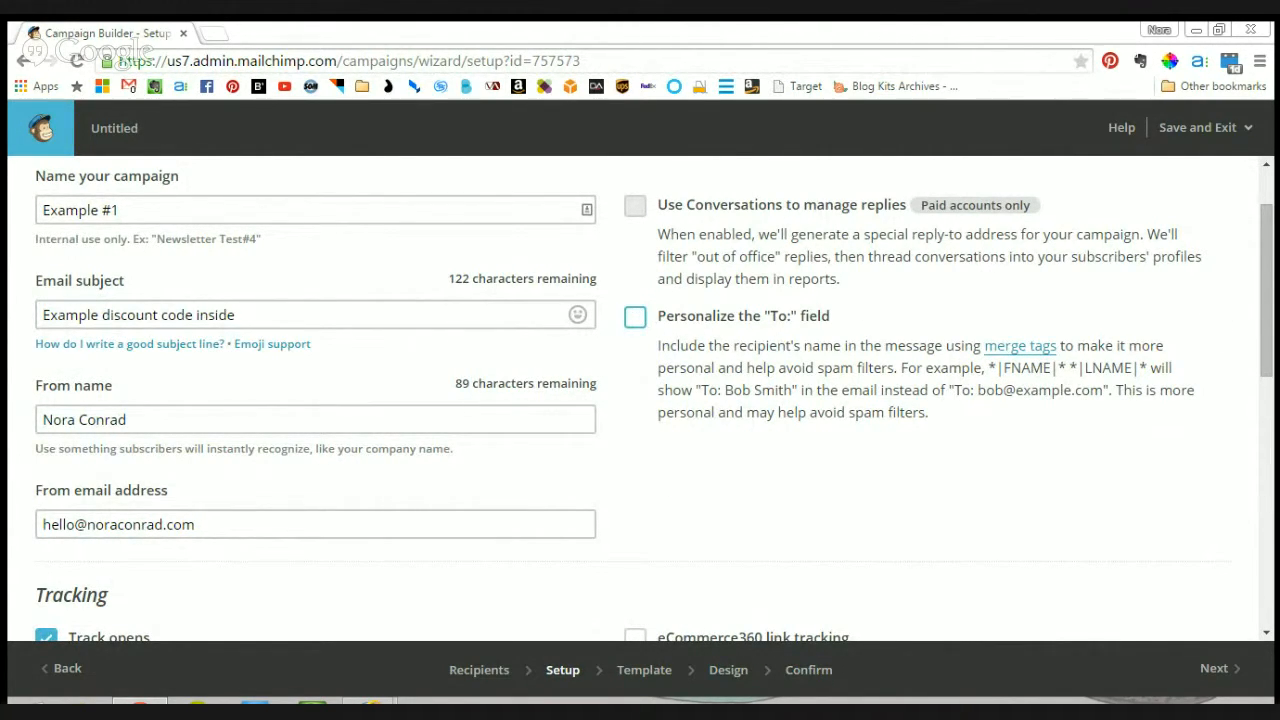
pyautogui.click(1228, 676)
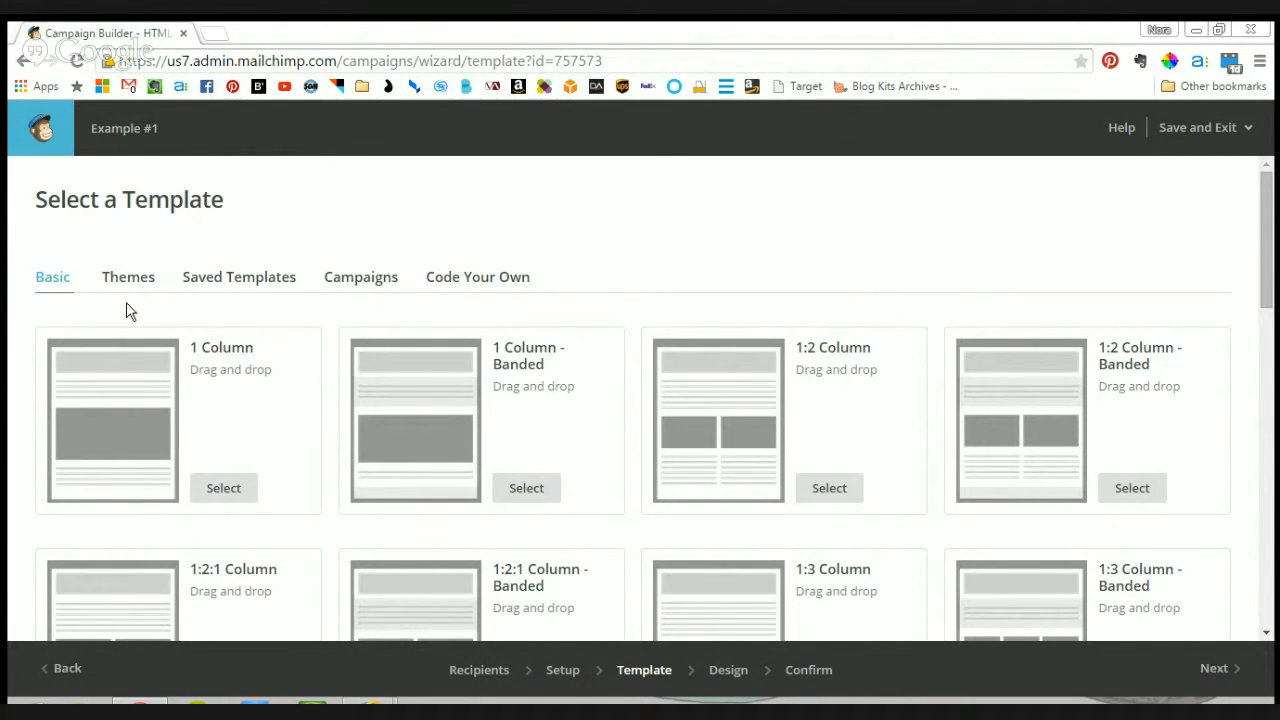
# - Browse the basic templates and the featured themes, and examine the themes in the Non-profit category
pyautogui.scroll(-5, 166, 400)
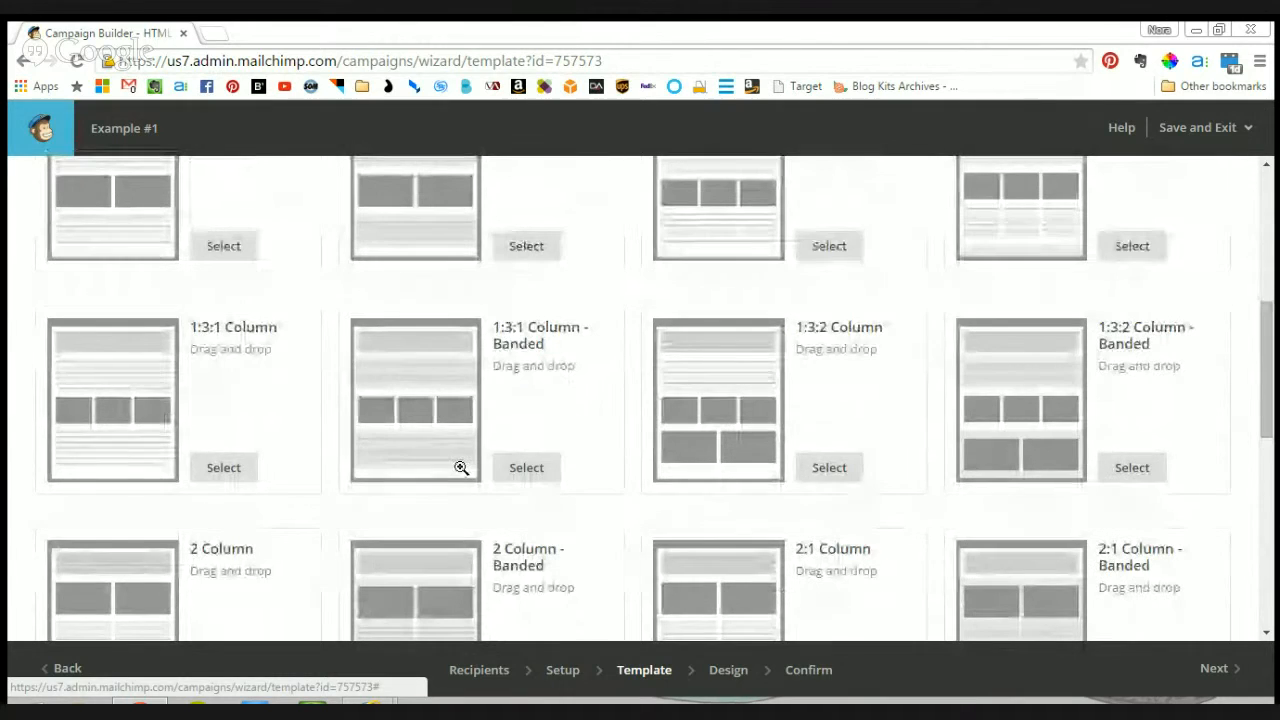
pyautogui.scroll(5, 337, 366)
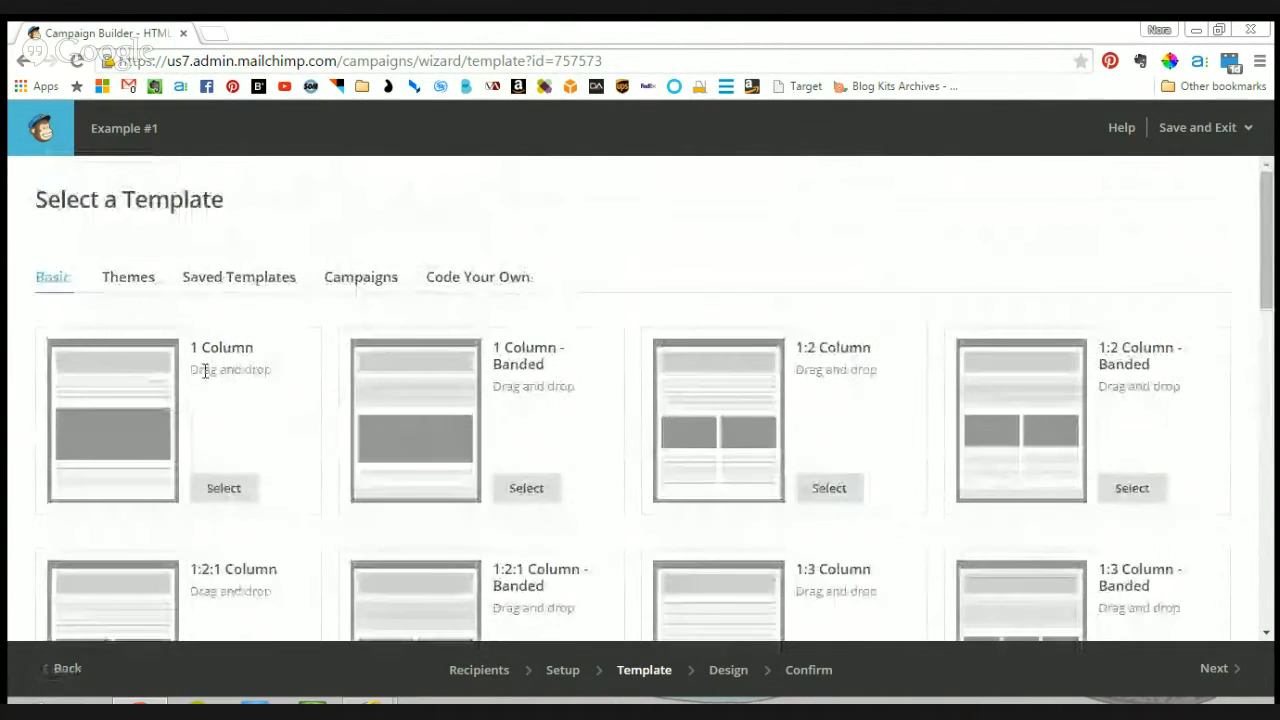
pyautogui.click(110, 281)
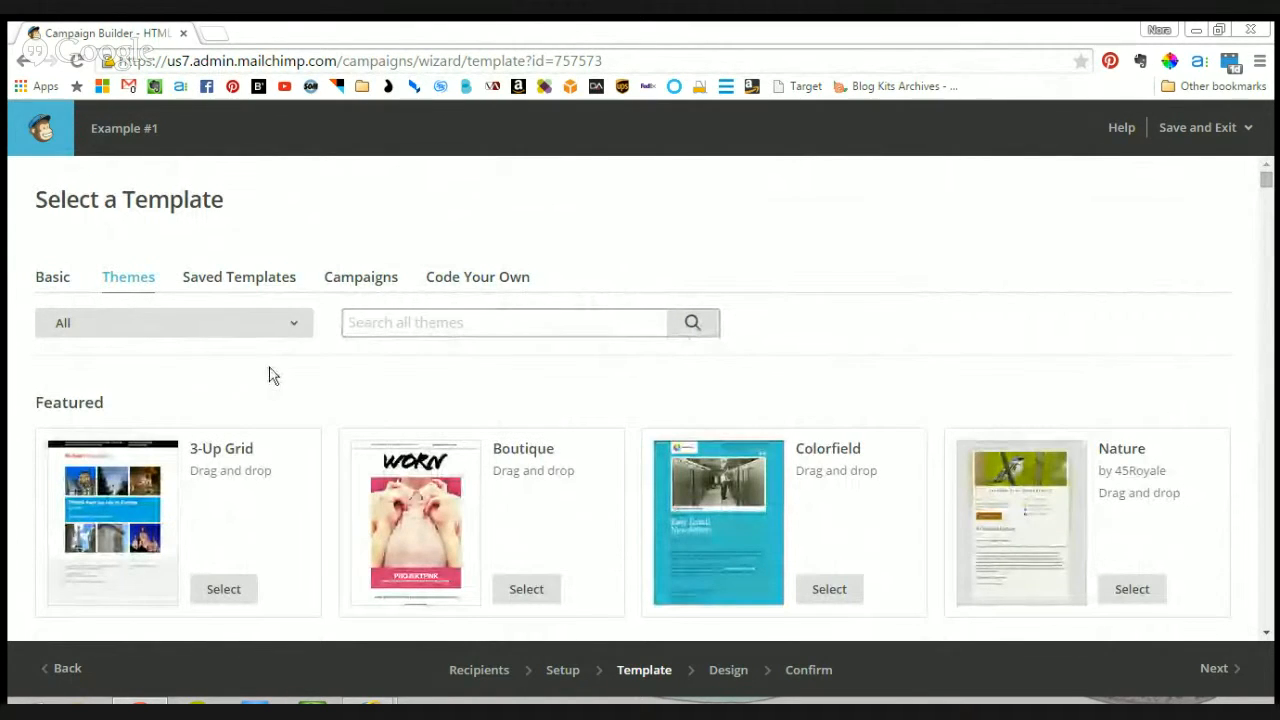
pyautogui.scroll(-3, 920, 500)
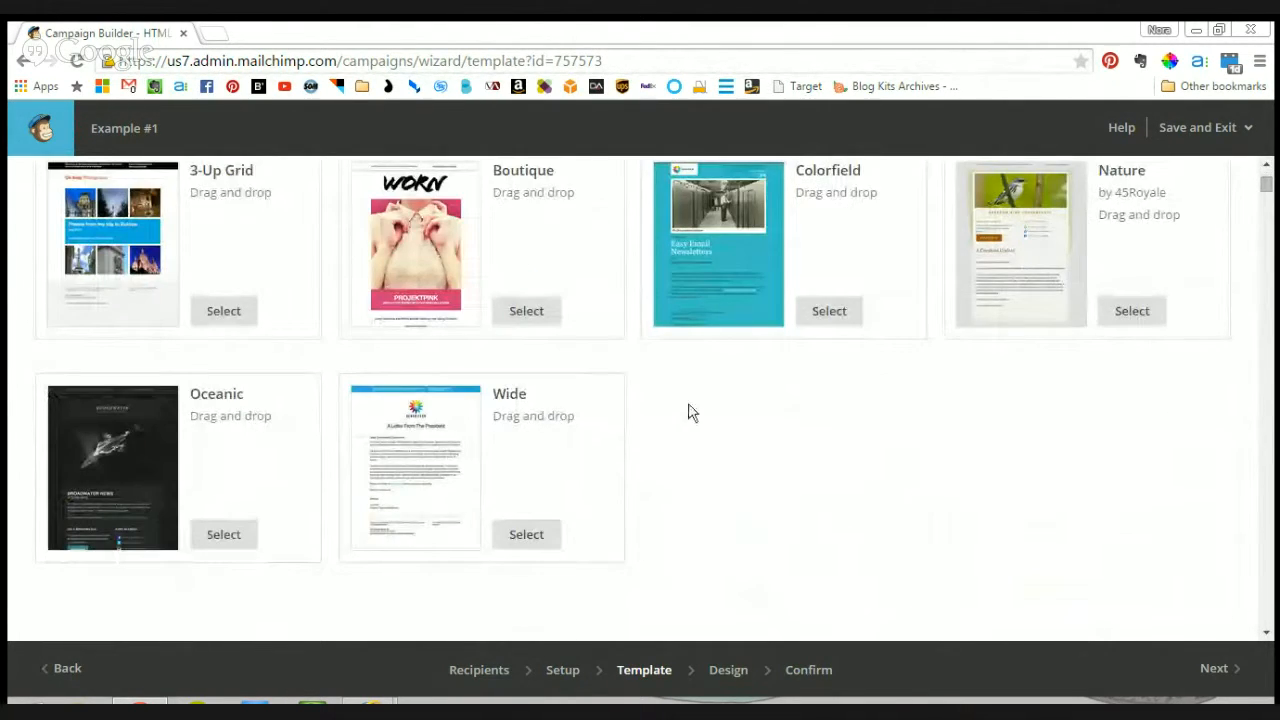
pyautogui.scroll(3, 290, 362)
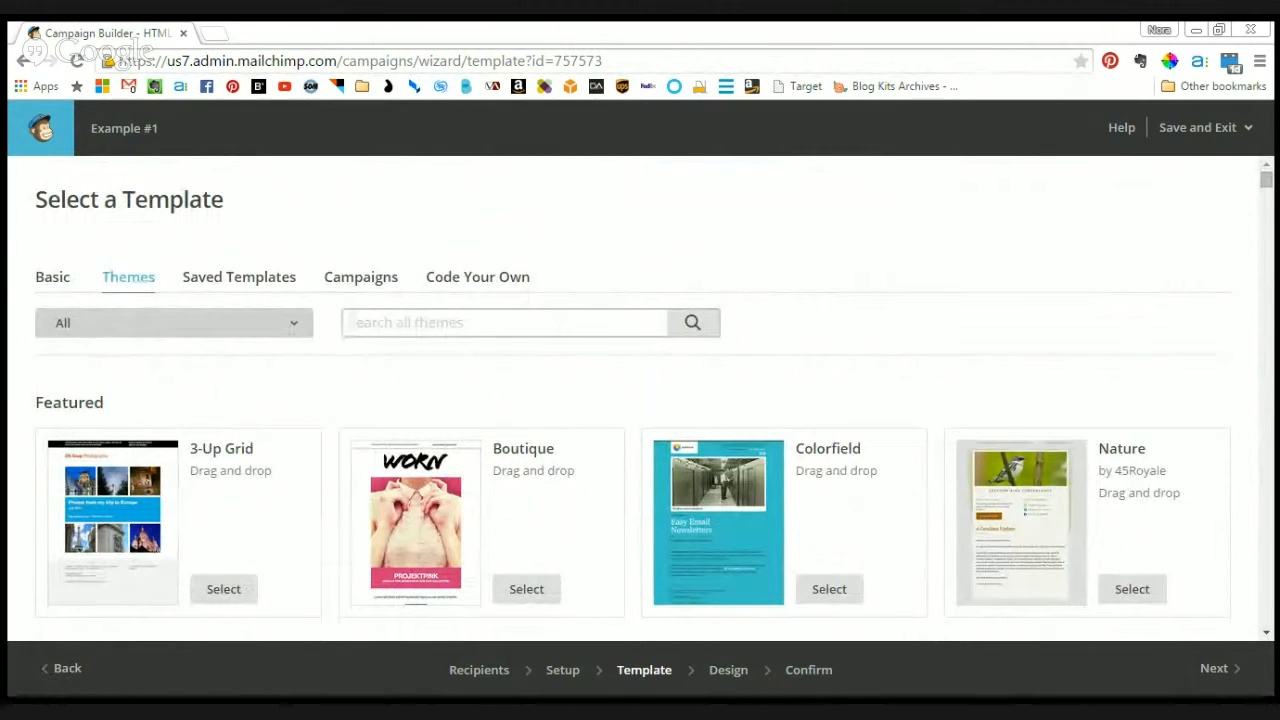
pyautogui.click(126, 342)
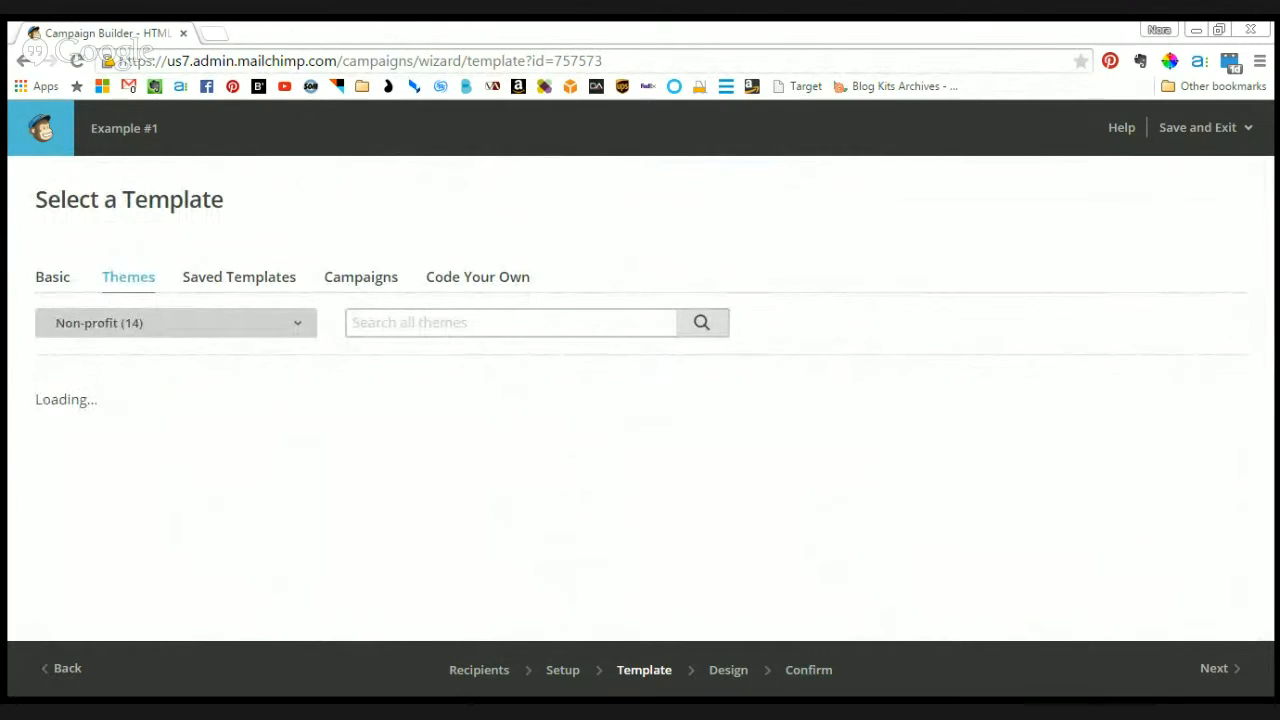
pyautogui.scroll(-2, 265, 352)
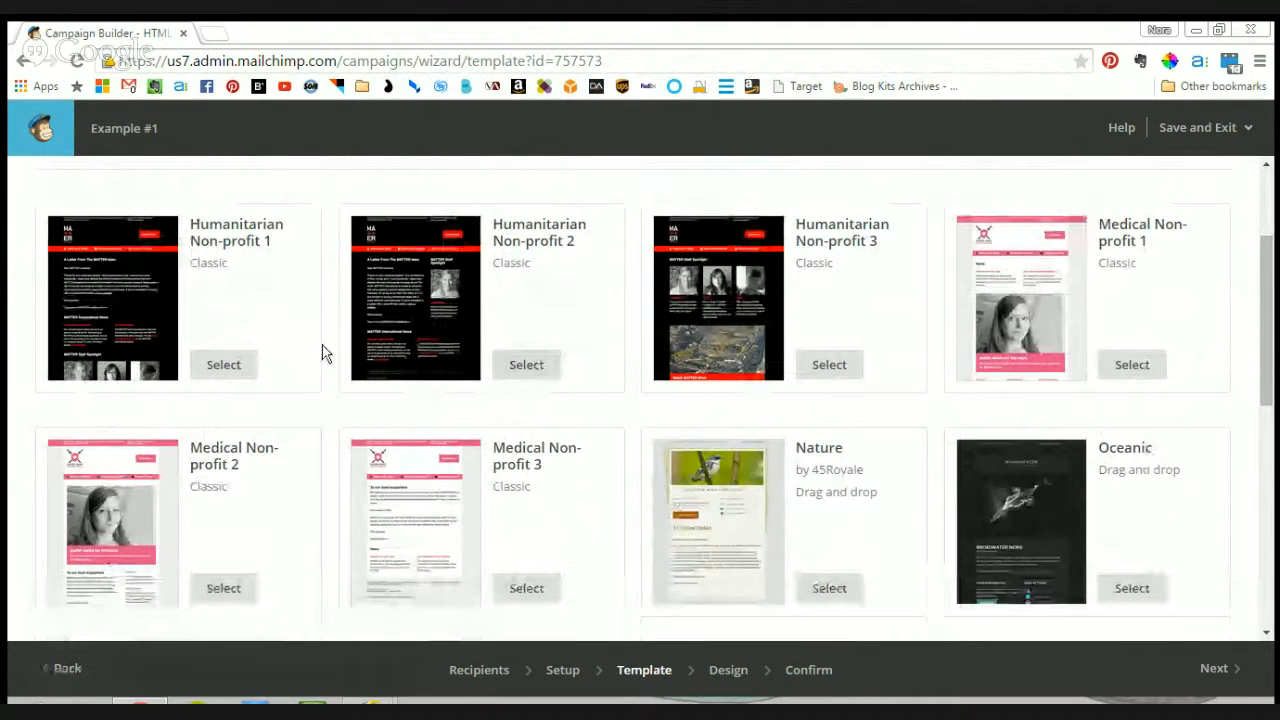
pyautogui.scroll(-3, 167, 380)
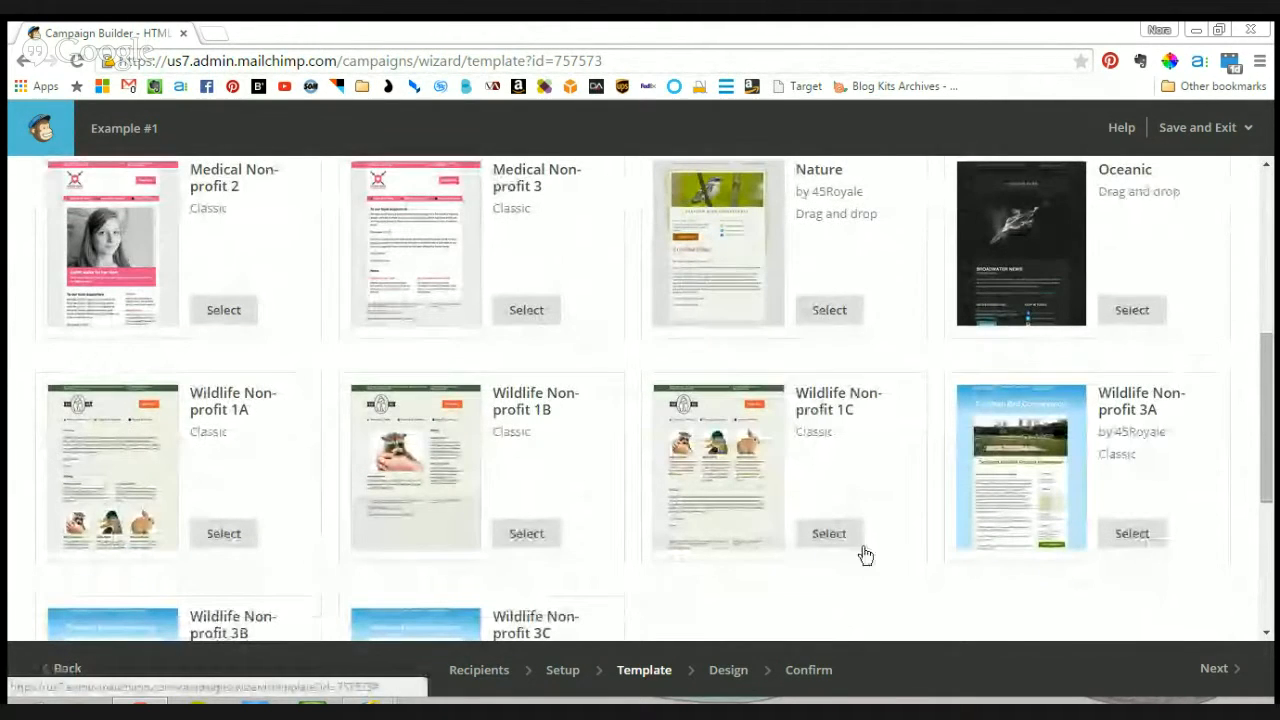
pyautogui.scroll(1, 409, 265)
pyautogui.scroll(4, 409, 265)
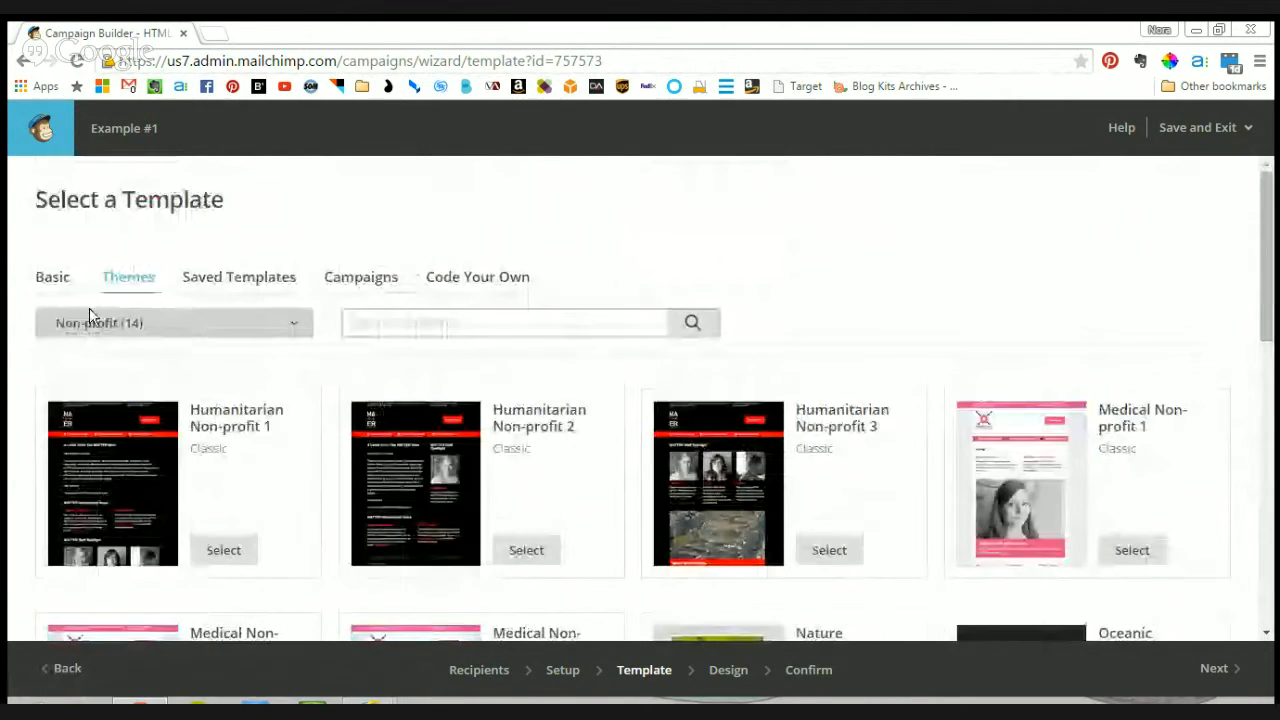
# - Choose the basic 1 Column template for the campaign and look over its layout in the design editor
pyautogui.click(44, 280)
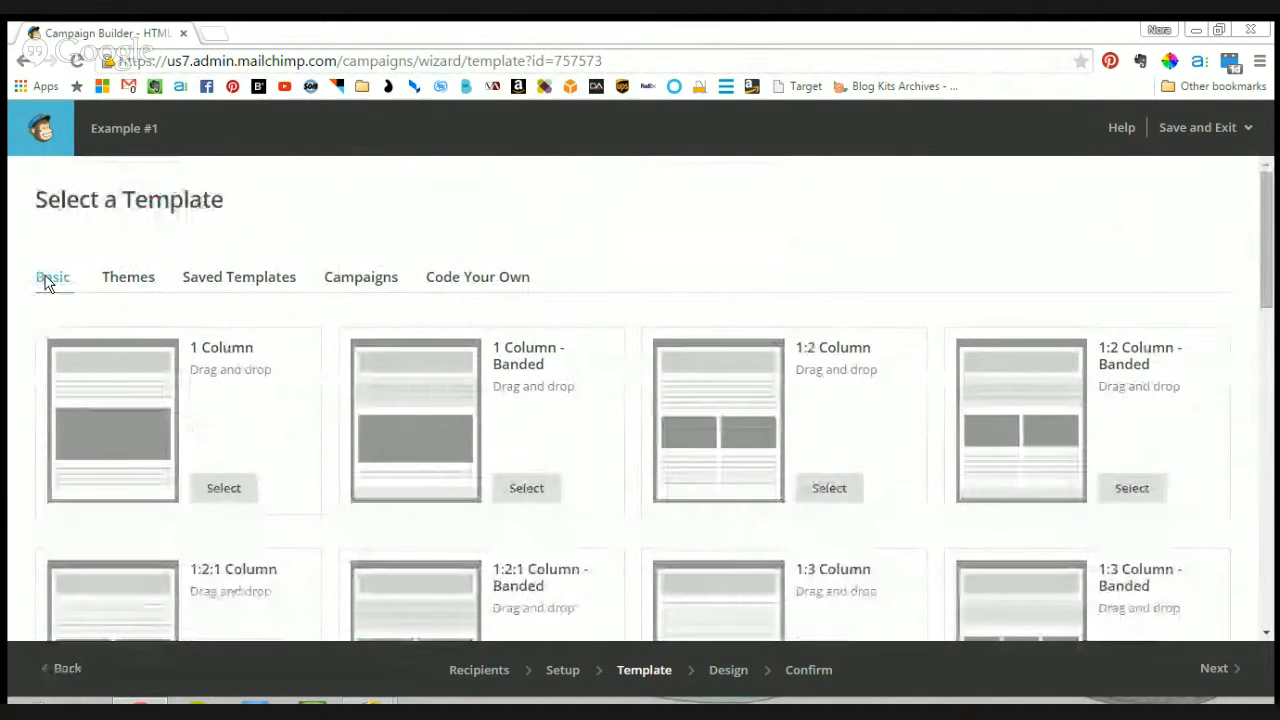
pyautogui.click(232, 487)
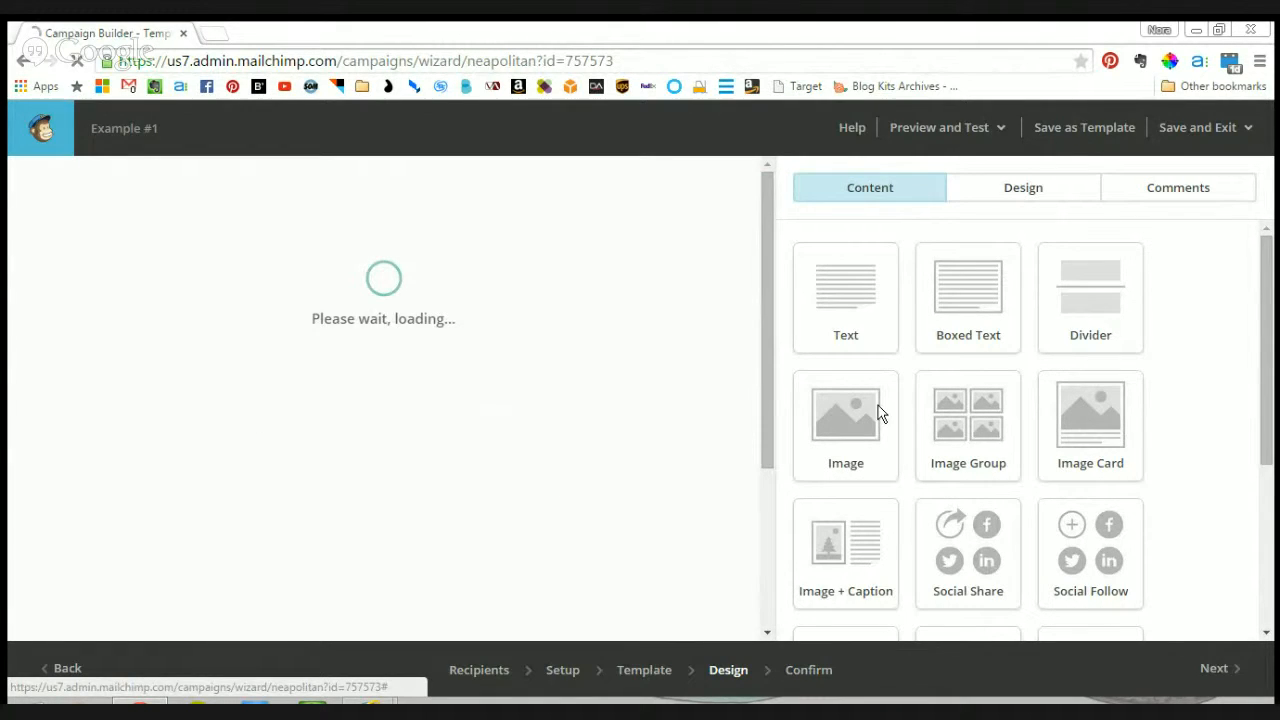
pyautogui.moveTo(160, 230)
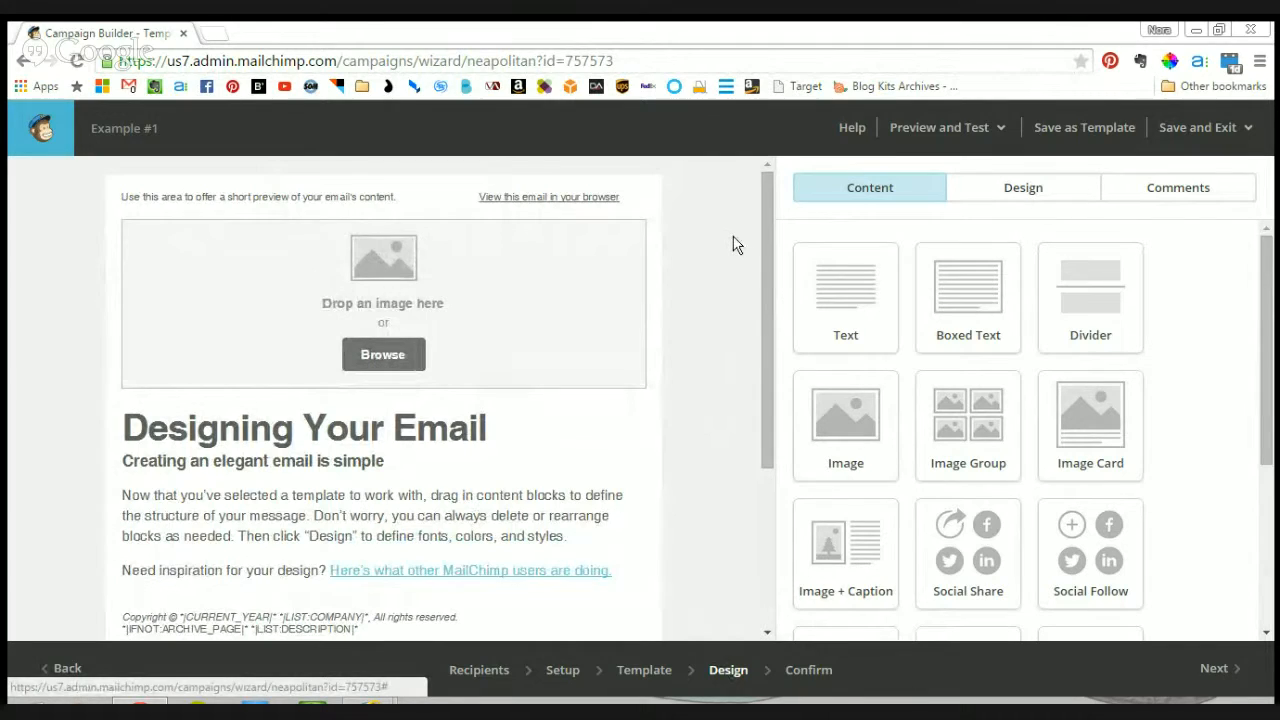
pyautogui.scroll(-2, 735, 245)
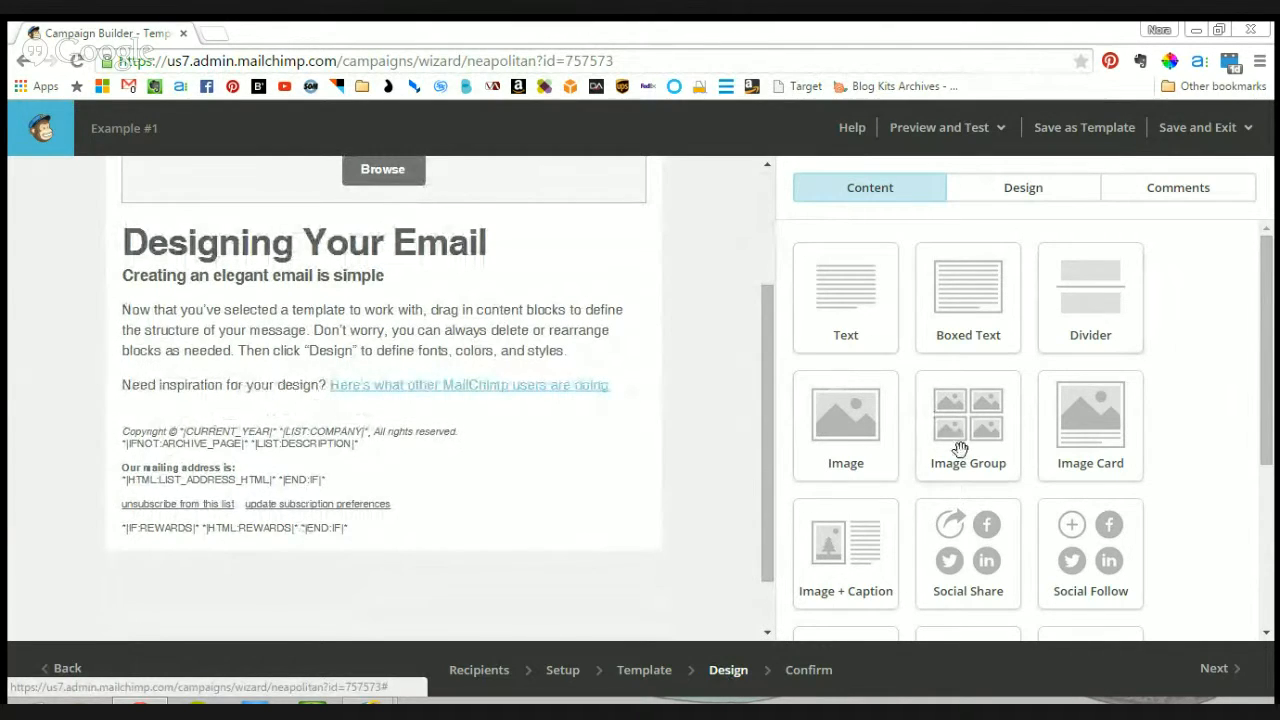
pyautogui.scroll(1, 707, 469)
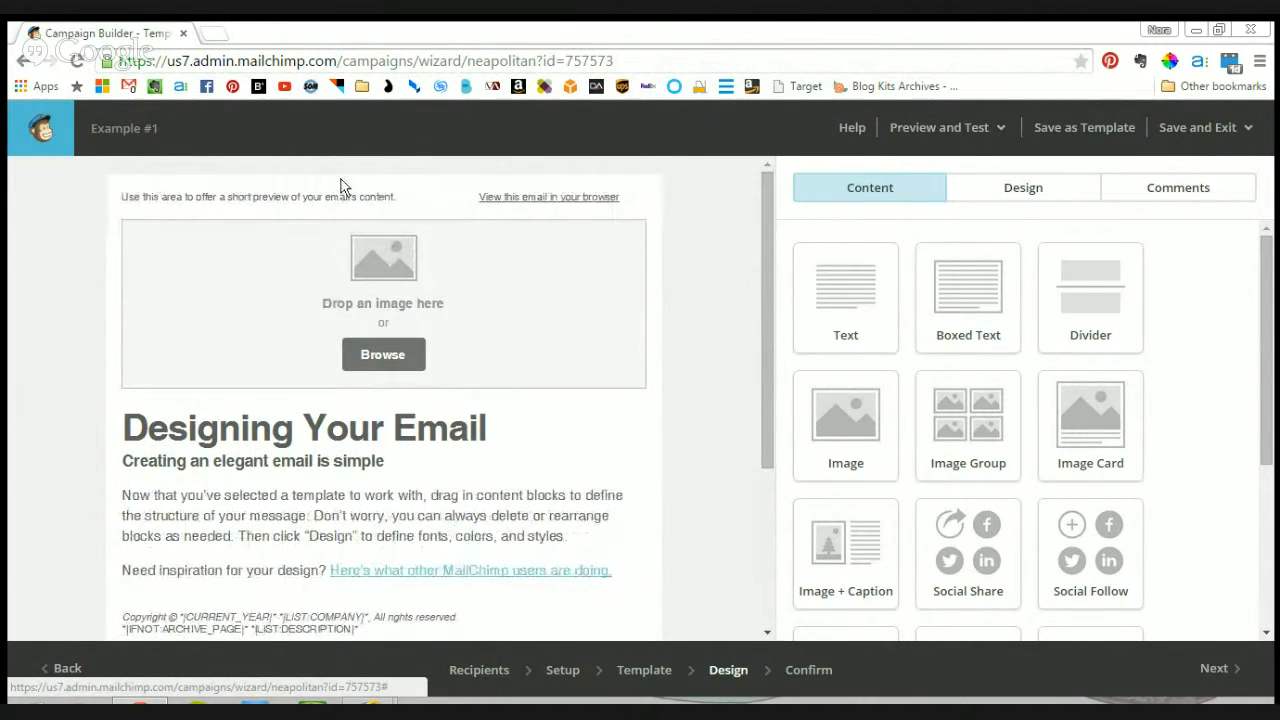
# - Replace the preview text in the email's header text block with "Discount code inside!"
pyautogui.moveTo(363, 200)
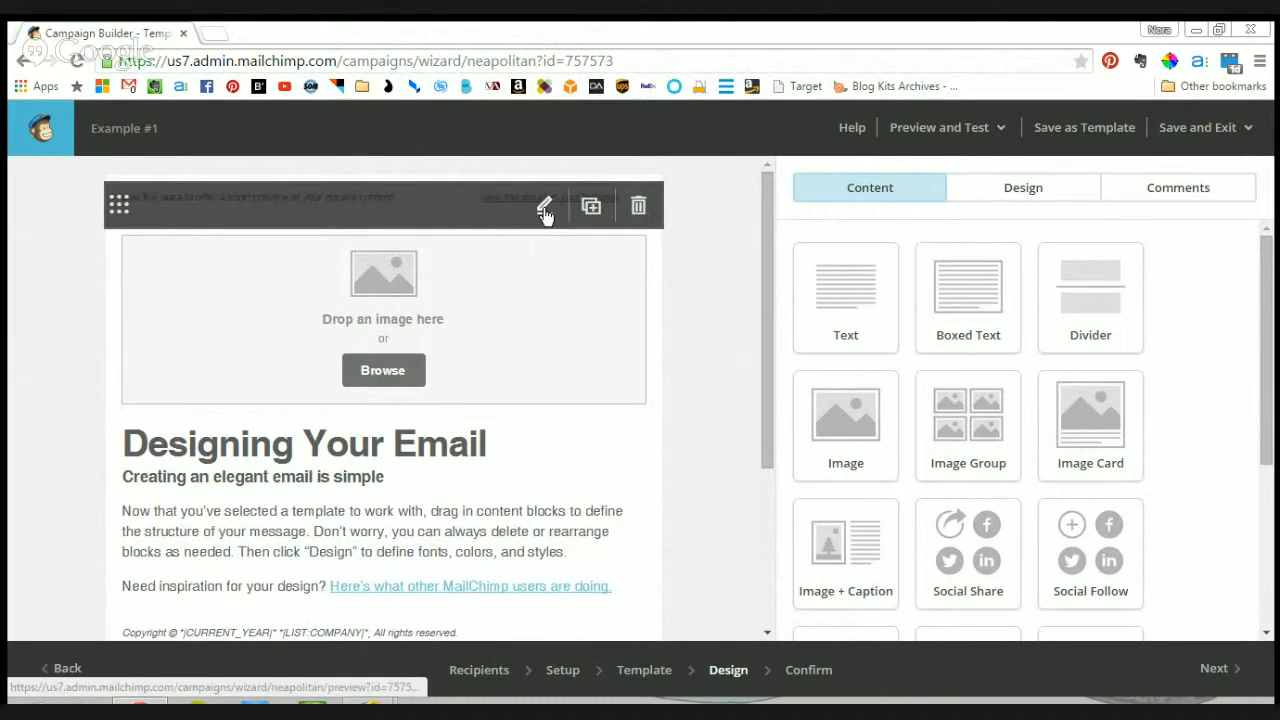
pyautogui.click(545, 210)
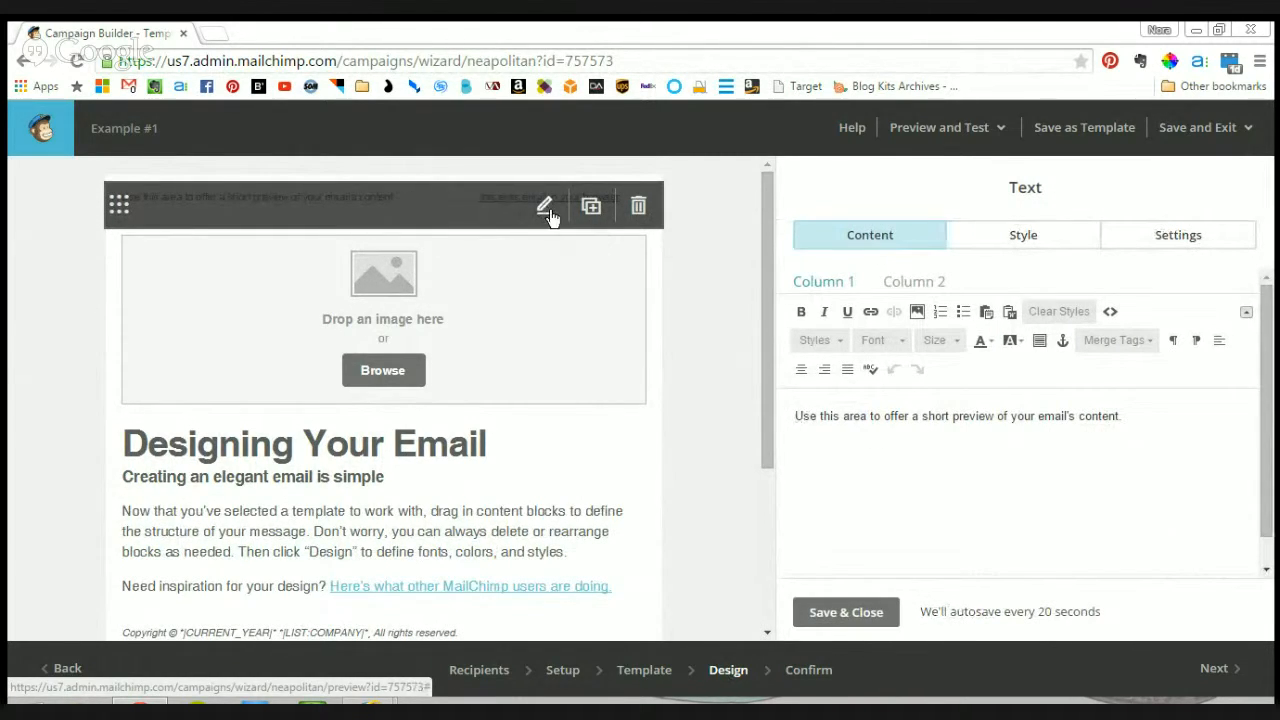
pyautogui.moveTo(1124, 416); pyautogui.dragTo(795, 416)
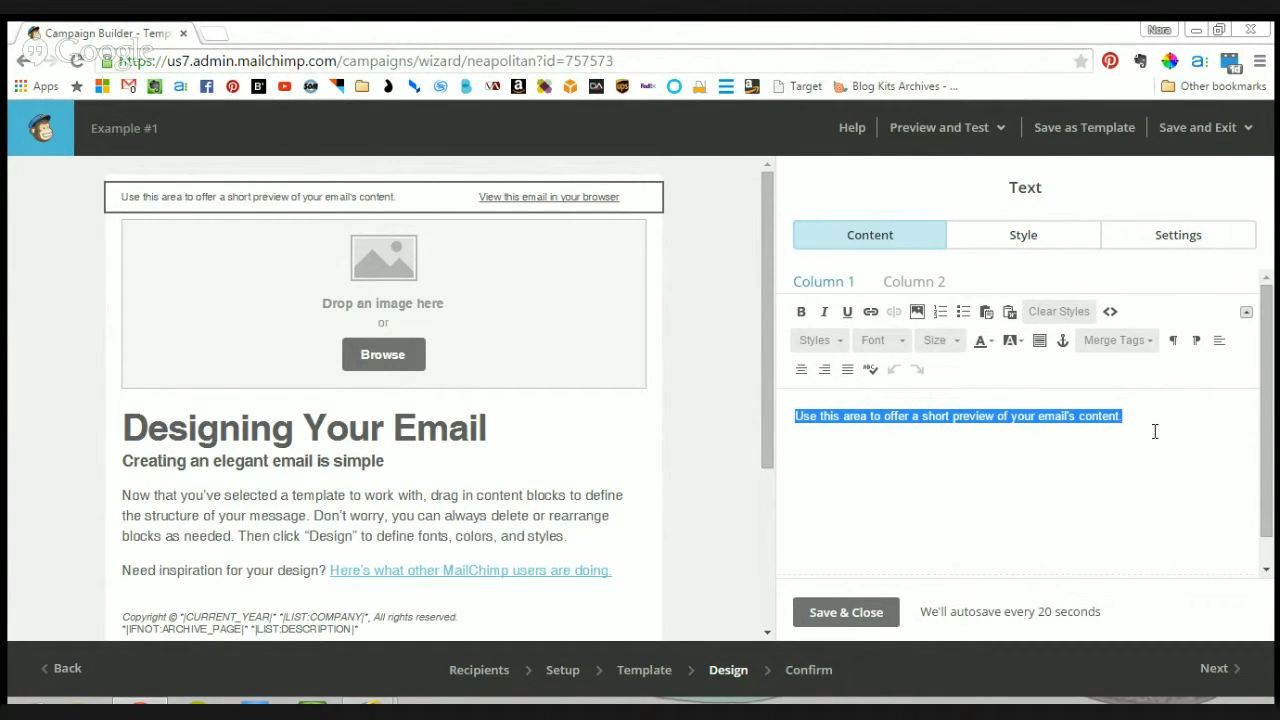
pyautogui.write('F')
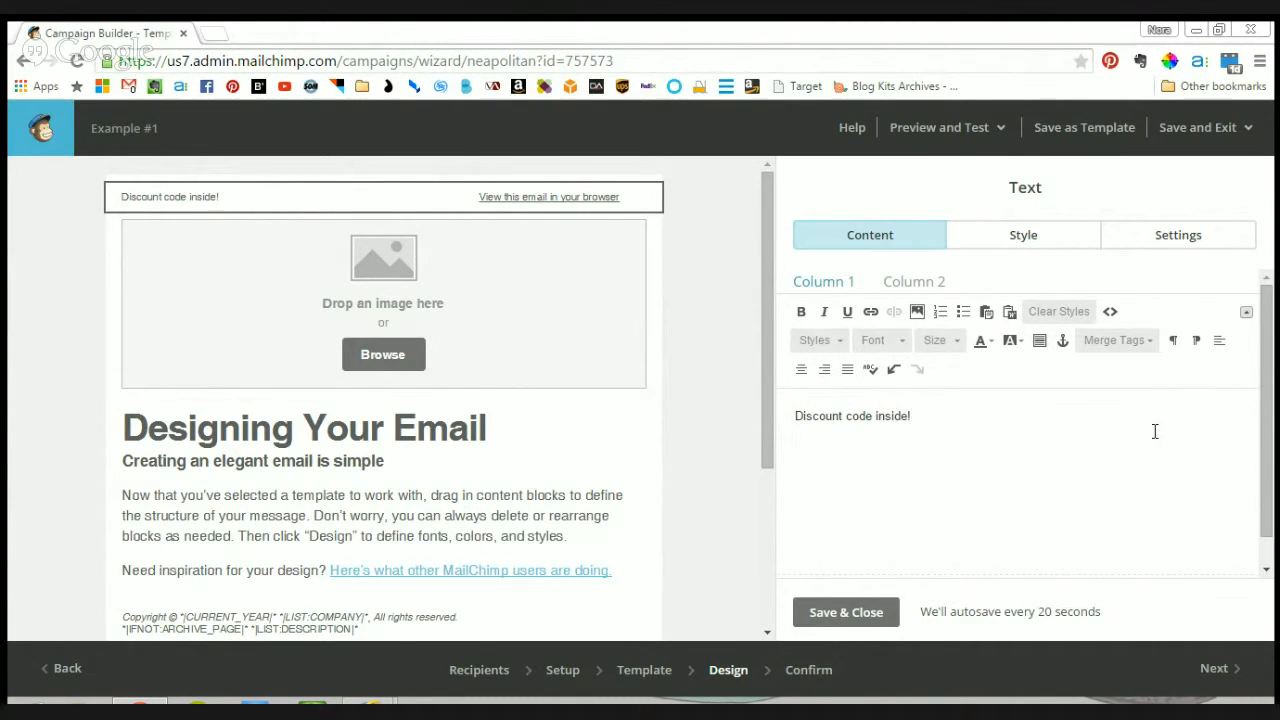
# - Save the header text block and fill the empty image placeholder with the webinar+preview image from the file manager
pyautogui.click(850, 613)
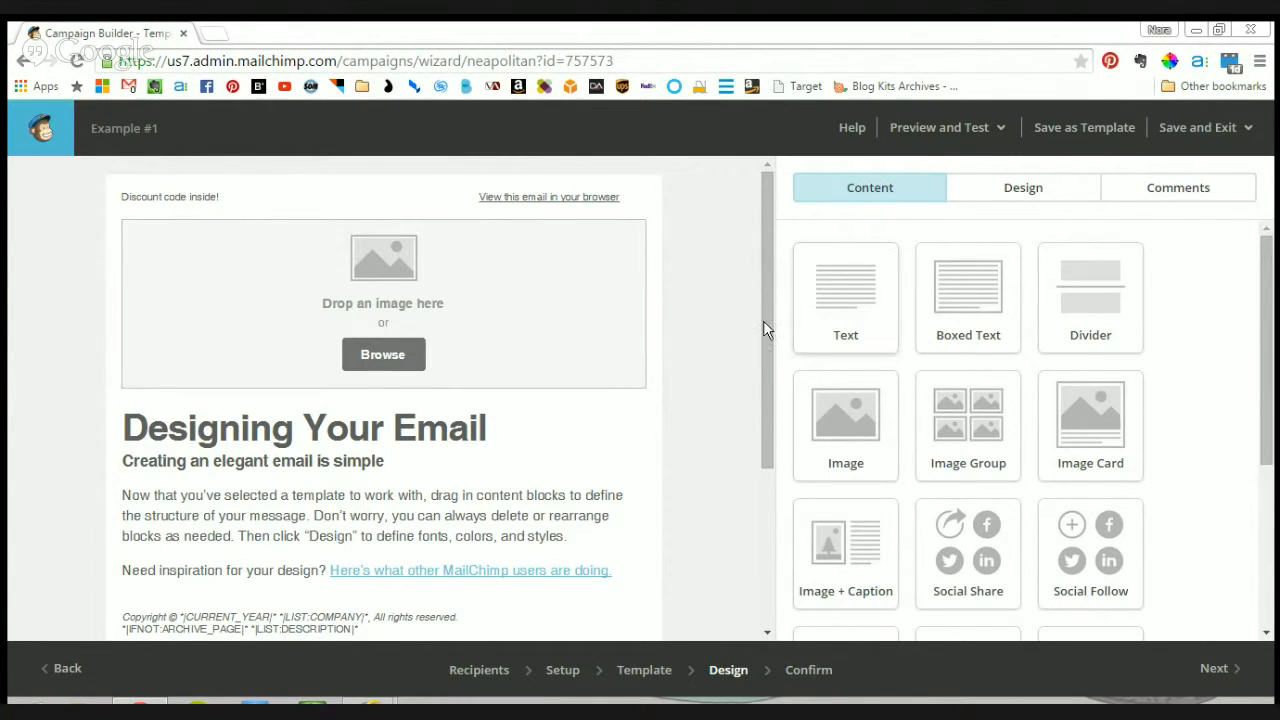
pyautogui.click(405, 368)
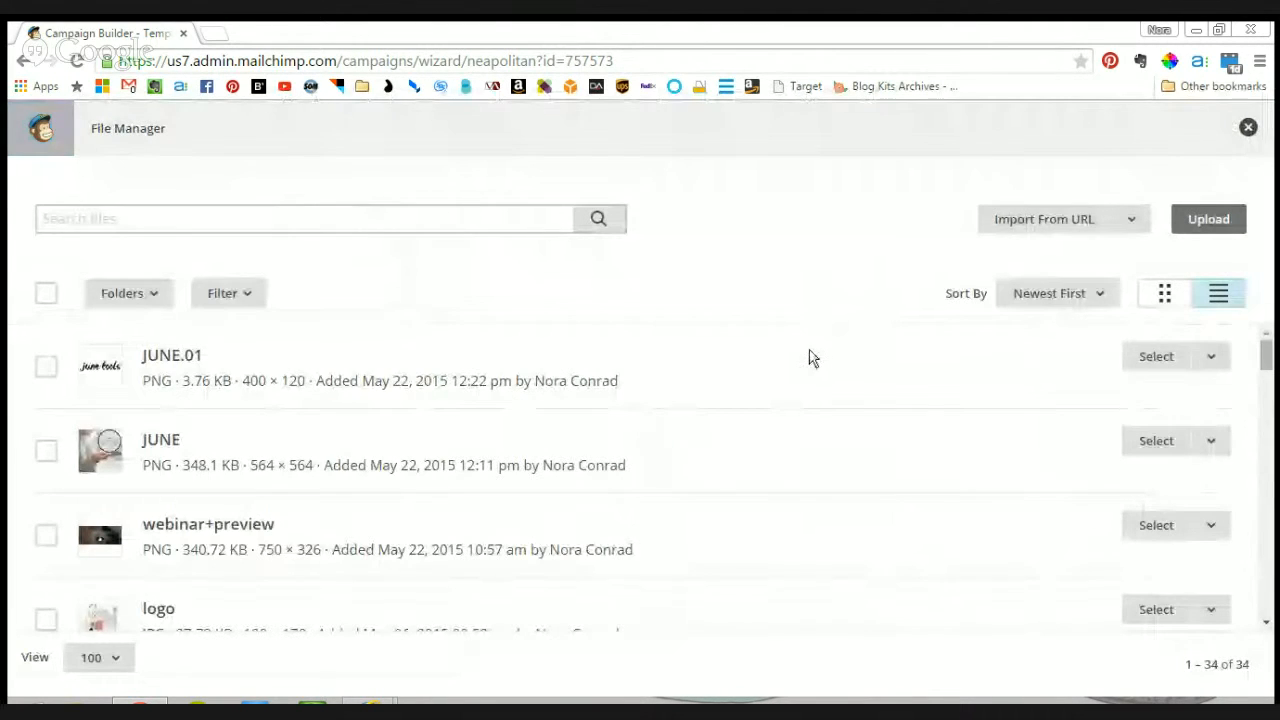
pyautogui.click(1134, 226)
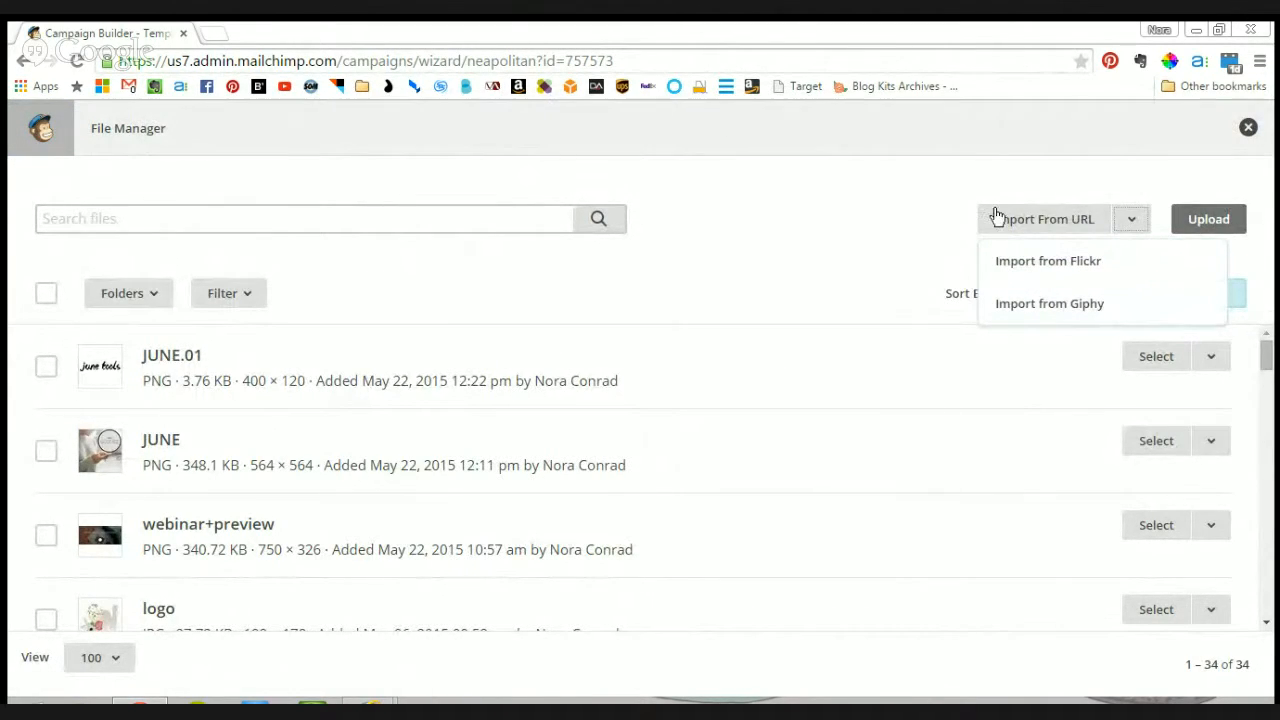
pyautogui.click(740, 216)
pyautogui.scroll(-1, 321, 490)
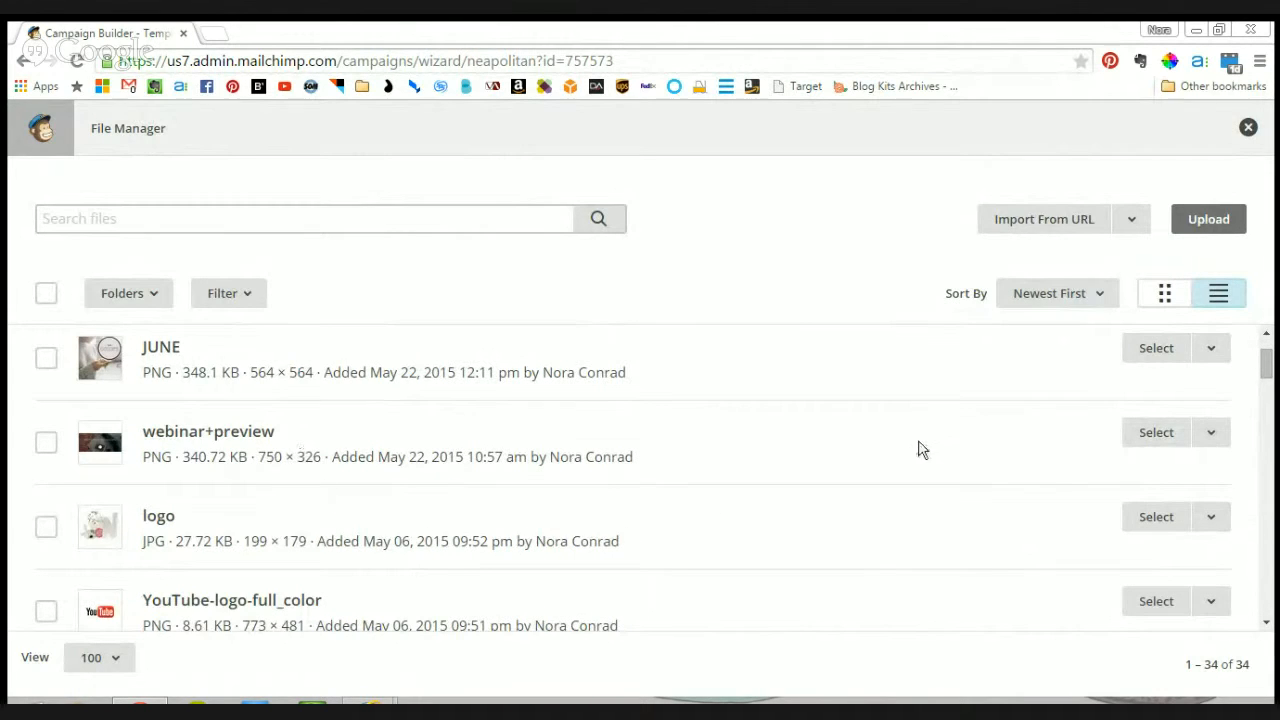
pyautogui.click(1148, 438)
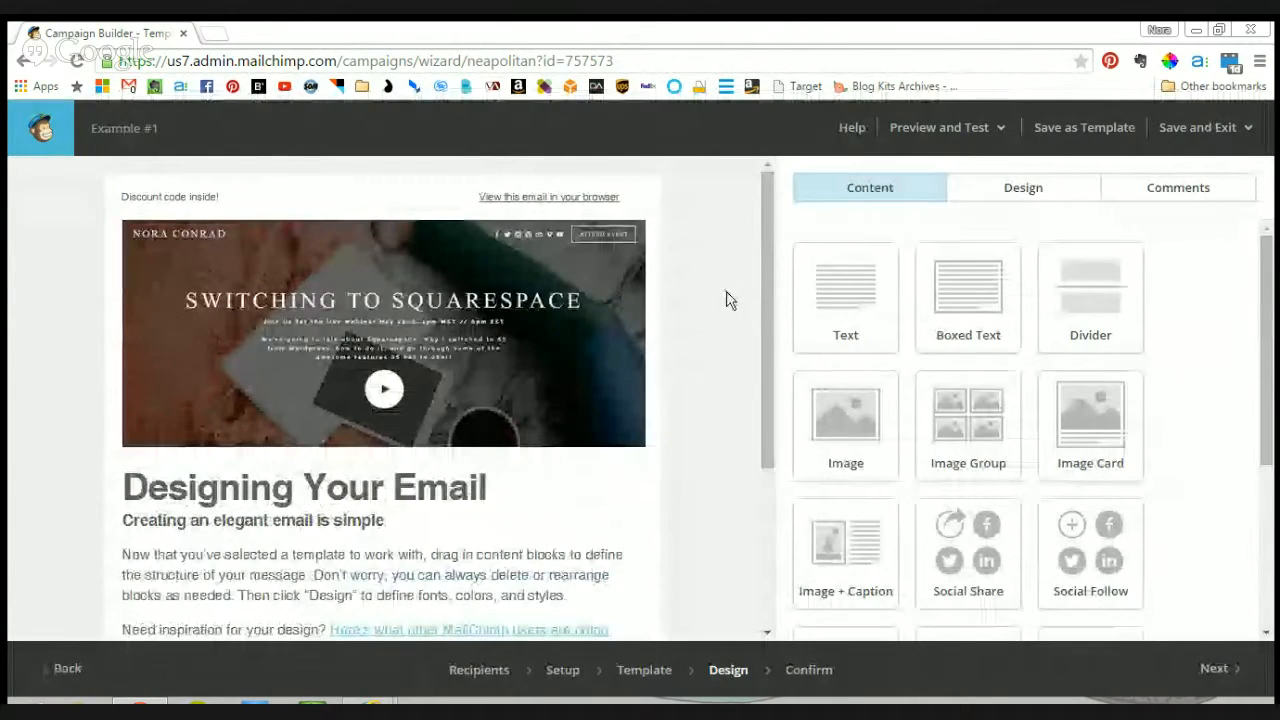
# - Open the "Designing Your Email" text block for editing and examine its content and style options
pyautogui.scroll(-1, 727, 300)
pyautogui.scroll(-2, 826, 289)
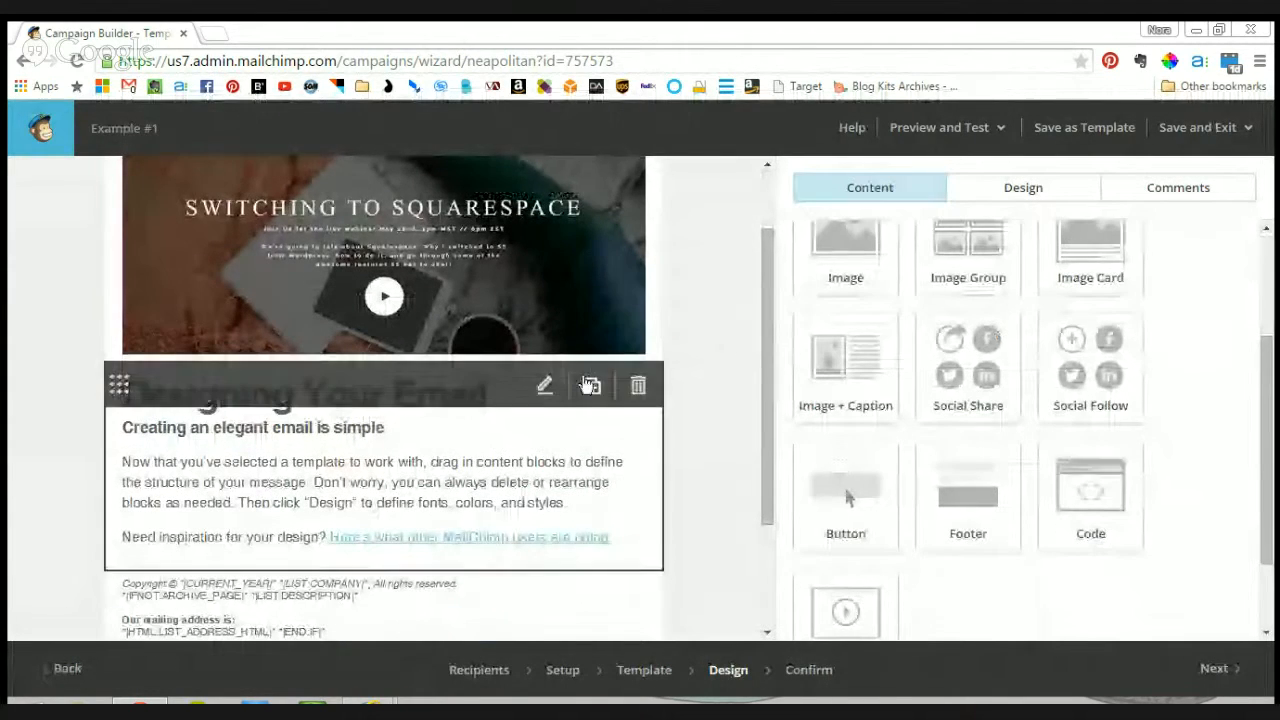
pyautogui.scroll(-1, 590, 385)
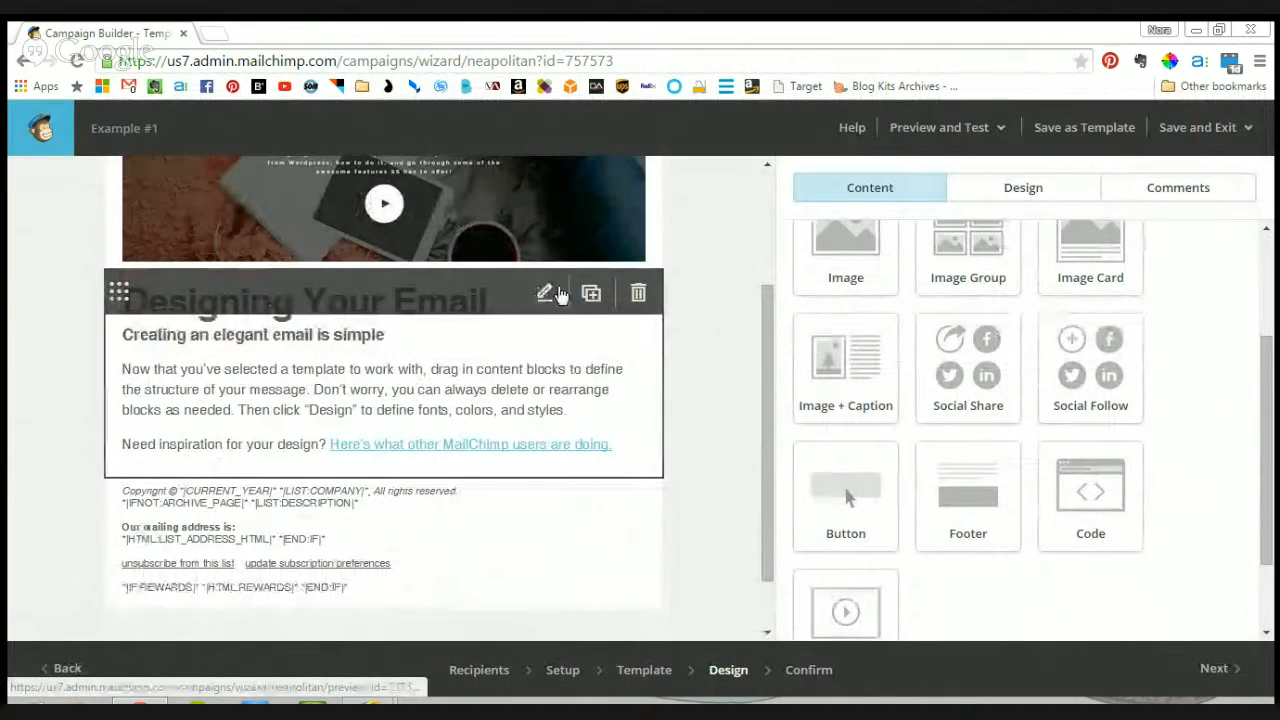
pyautogui.click(558, 293)
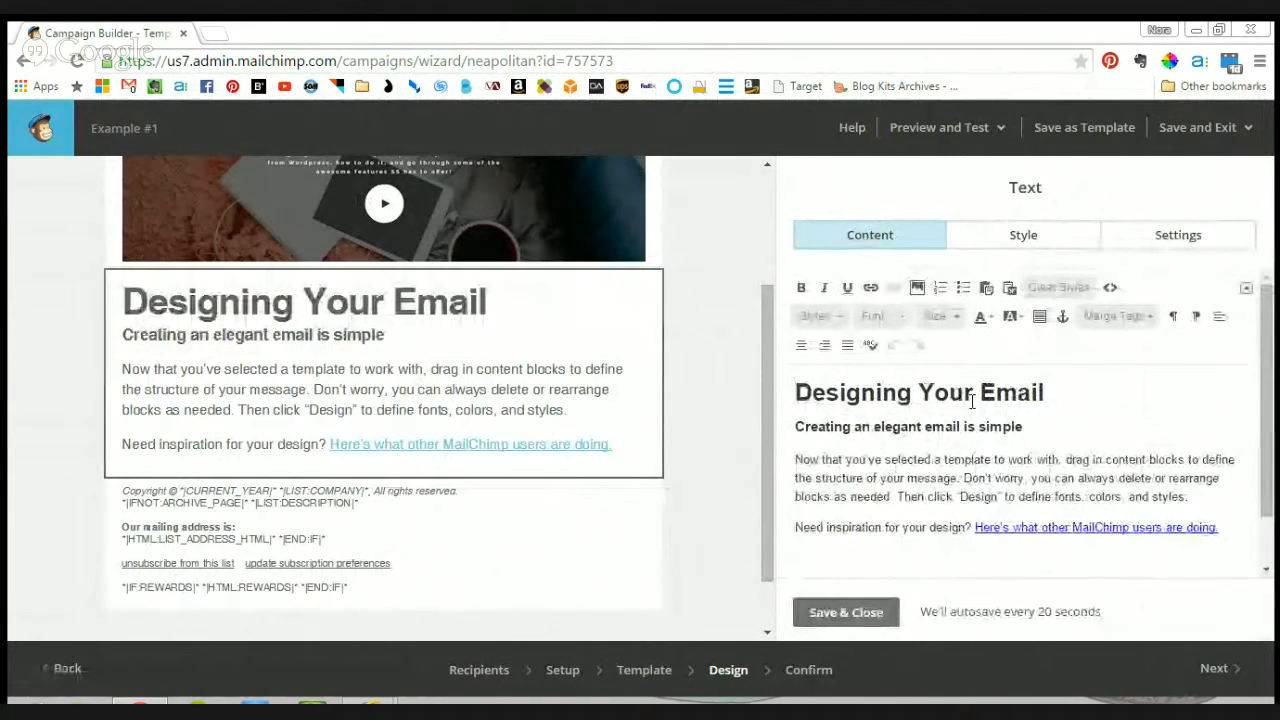
pyautogui.moveTo(808, 392); pyautogui.dragTo(1036, 393)
pyautogui.click(1120, 424)
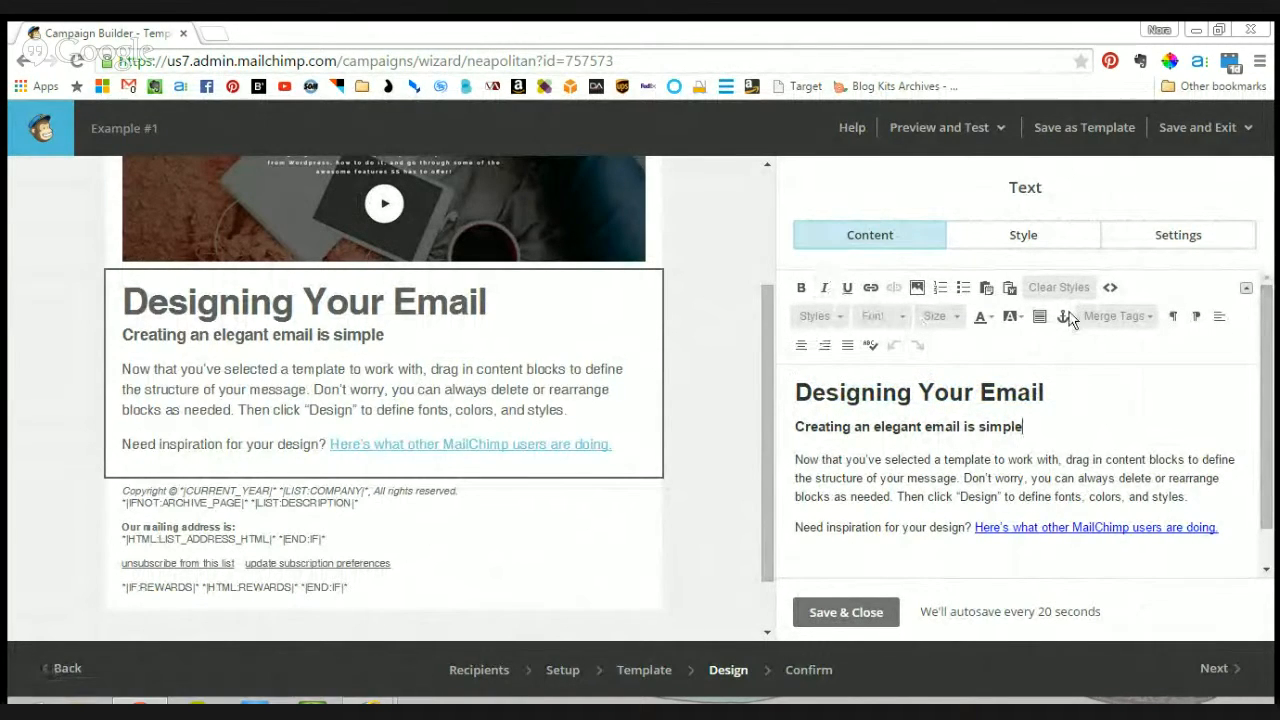
pyautogui.click(1026, 236)
pyautogui.scroll(-2, 900, 390)
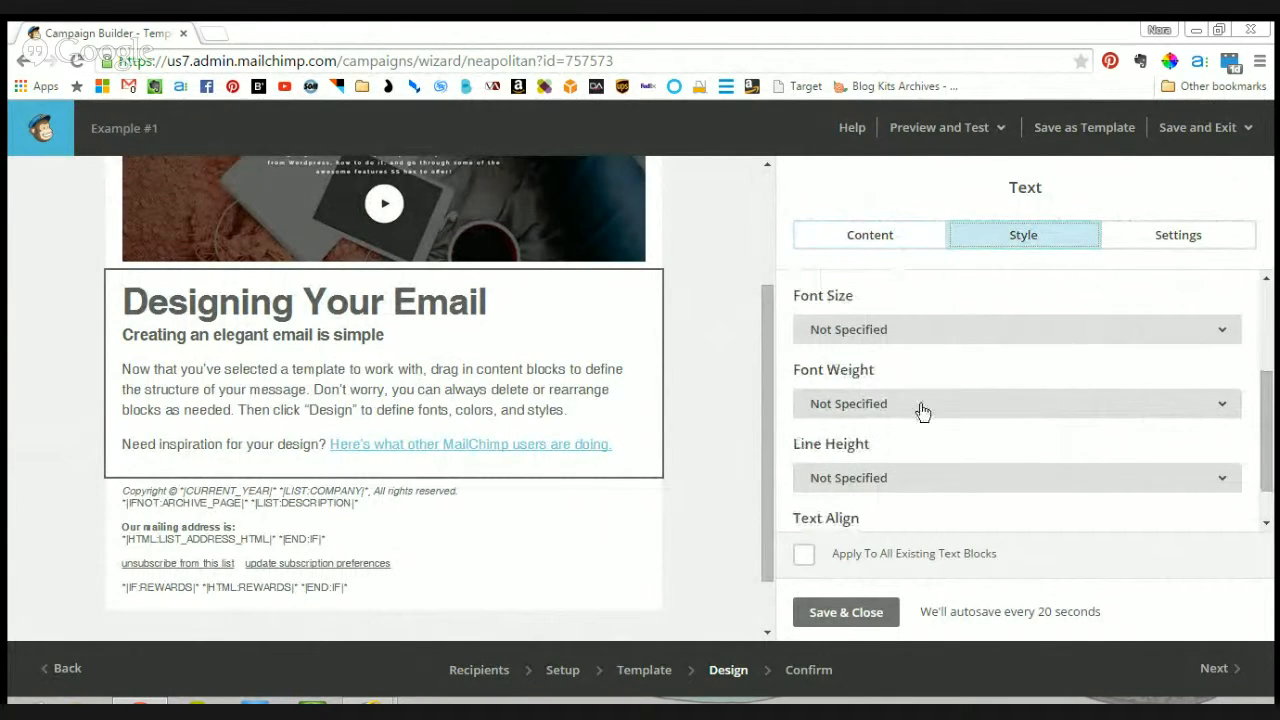
pyautogui.scroll(-1, 1047, 428)
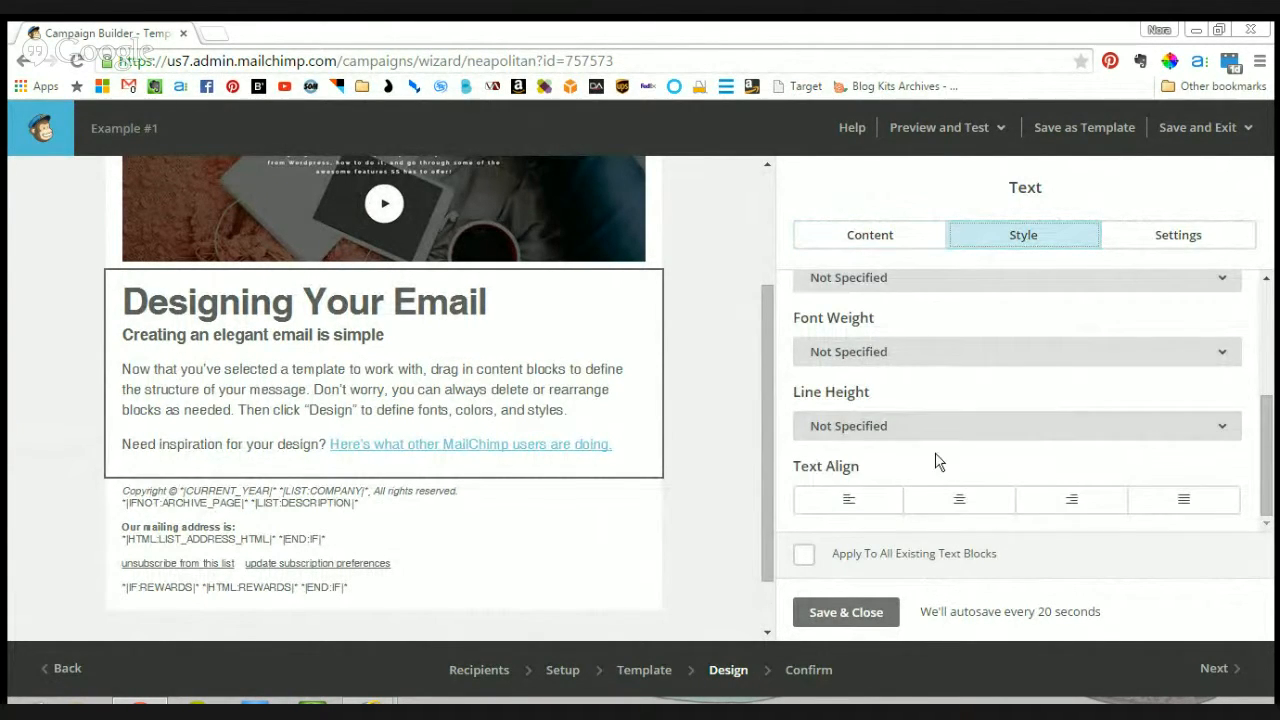
pyautogui.scroll(3, 1040, 380)
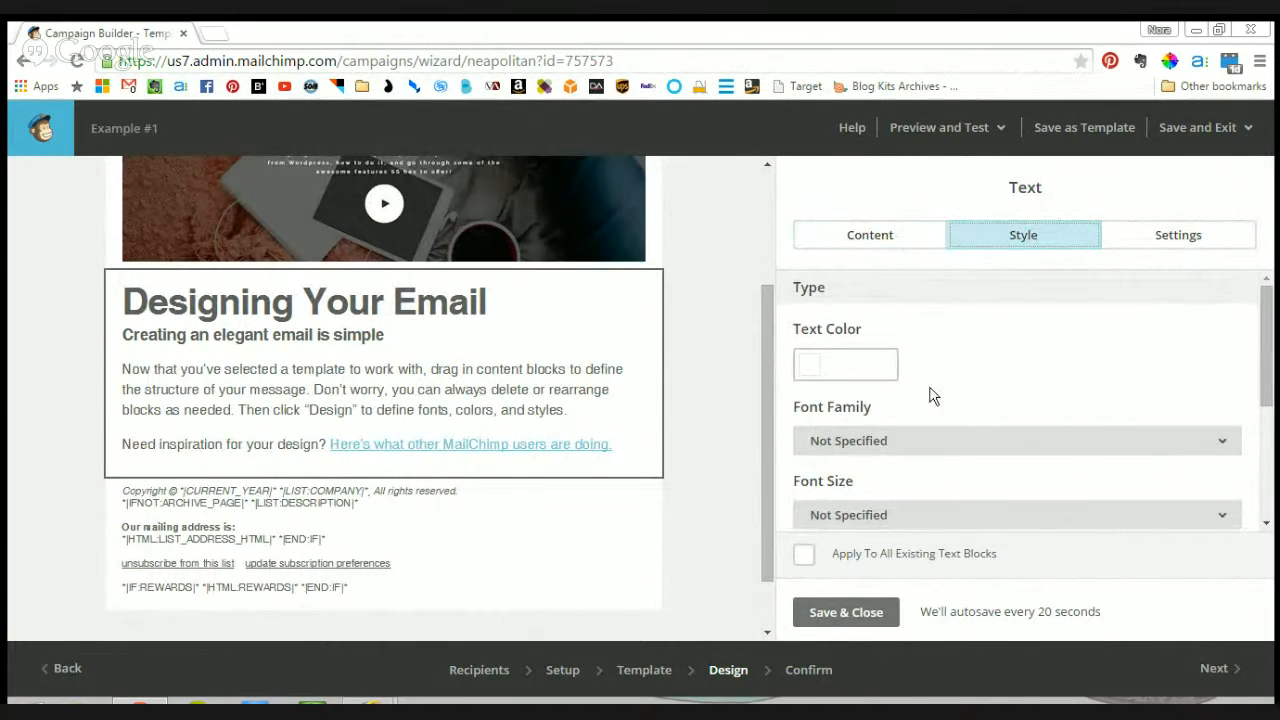
# - Try a two-column layout with different column splits on the main text block, restore one column, and save the block
pyautogui.click(1200, 234)
pyautogui.click(988, 368)
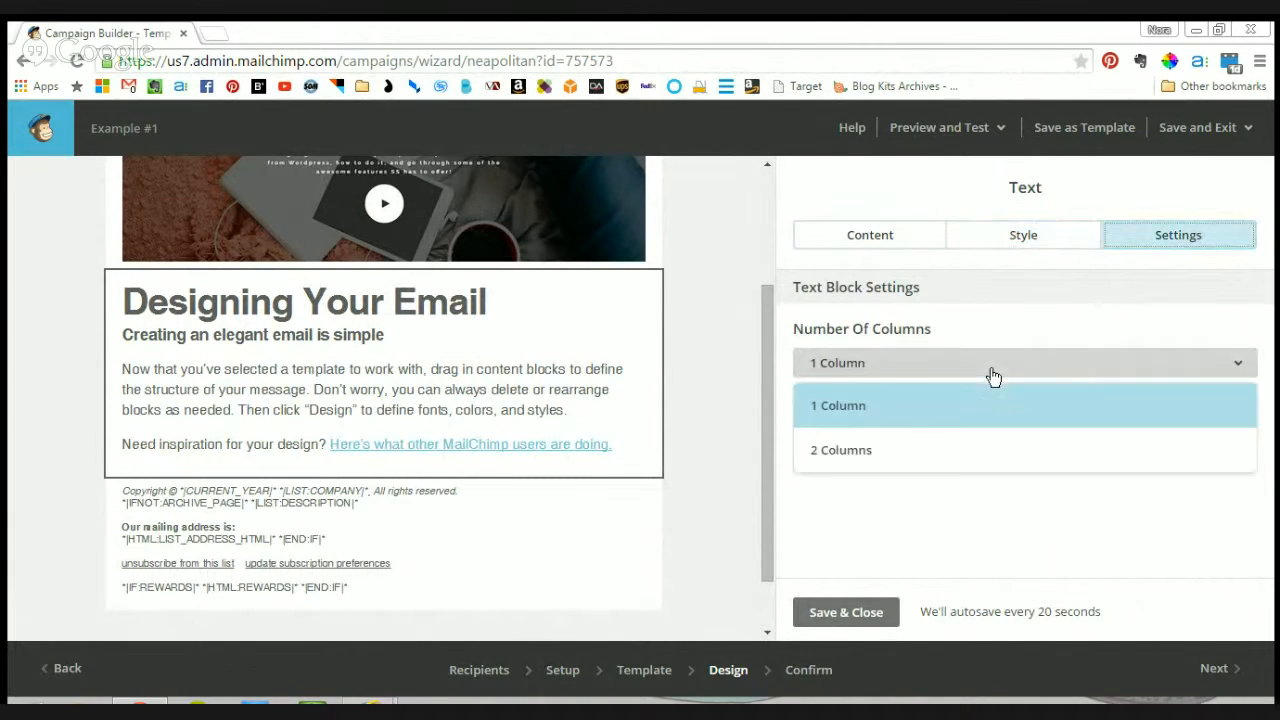
pyautogui.click(897, 455)
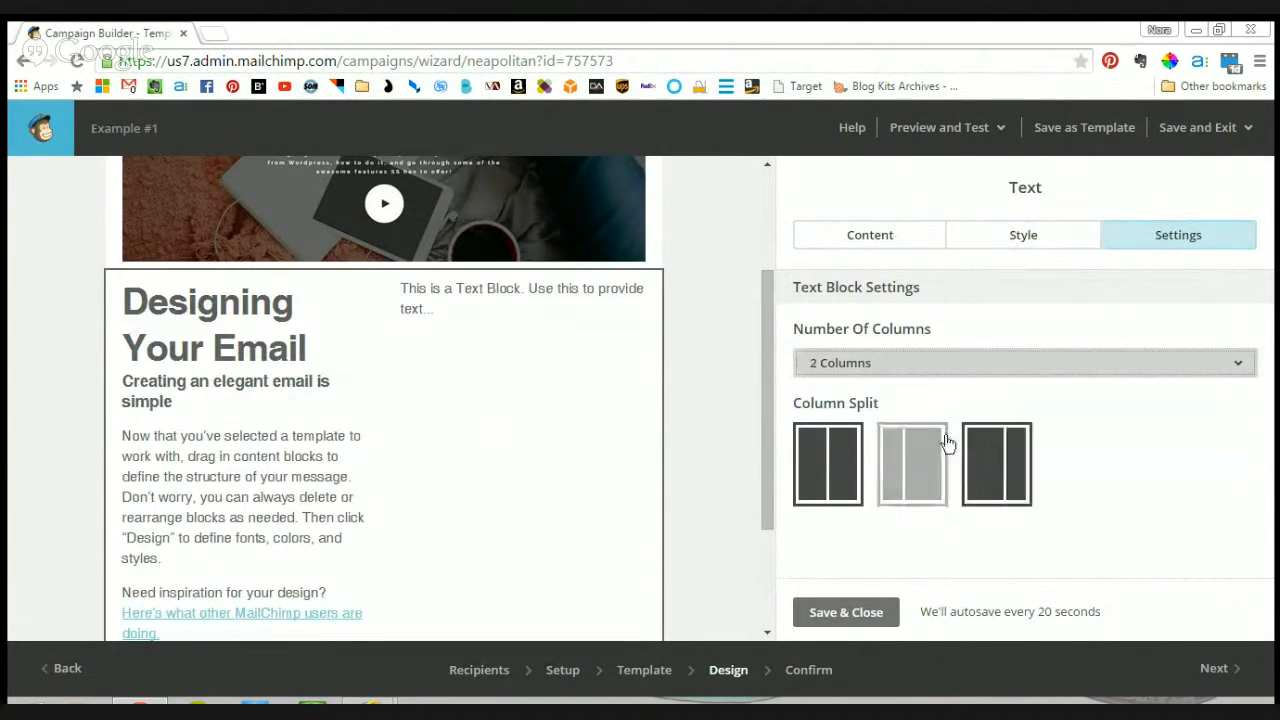
pyautogui.click(926, 447)
pyautogui.click(1014, 472)
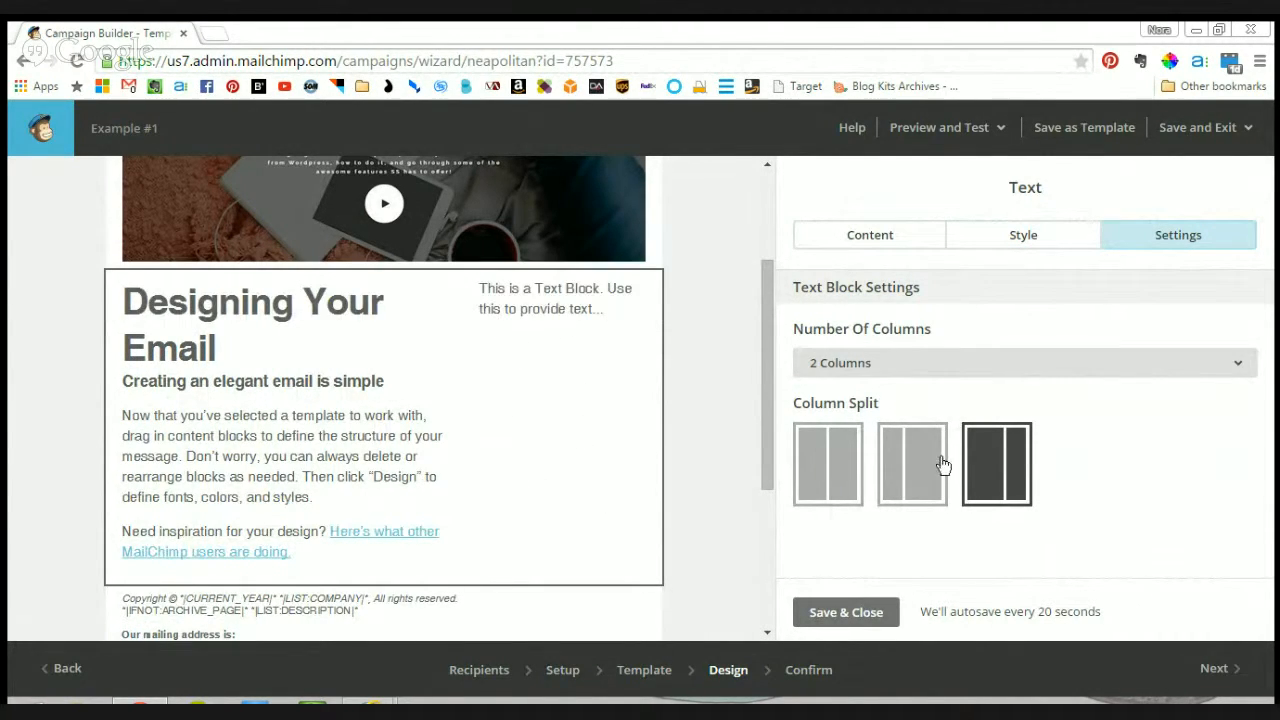
pyautogui.click(894, 364)
pyautogui.click(866, 412)
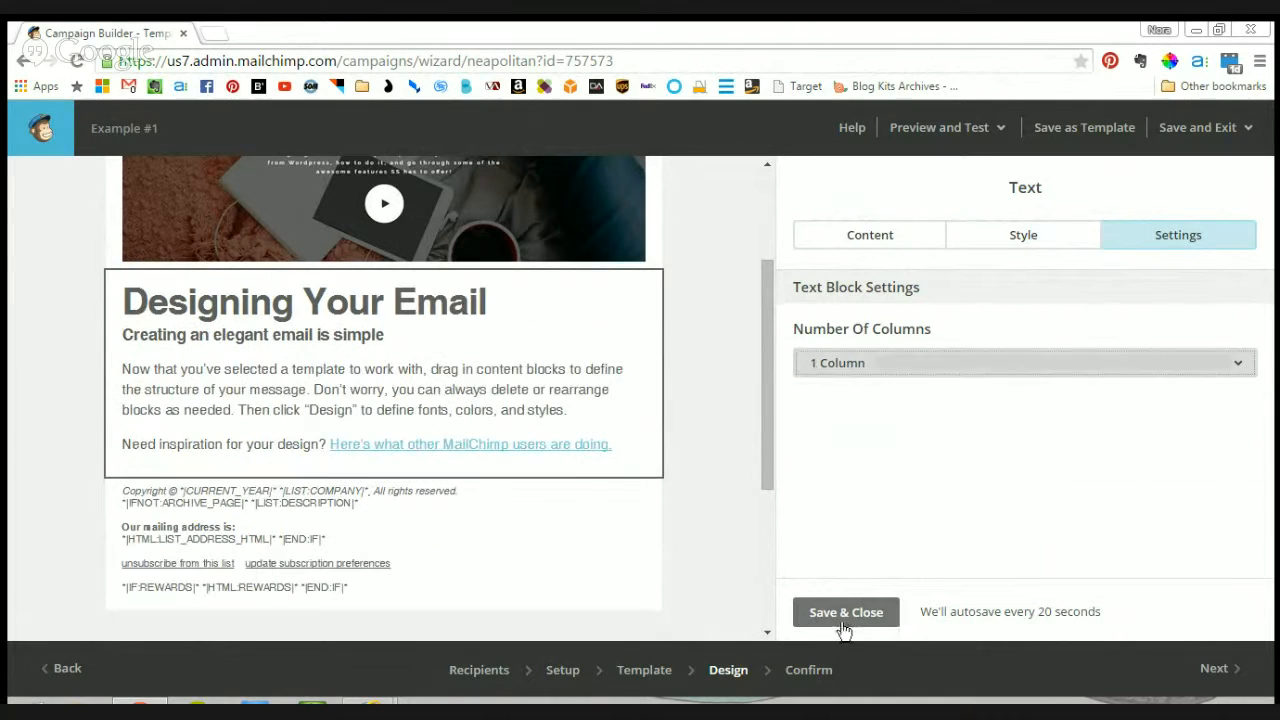
pyautogui.click(890, 244)
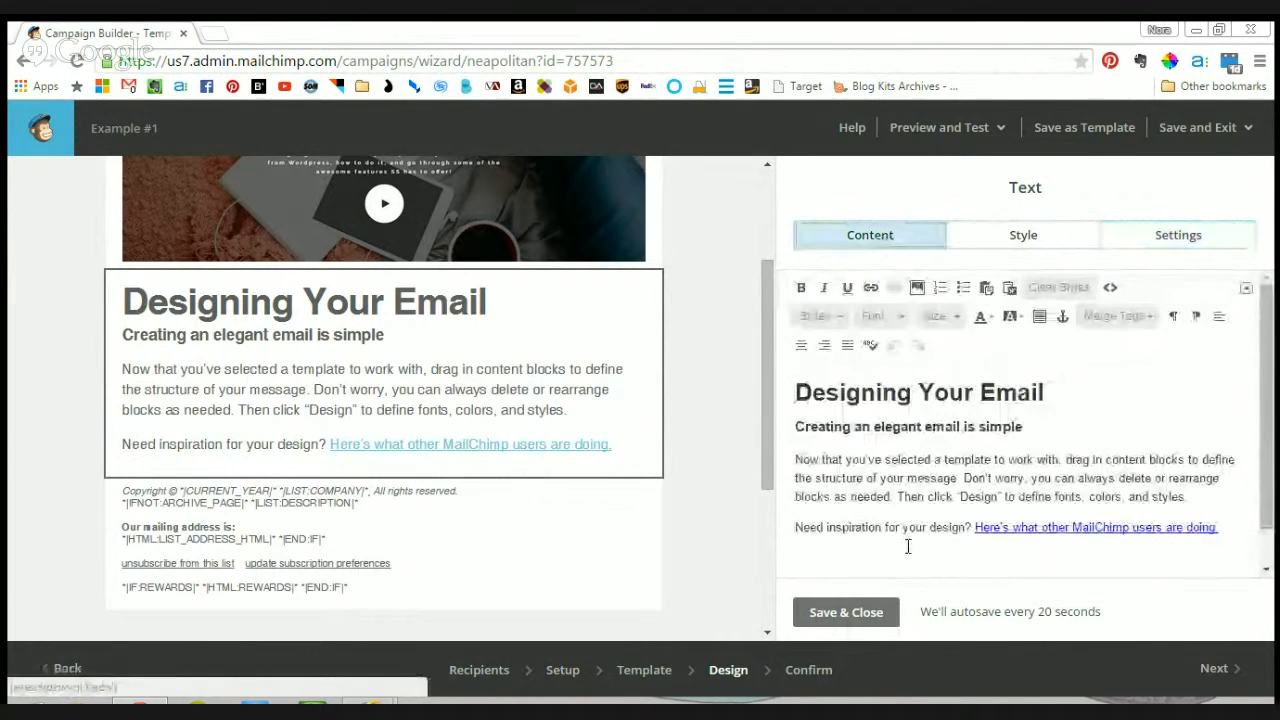
pyautogui.click(855, 612)
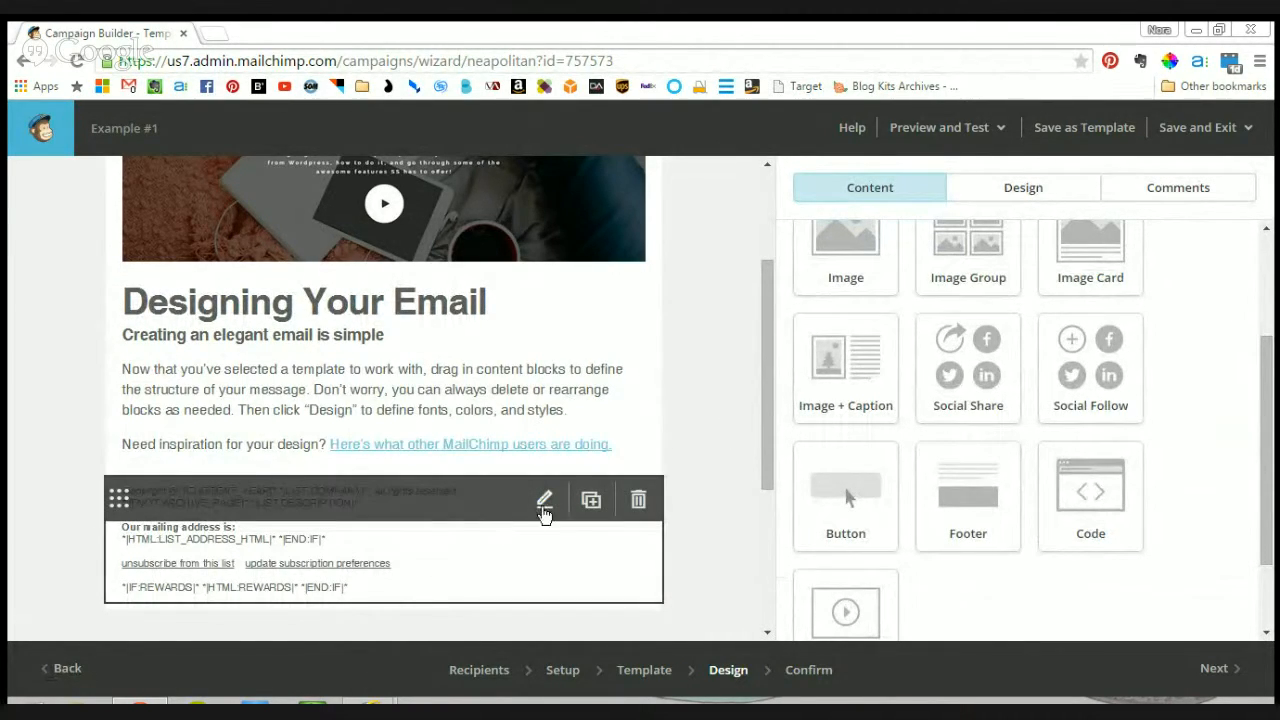
# - Delete the "Our mailing address is:" line and the address merge tags below it from the footer block, and save it
pyautogui.click(544, 500)
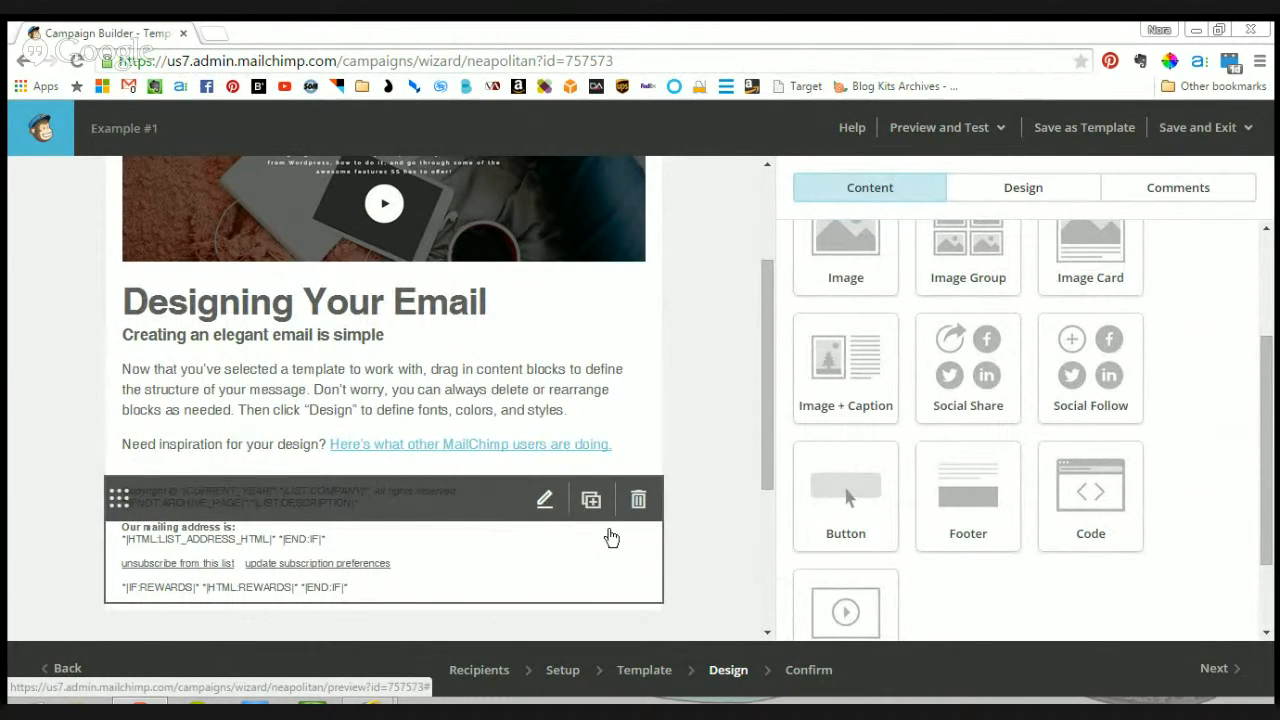
pyautogui.scroll(-2, 1070, 395)
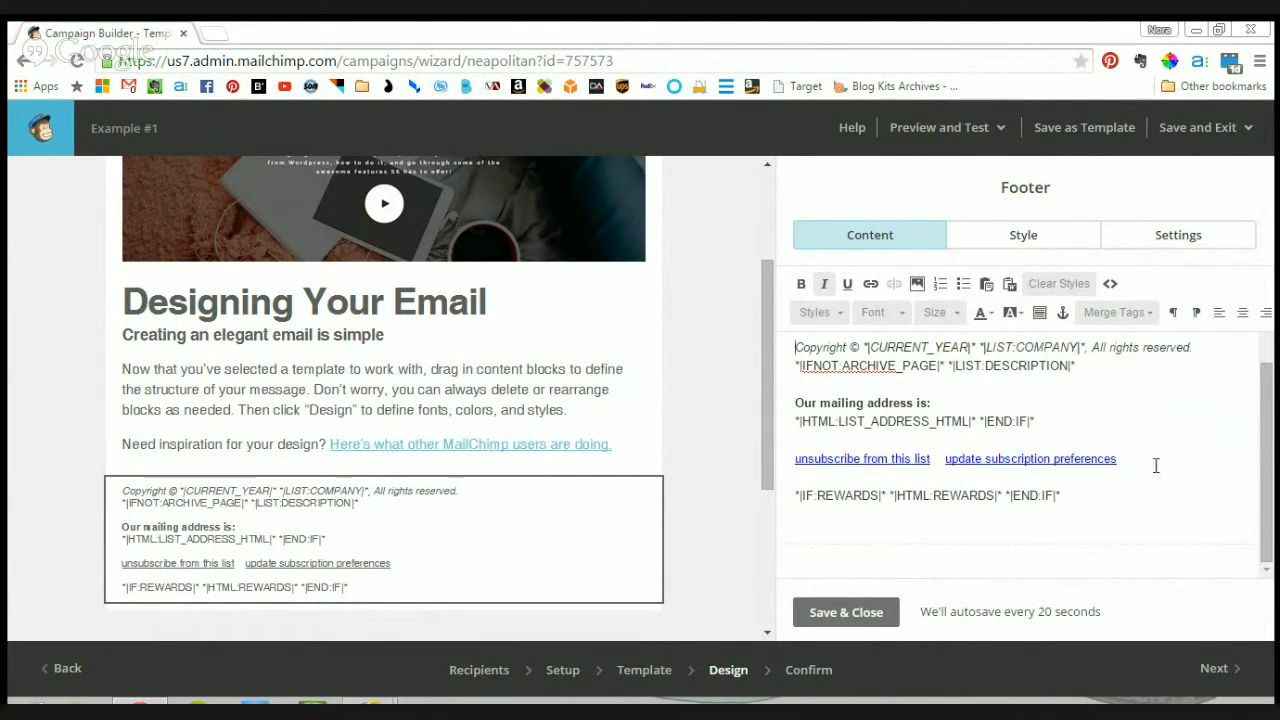
pyautogui.moveTo(1063, 424); pyautogui.dragTo(729, 398)
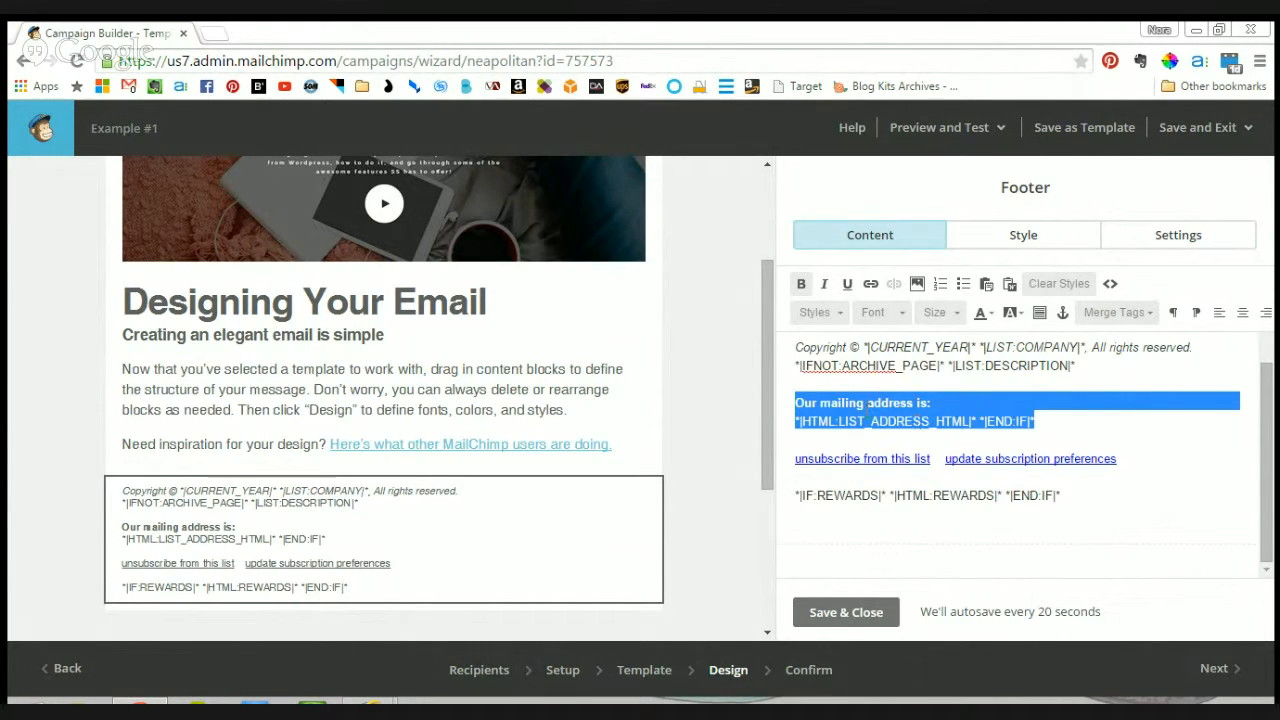
pyautogui.press('BackSpace')
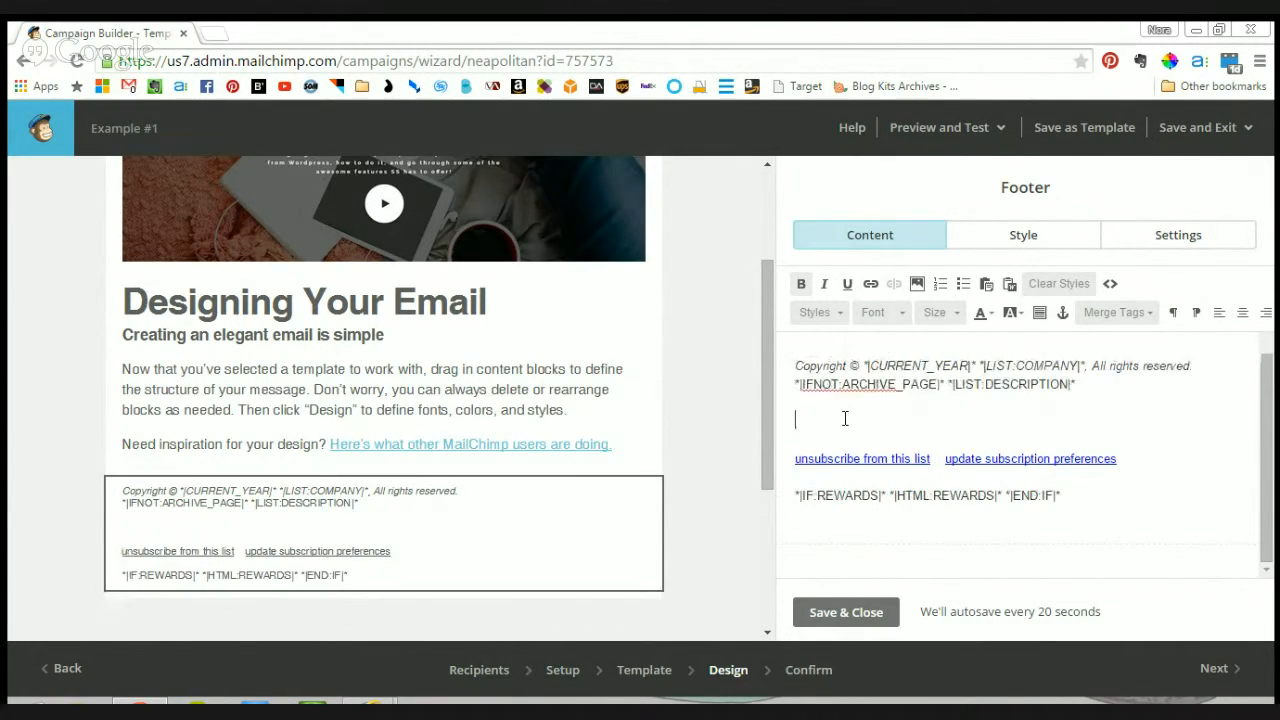
pyautogui.click(846, 612)
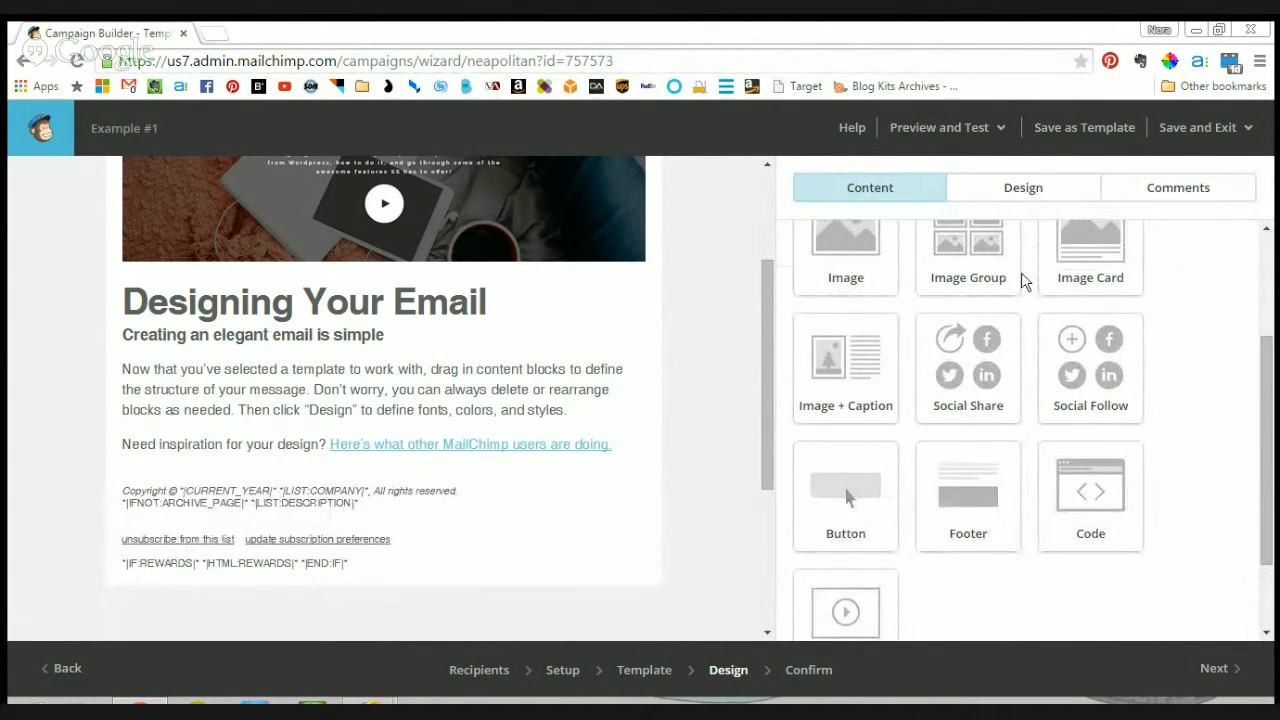
# - Add a Social Follow block between the main text block and the footer
pyautogui.scroll(3, 1022, 265)
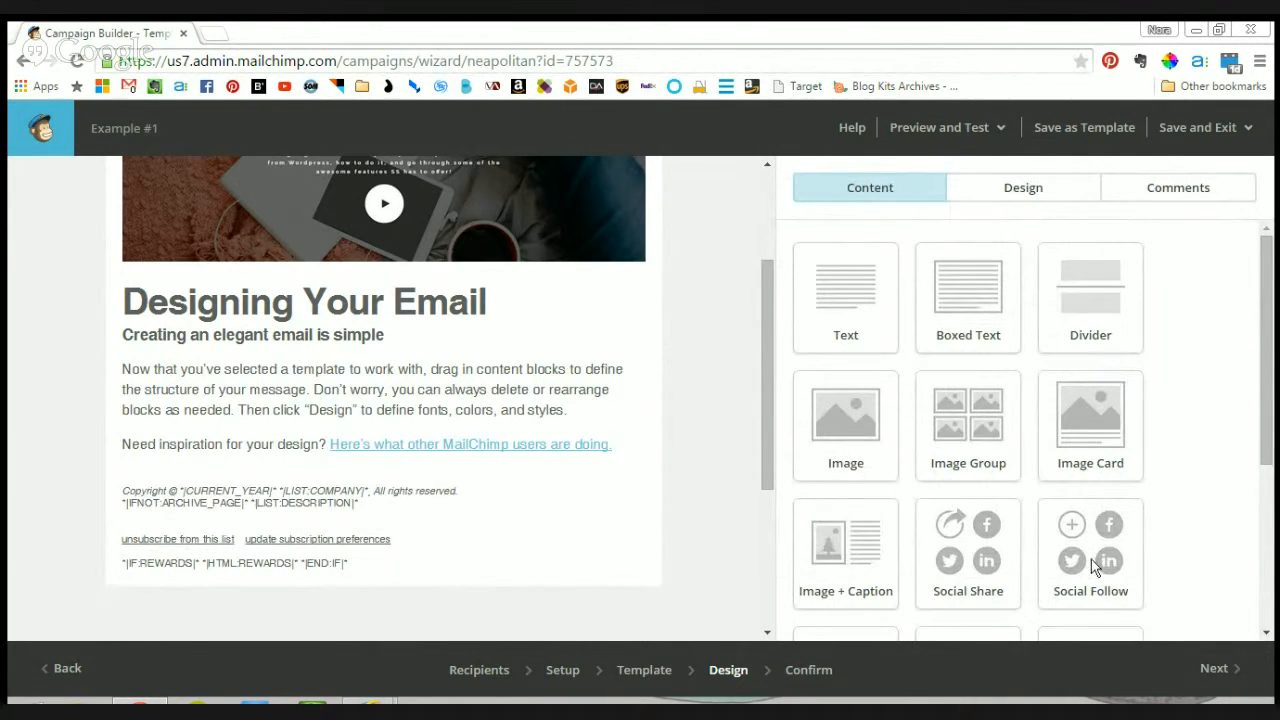
pyautogui.moveTo(1073, 543); pyautogui.dragTo(477, 466)
pyautogui.moveTo(857, 526); pyautogui.dragTo(691, 505)
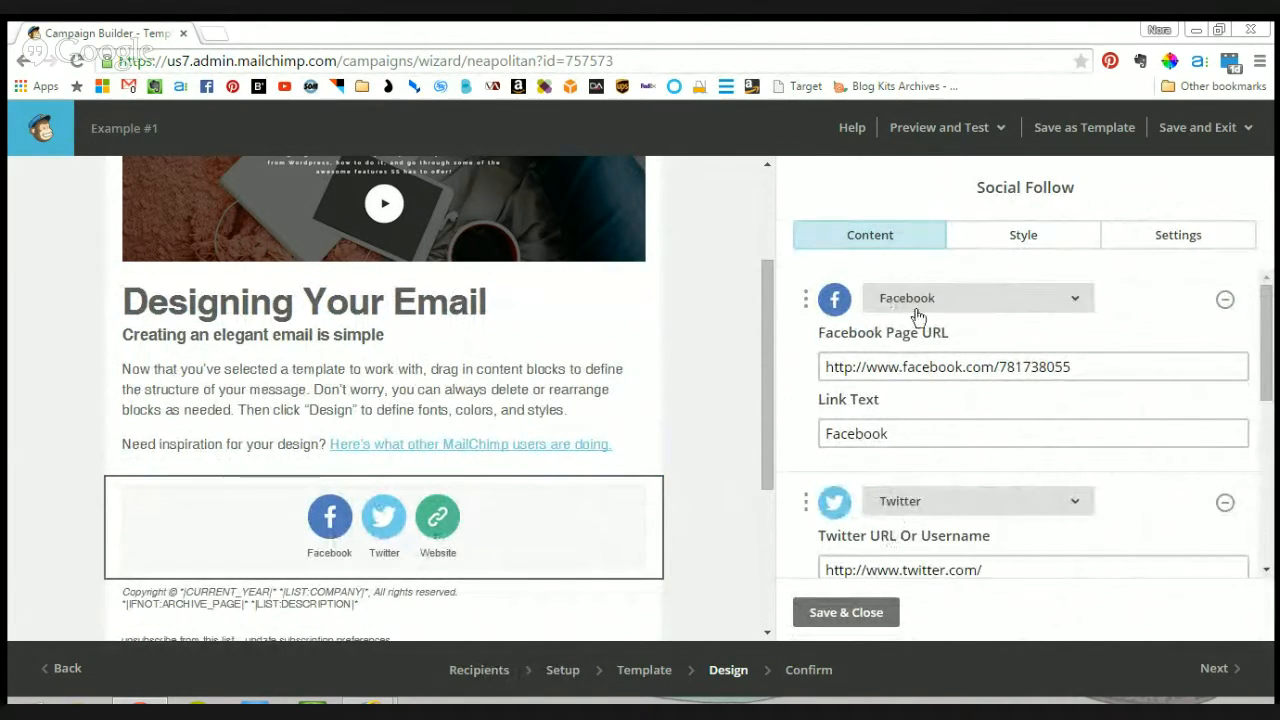
# - Remove the Twitter service from the Social Follow block and save the block
pyautogui.scroll(-2, 1143, 443)
pyautogui.scroll(-2, 1134, 380)
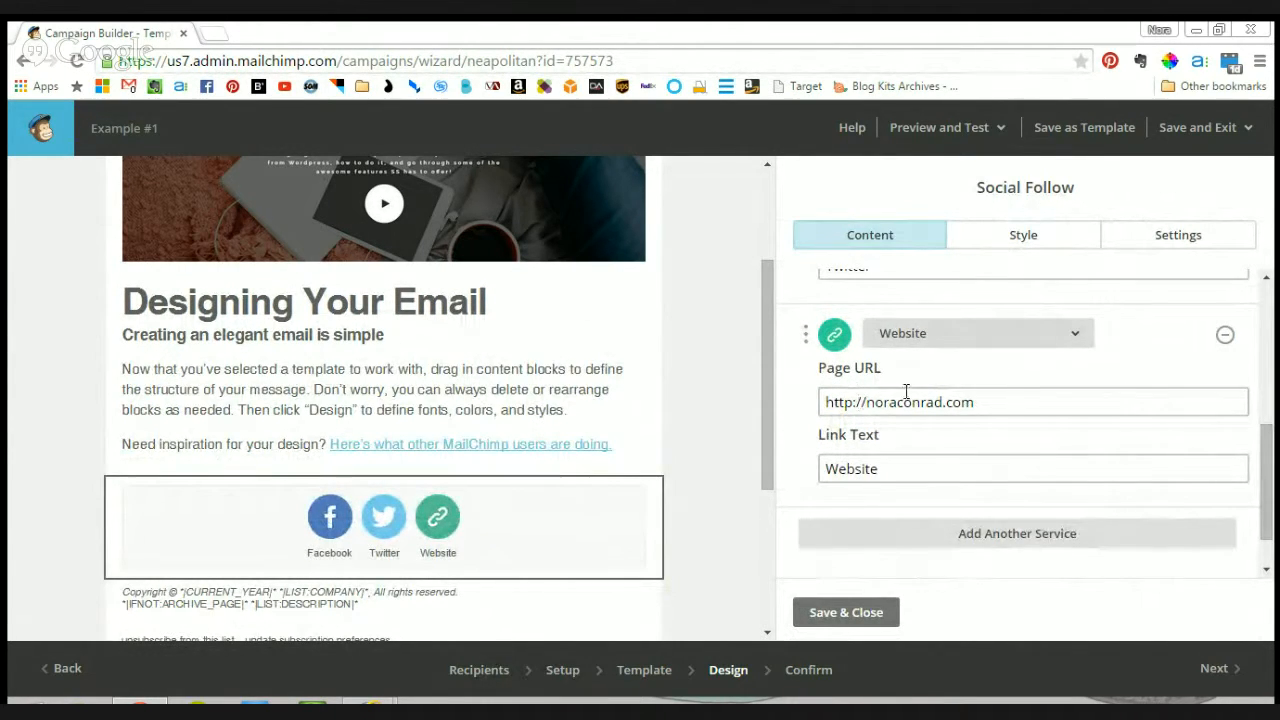
pyautogui.scroll(2, 1000, 415)
pyautogui.click(1225, 317)
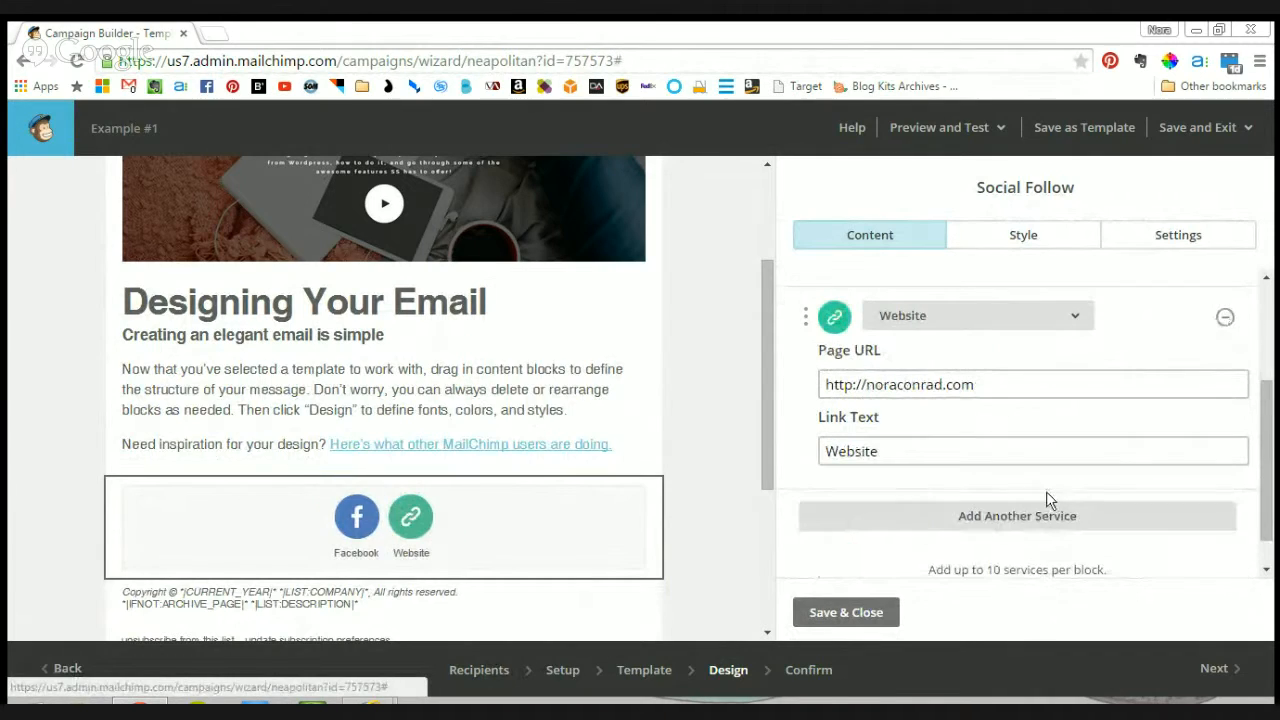
pyautogui.click(819, 617)
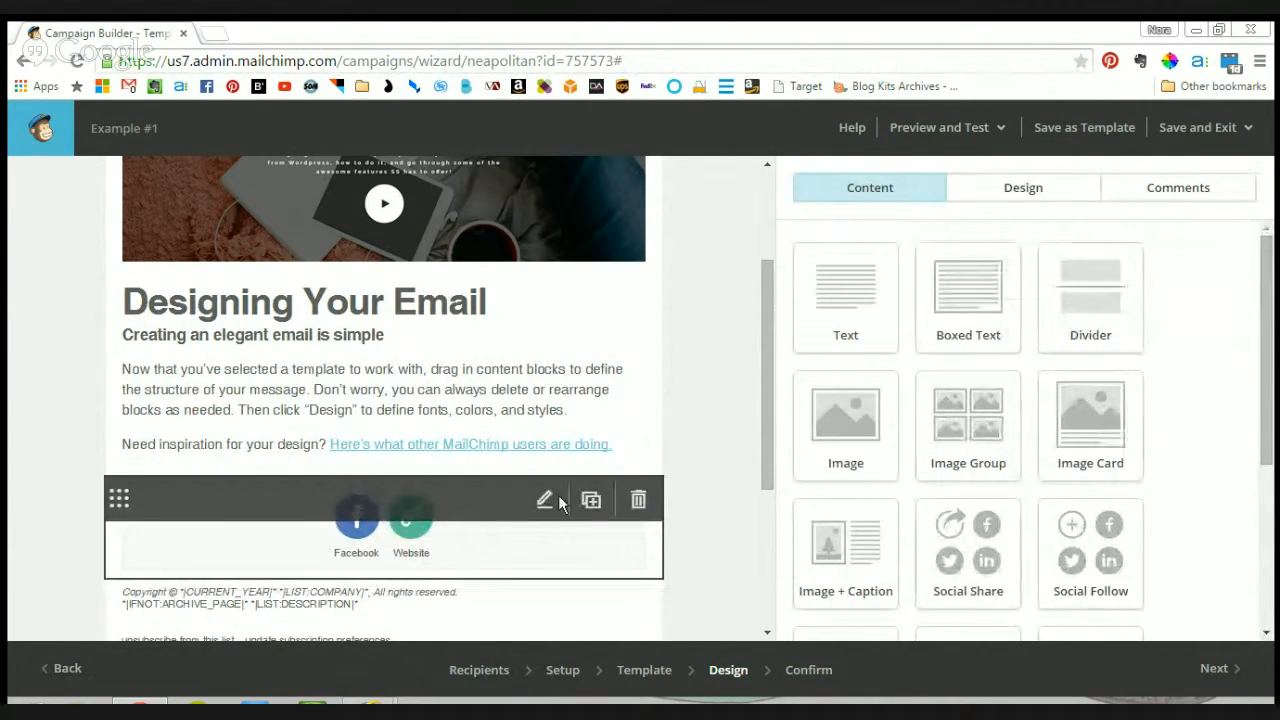
# - Reopen the Social Follow block, examine its style, settings and content options, and close it
pyautogui.click(546, 500)
pyautogui.click(990, 240)
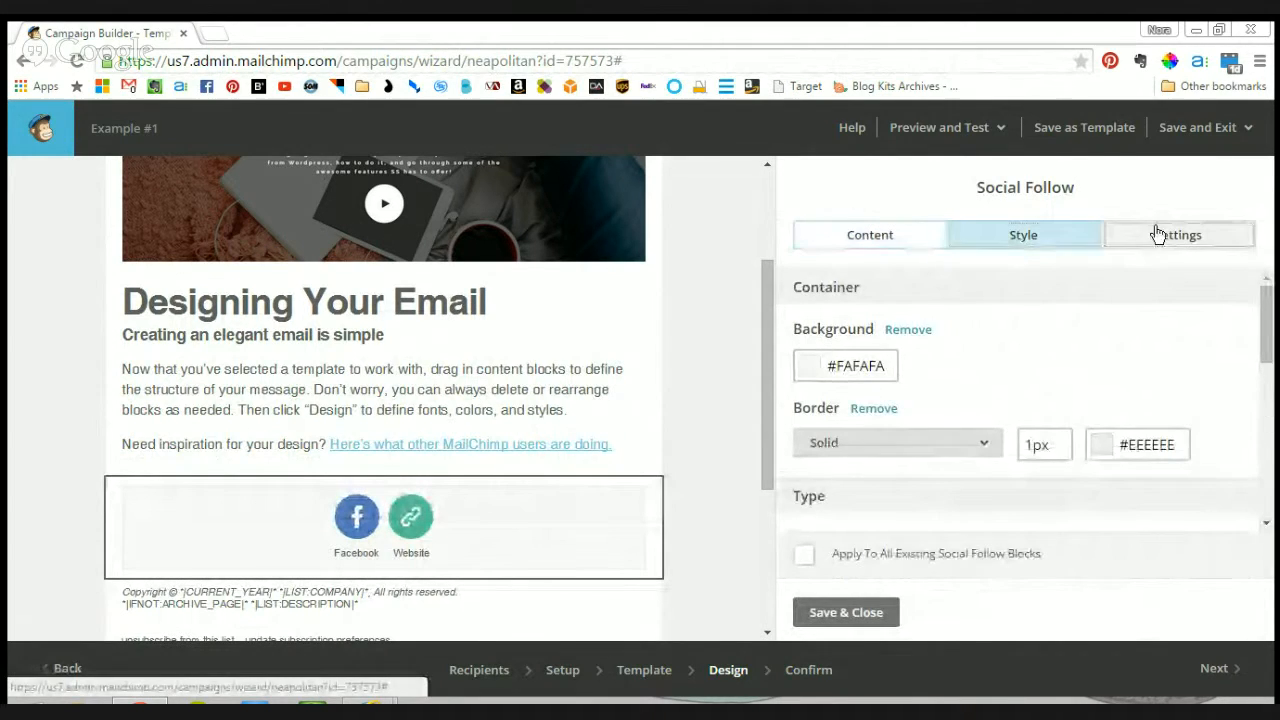
pyautogui.click(1110, 235)
pyautogui.click(884, 236)
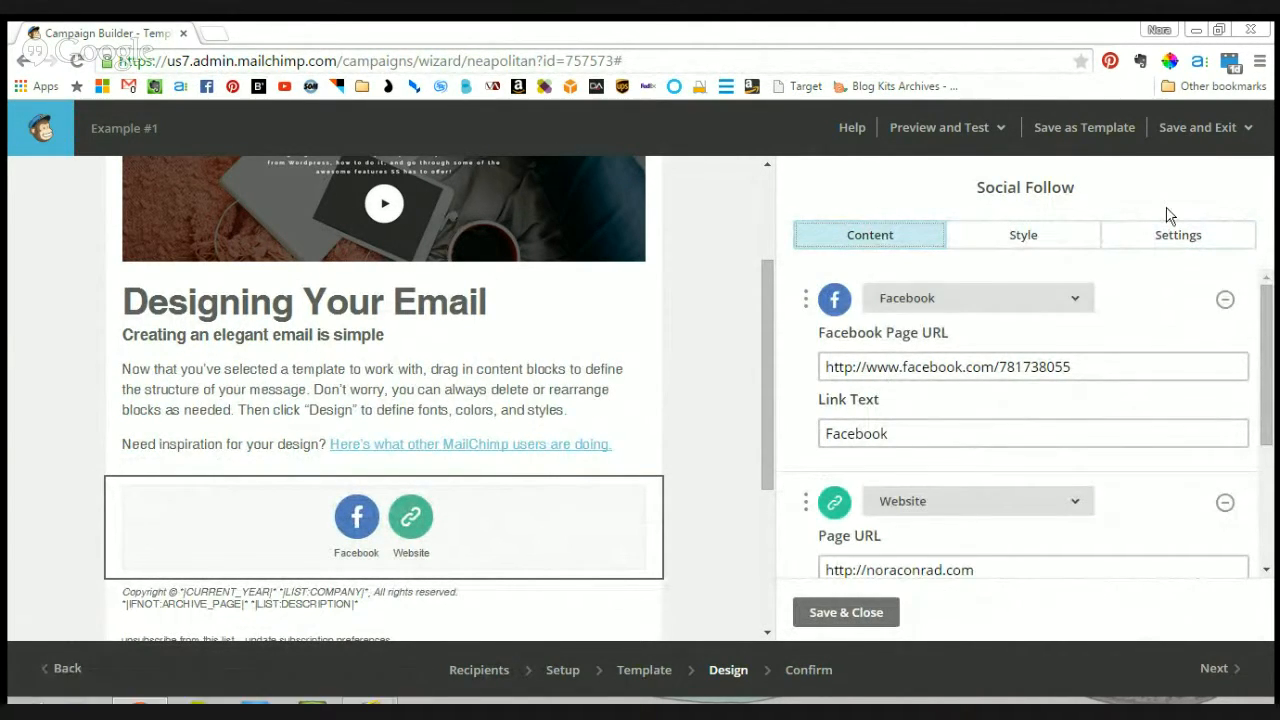
pyautogui.click(857, 617)
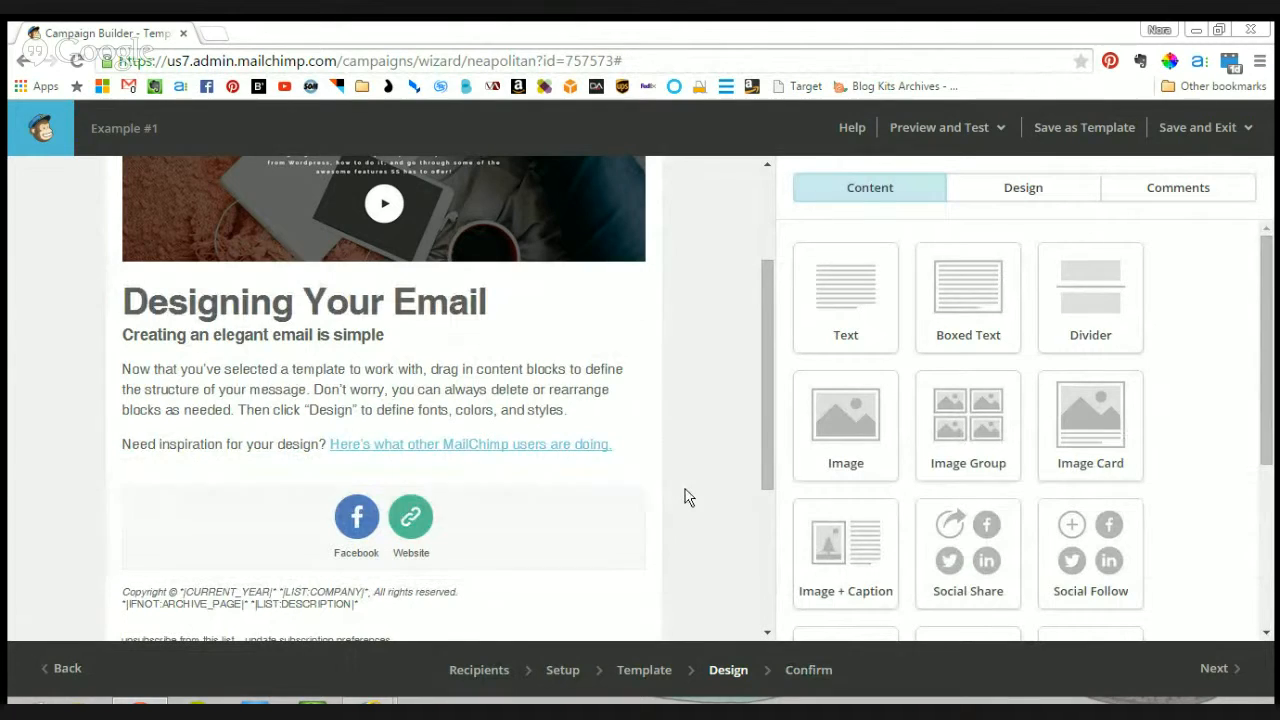
# - Look over the whole email layout from header image to footer and open the template's design options
pyautogui.scroll(2, 695, 431)
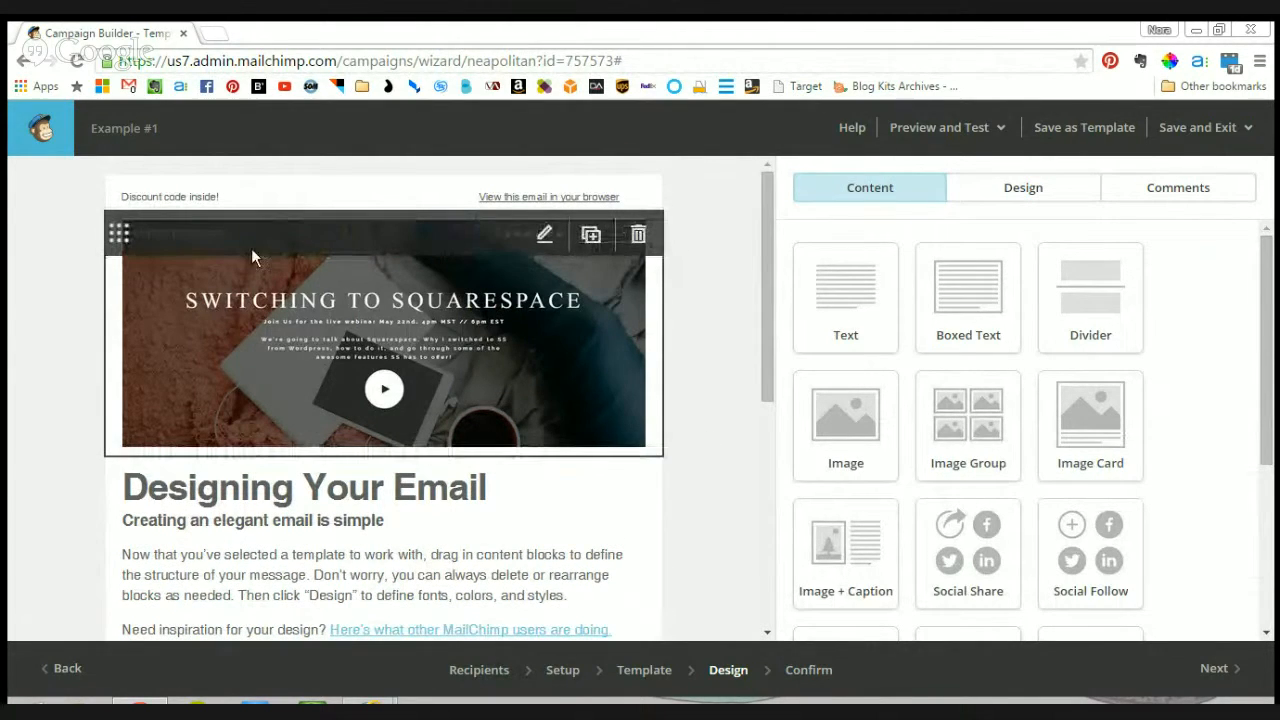
pyautogui.scroll(-3, 94, 363)
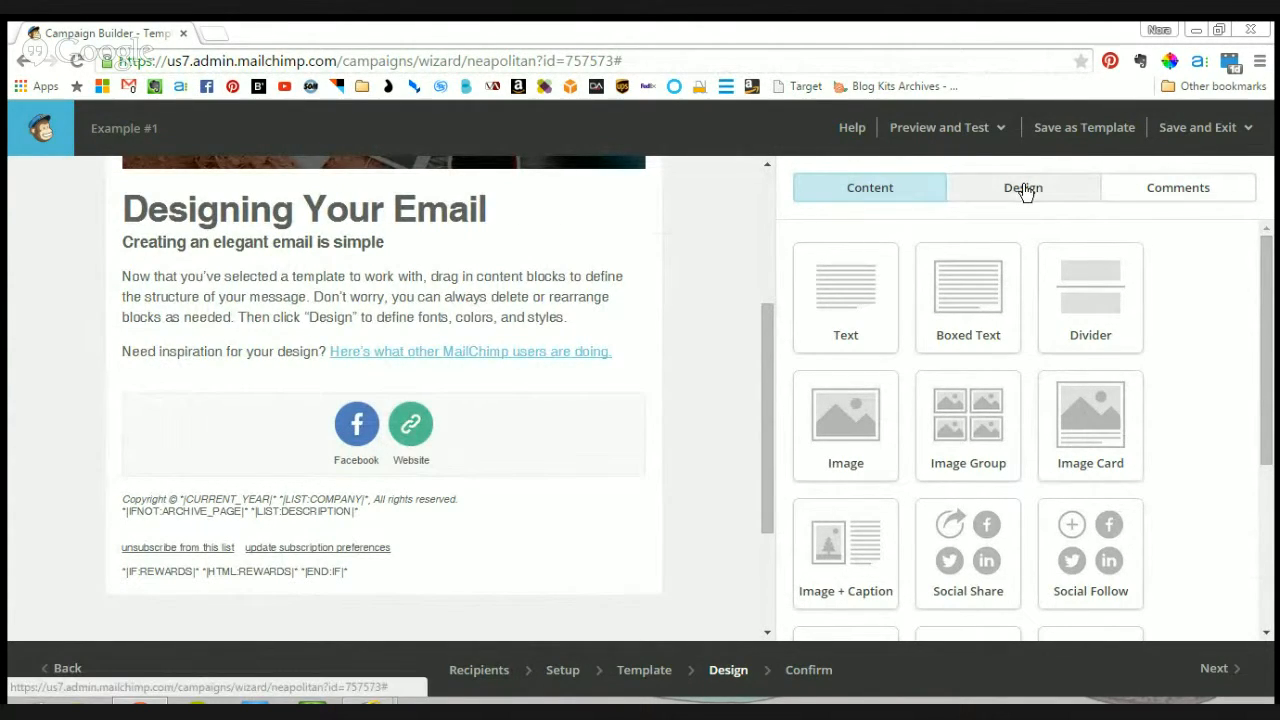
pyautogui.scroll(3, 449, 371)
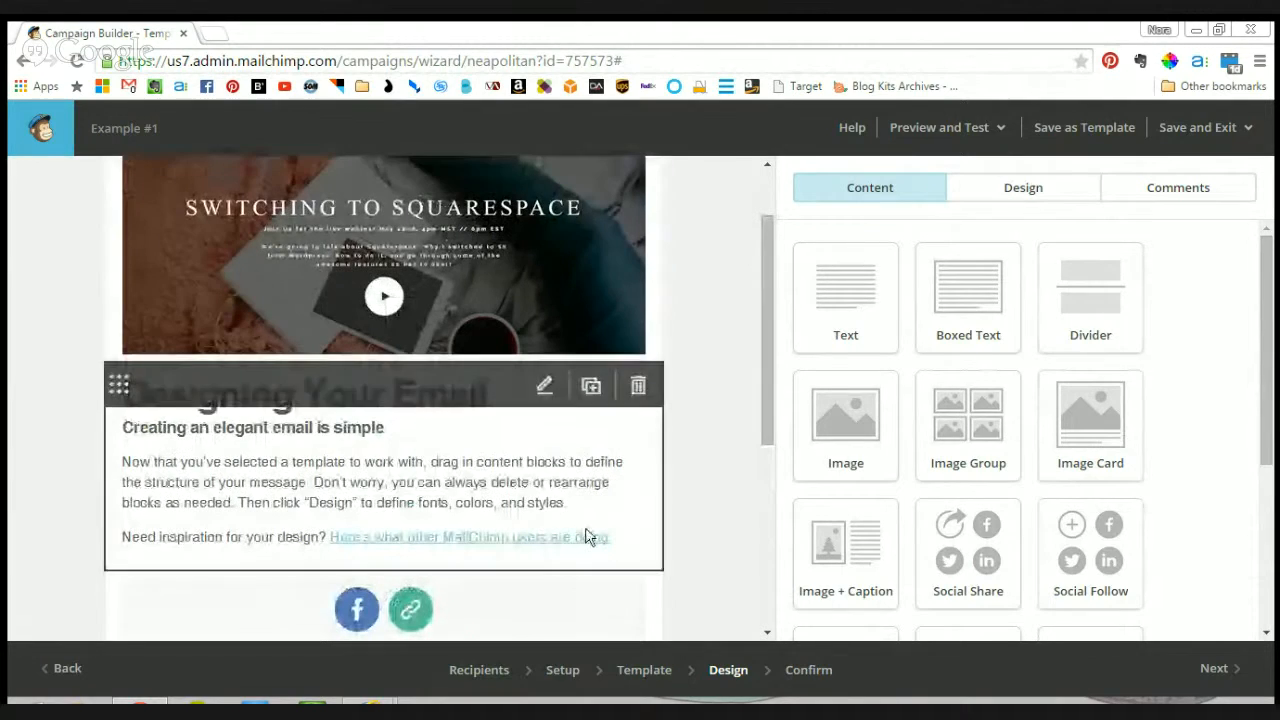
pyautogui.scroll(2, 546, 320)
pyautogui.click(1026, 188)
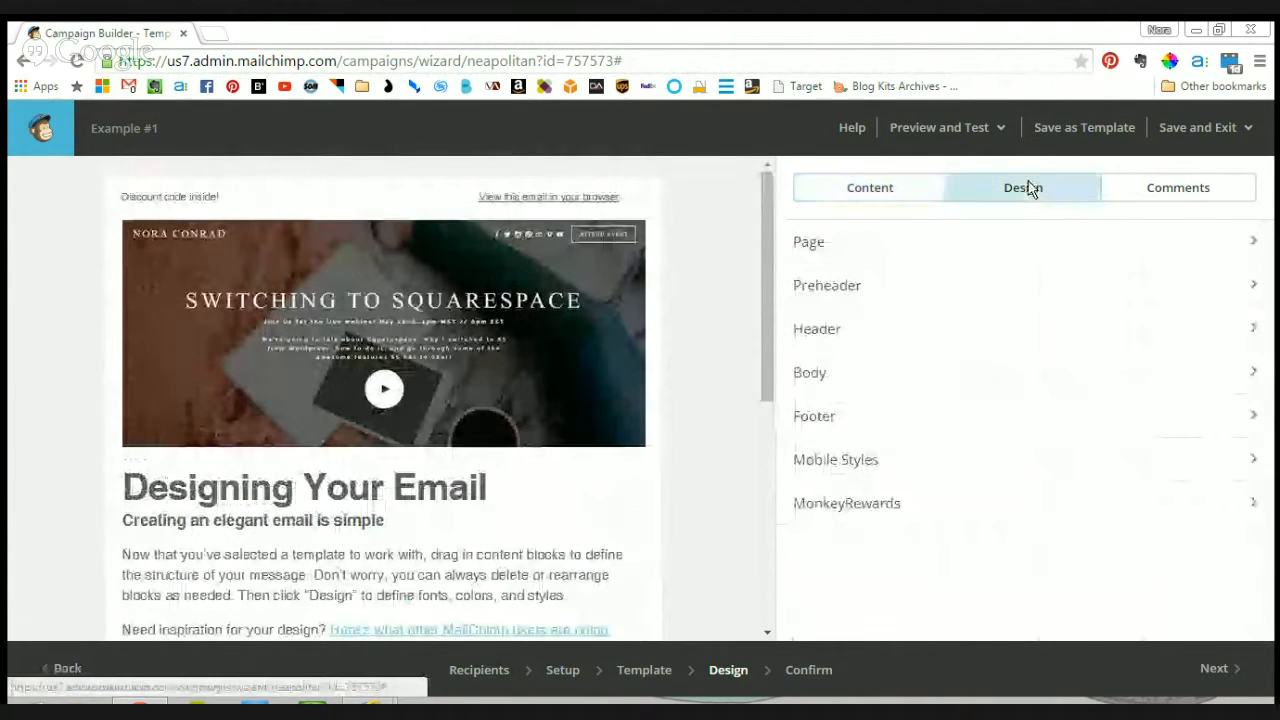
# - Set the background color in the Page design options to dark gray #353535
pyautogui.click(910, 246)
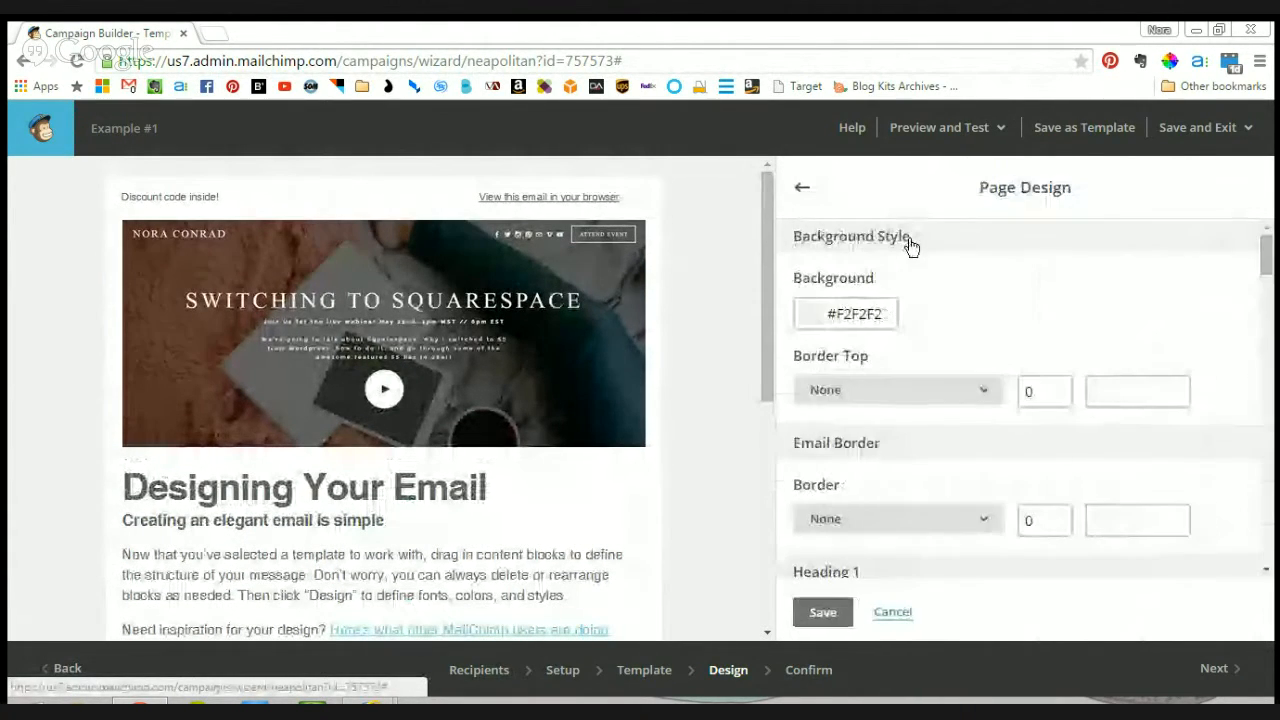
pyautogui.moveTo(549, 248)
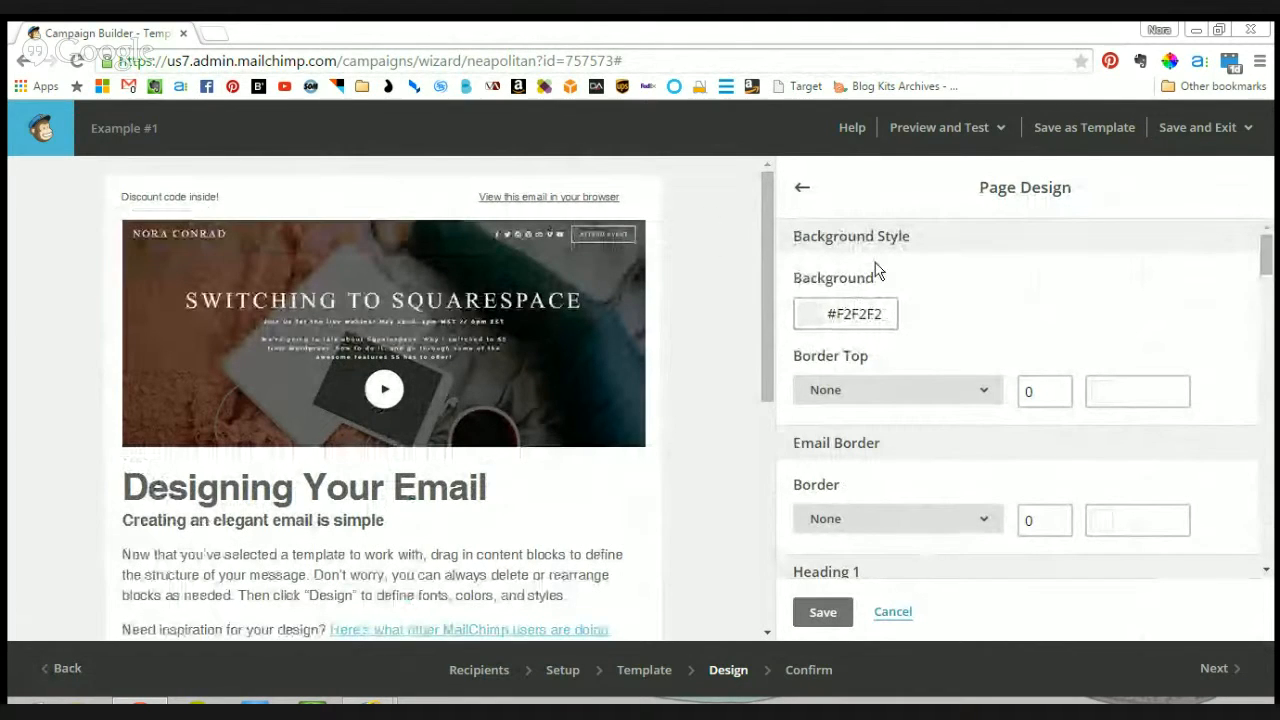
pyautogui.click(846, 313)
pyautogui.click(855, 418)
pyautogui.moveTo(855, 428); pyautogui.dragTo(771, 460)
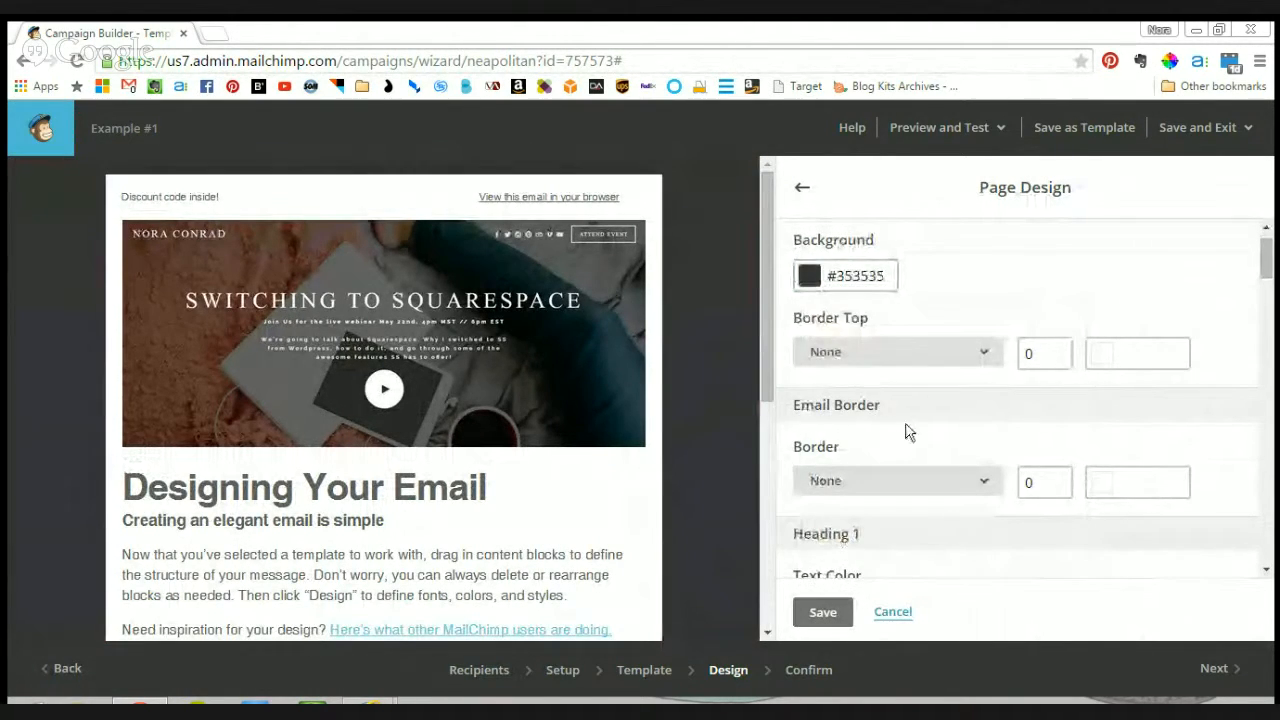
pyautogui.click(880, 358)
pyautogui.click(995, 288)
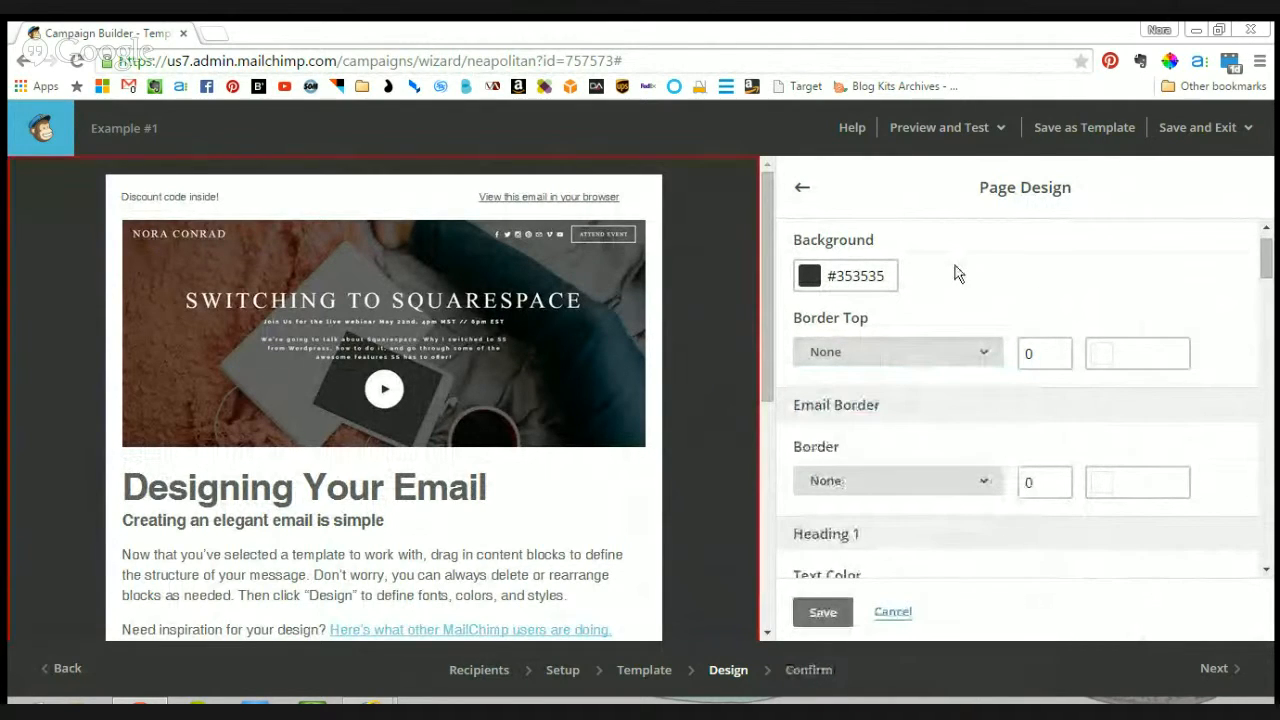
# - Look through the page's heading styles without altering them and save the Page design
pyautogui.scroll(-3, 921, 359)
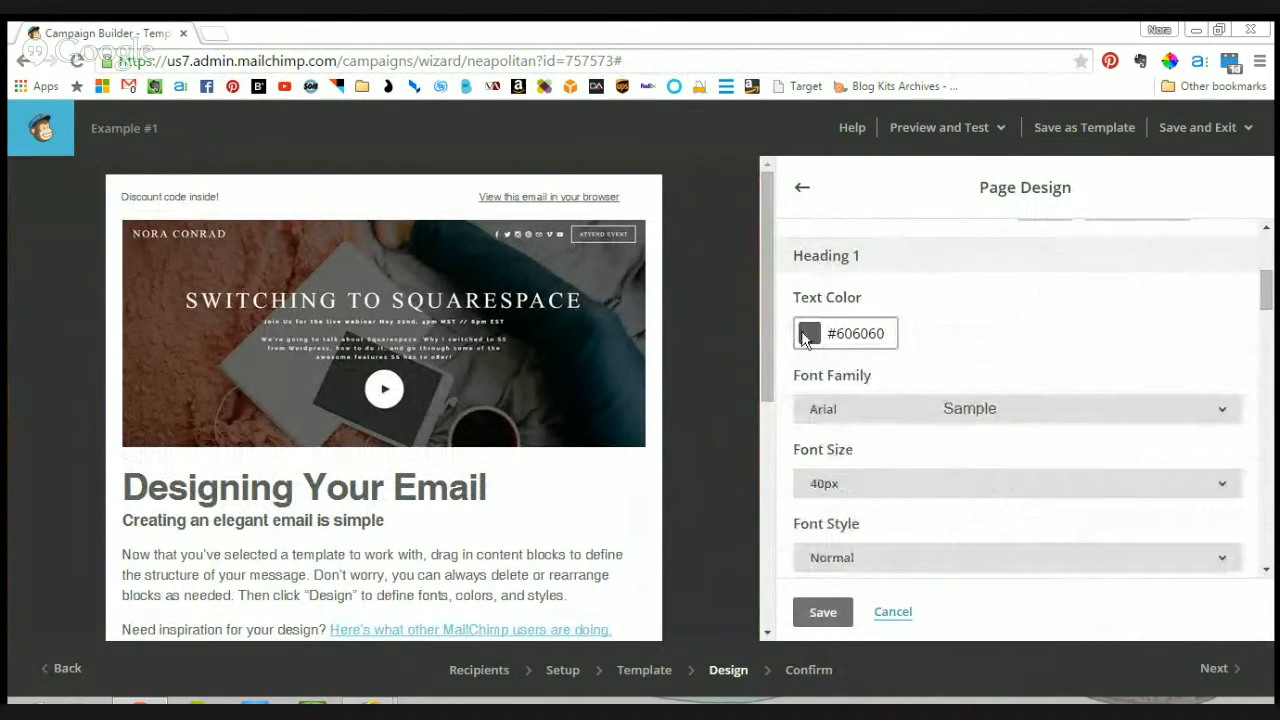
pyautogui.scroll(-2, 935, 340)
pyautogui.scroll(-6, 920, 334)
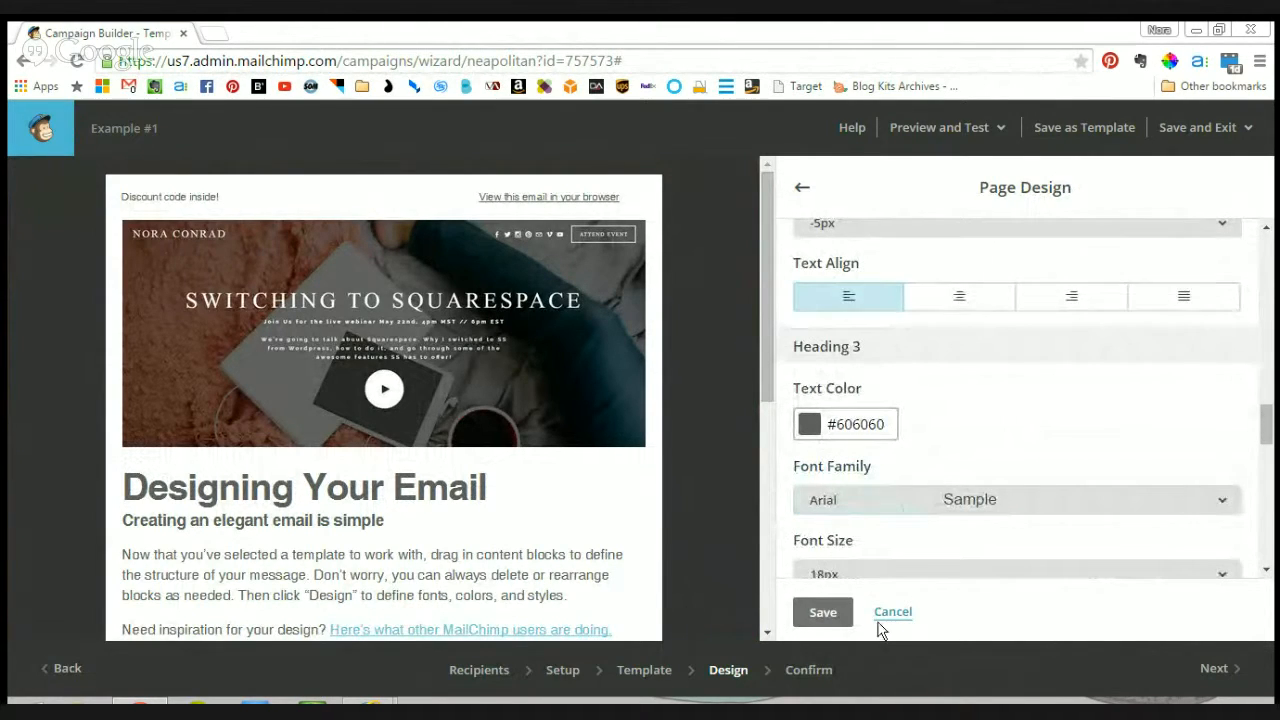
pyautogui.click(824, 612)
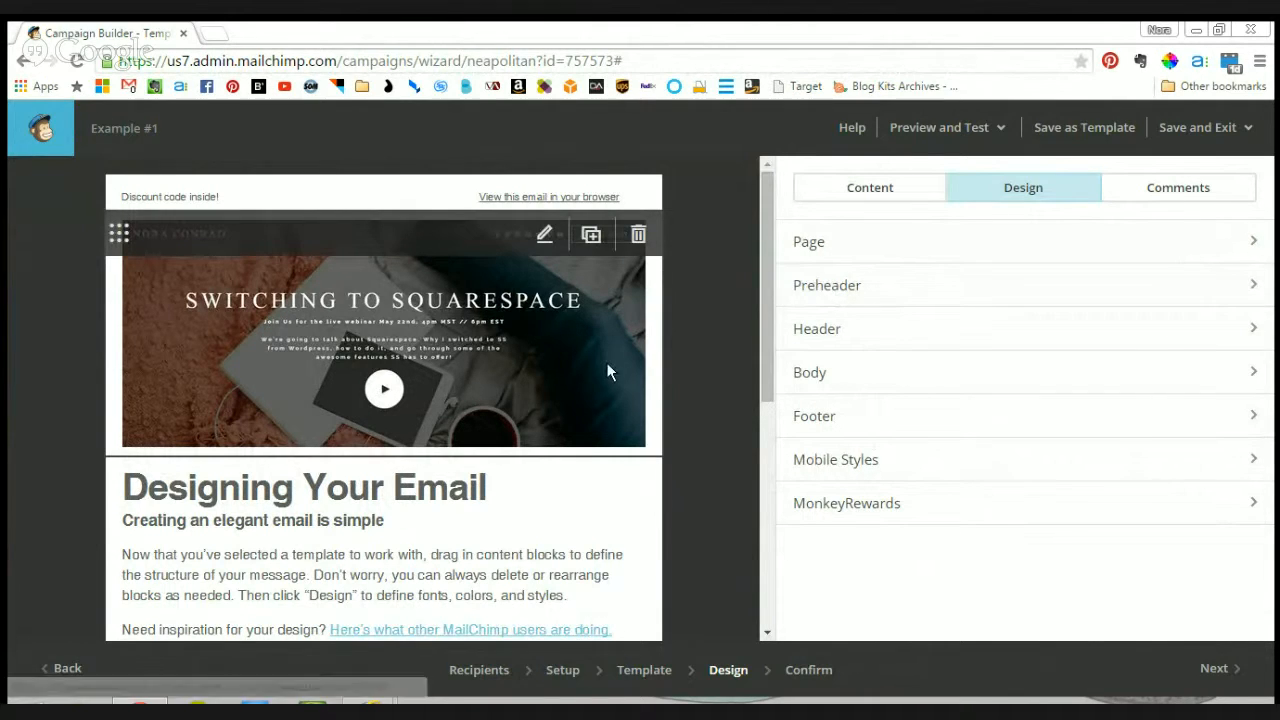
# - Examine the template width, font size and line height options in the Mobile Styles design, and open the campaign's comments
pyautogui.click(864, 467)
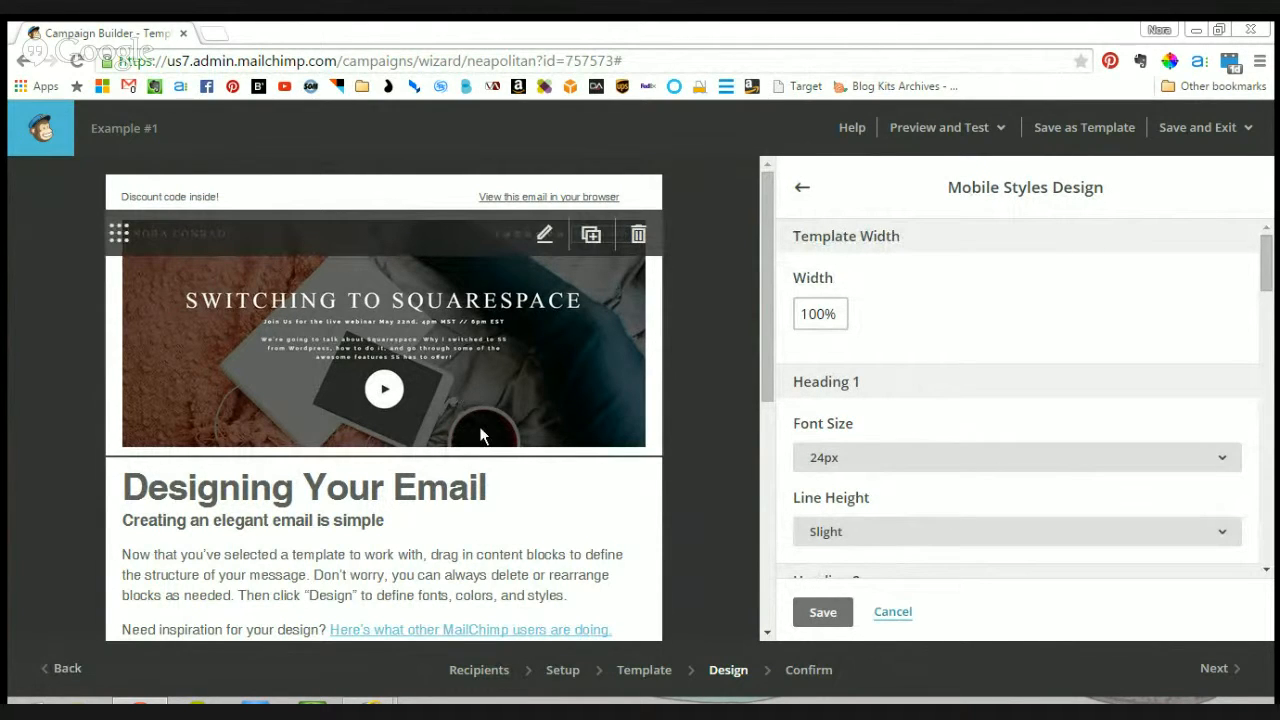
pyautogui.scroll(-2, 1024, 390)
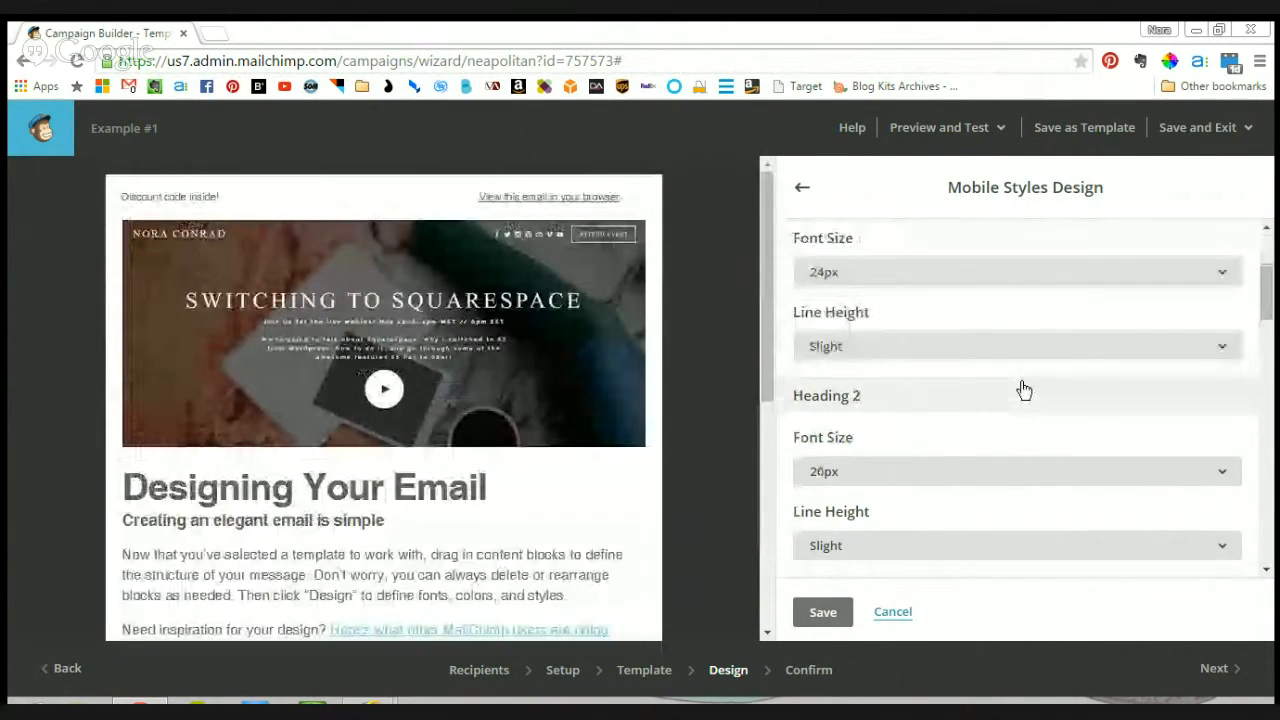
pyautogui.scroll(-1, 1024, 390)
pyautogui.scroll(-4, 828, 460)
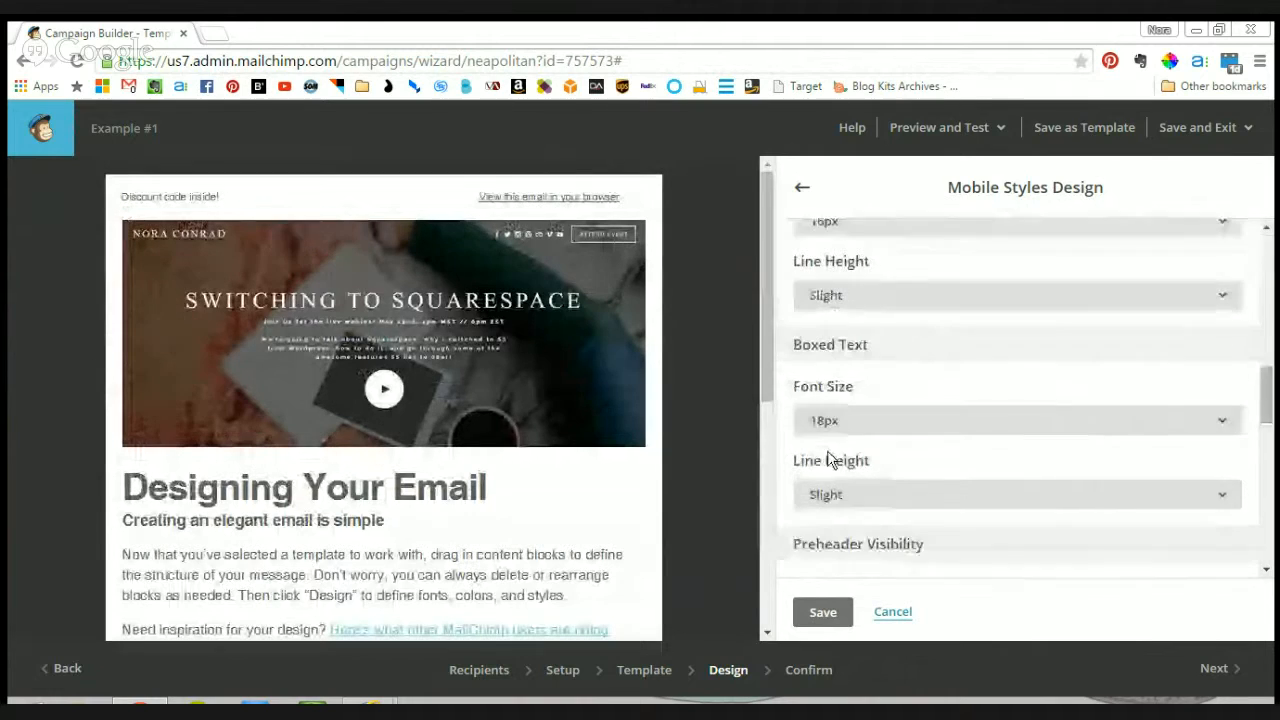
pyautogui.scroll(6, 846, 466)
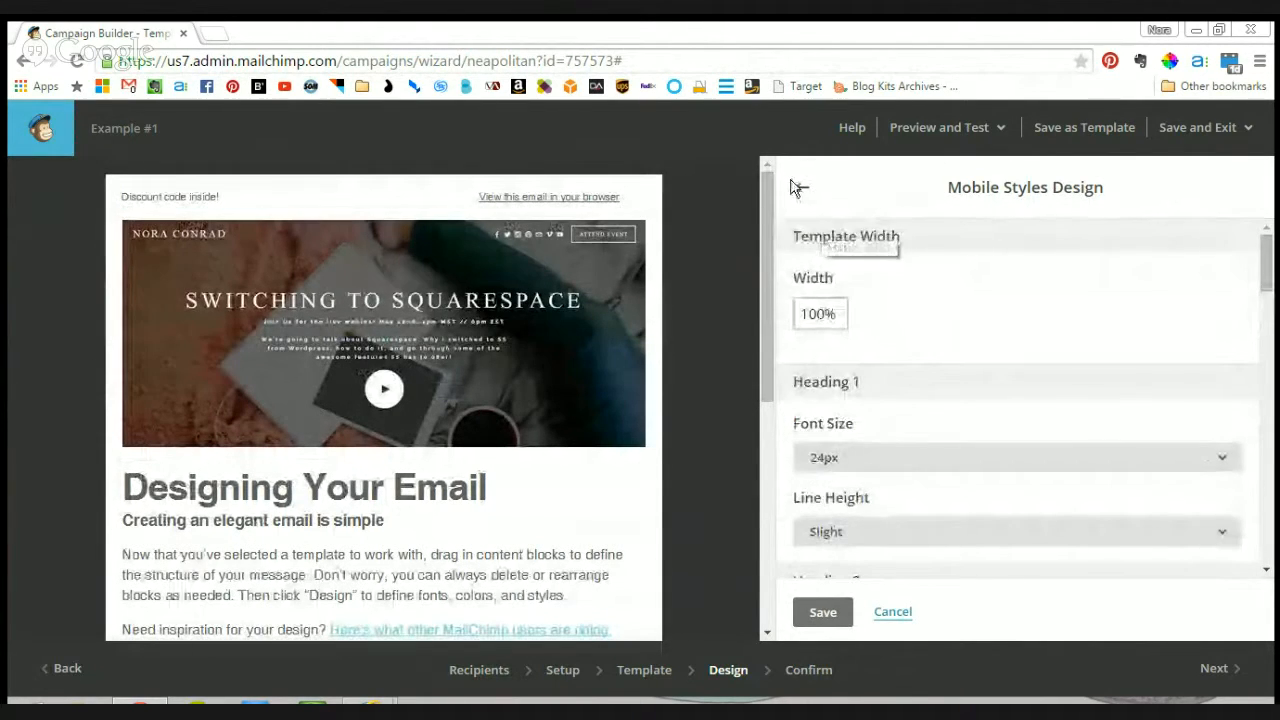
pyautogui.click(797, 187)
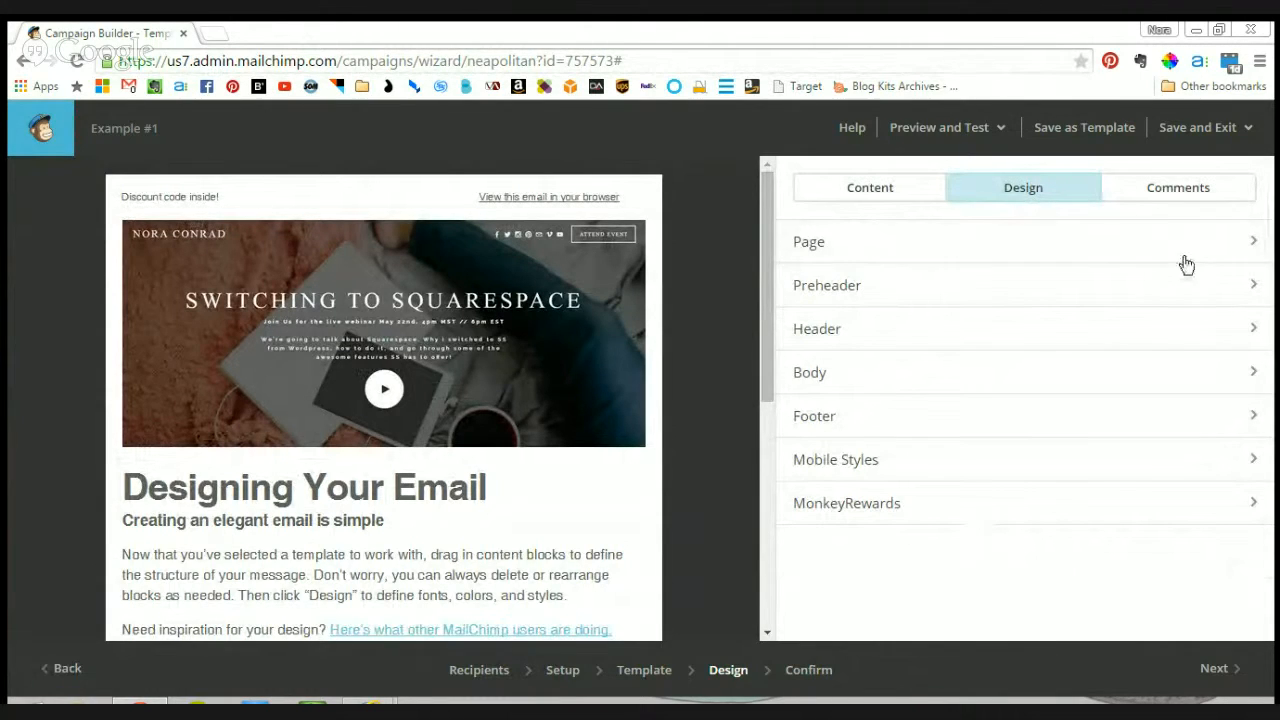
pyautogui.click(1181, 190)
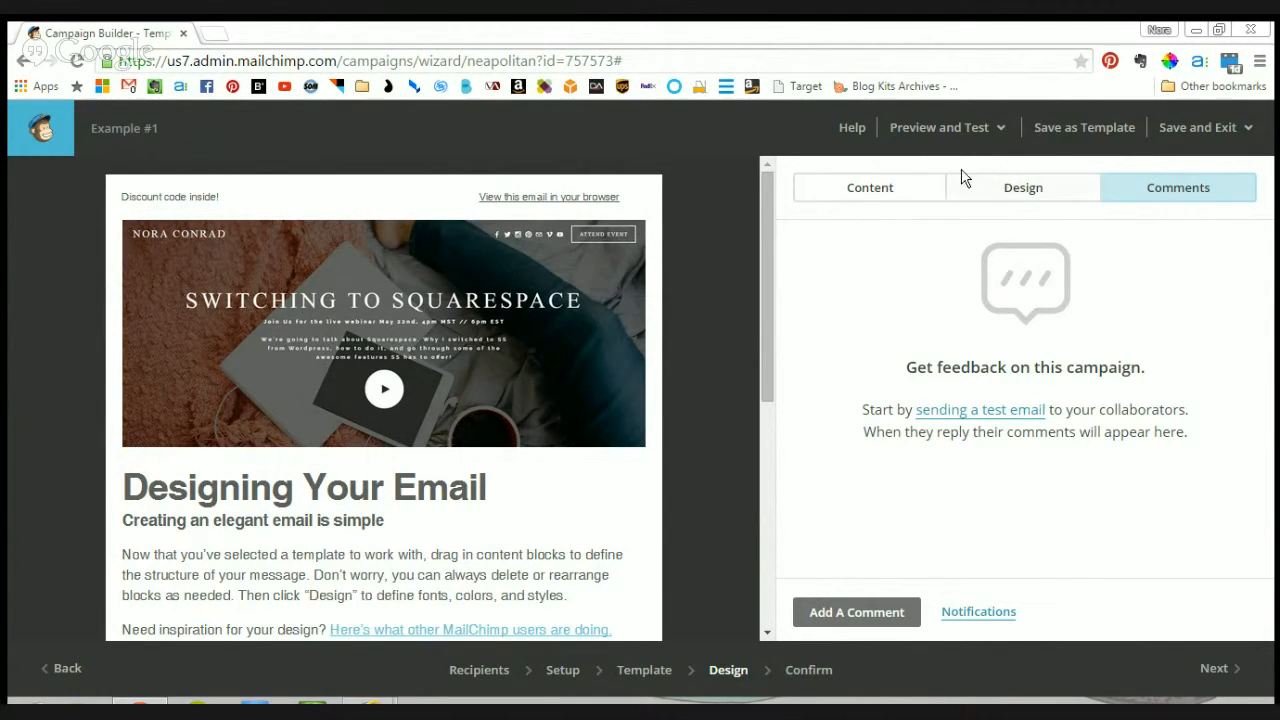
# - Open the Social Cards settings, enable customized social cards to examine the Twitter preview and options, and close without saving
pyautogui.click(918, 137)
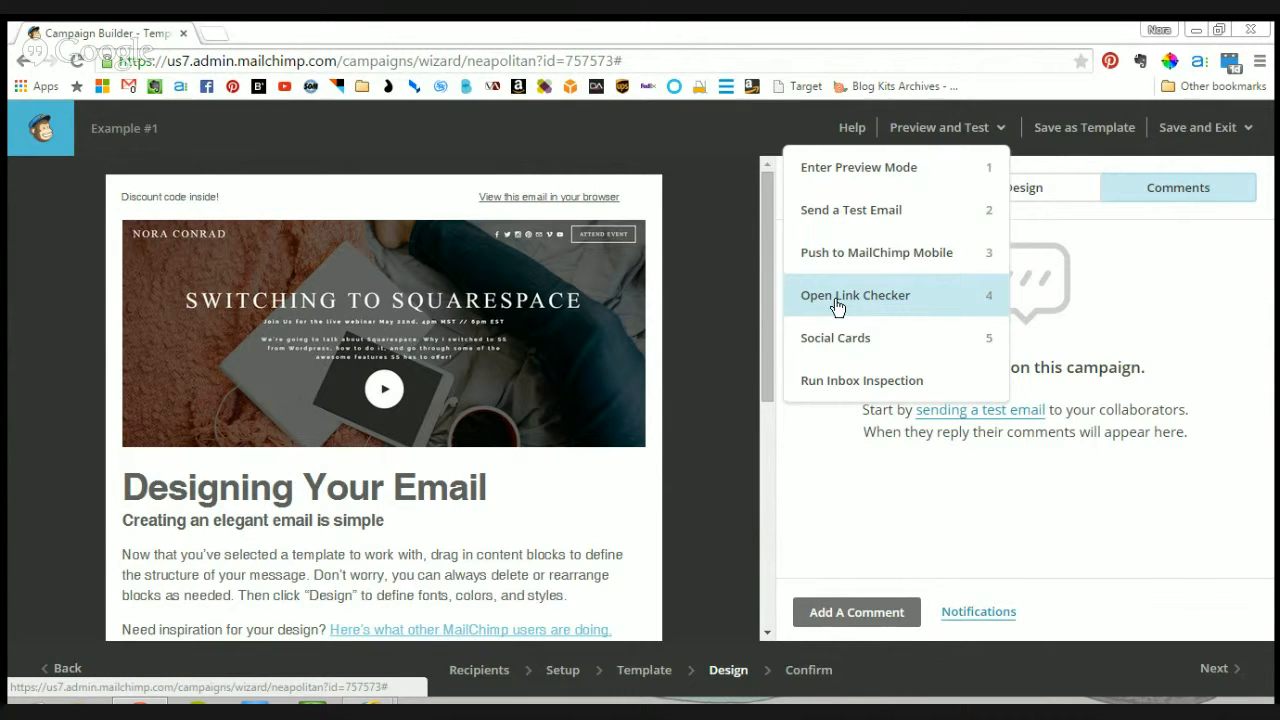
pyautogui.click(932, 341)
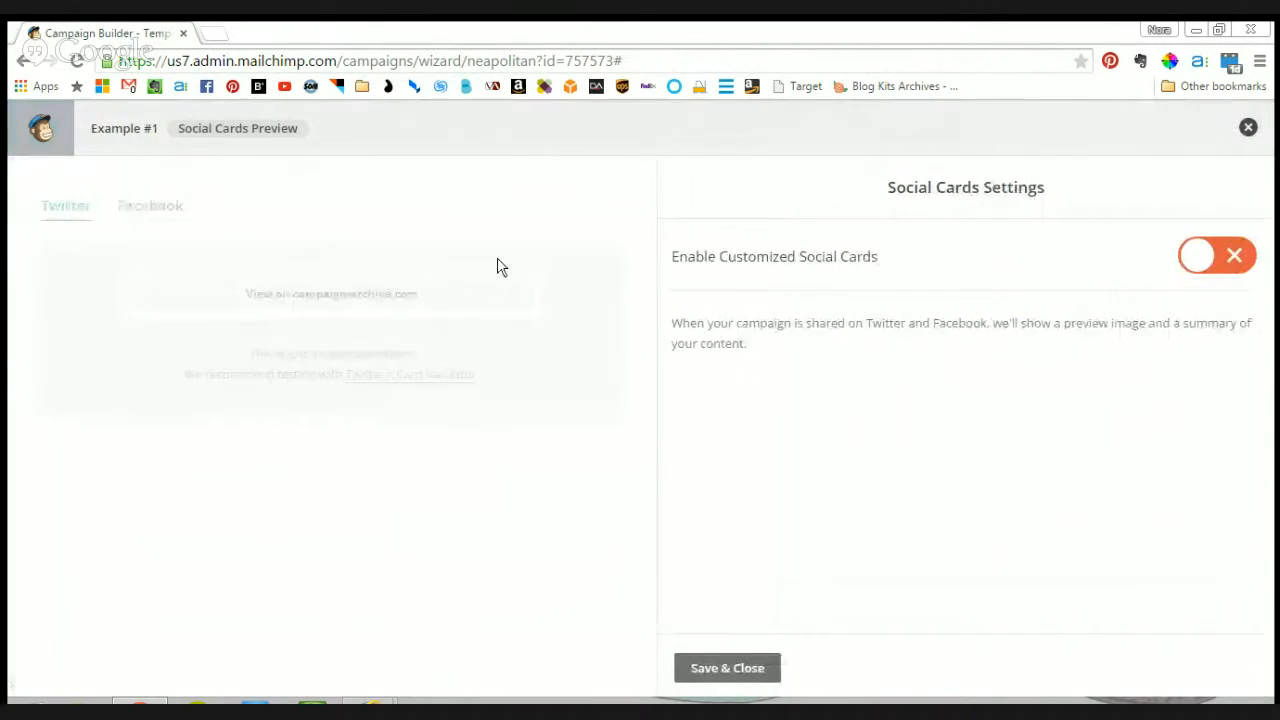
pyautogui.click(1222, 255)
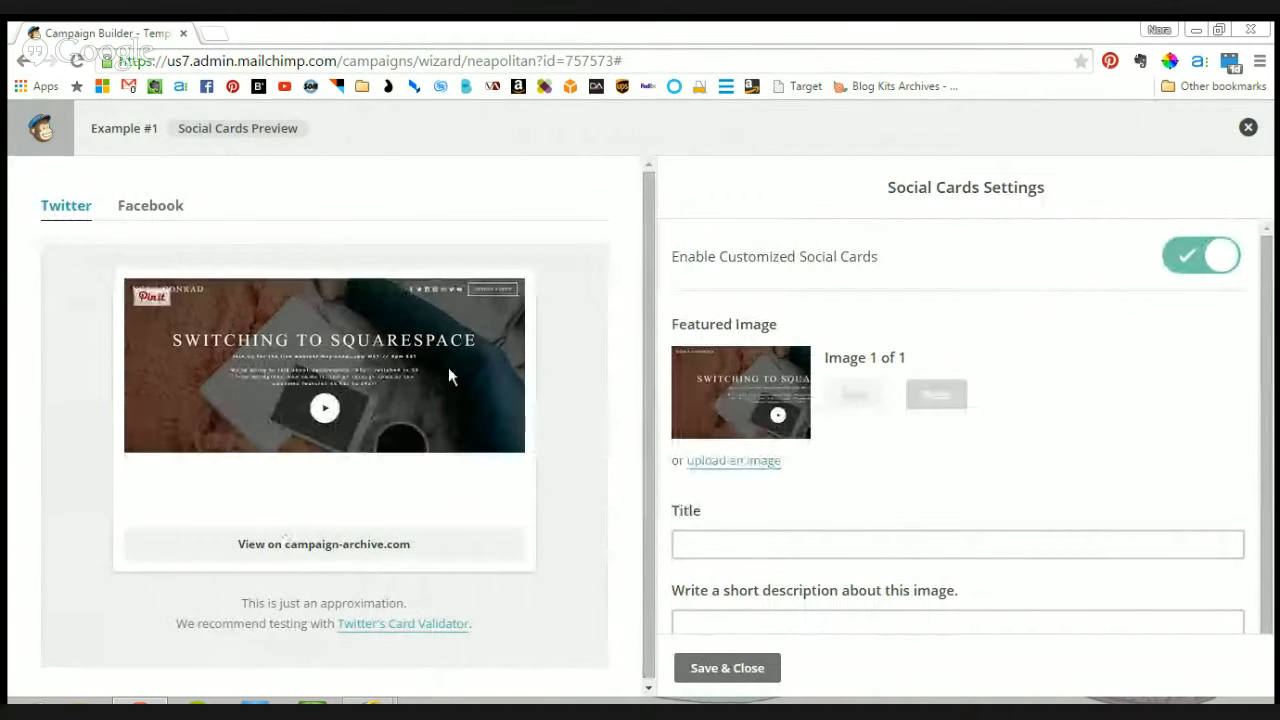
pyautogui.scroll(-1, 906, 414)
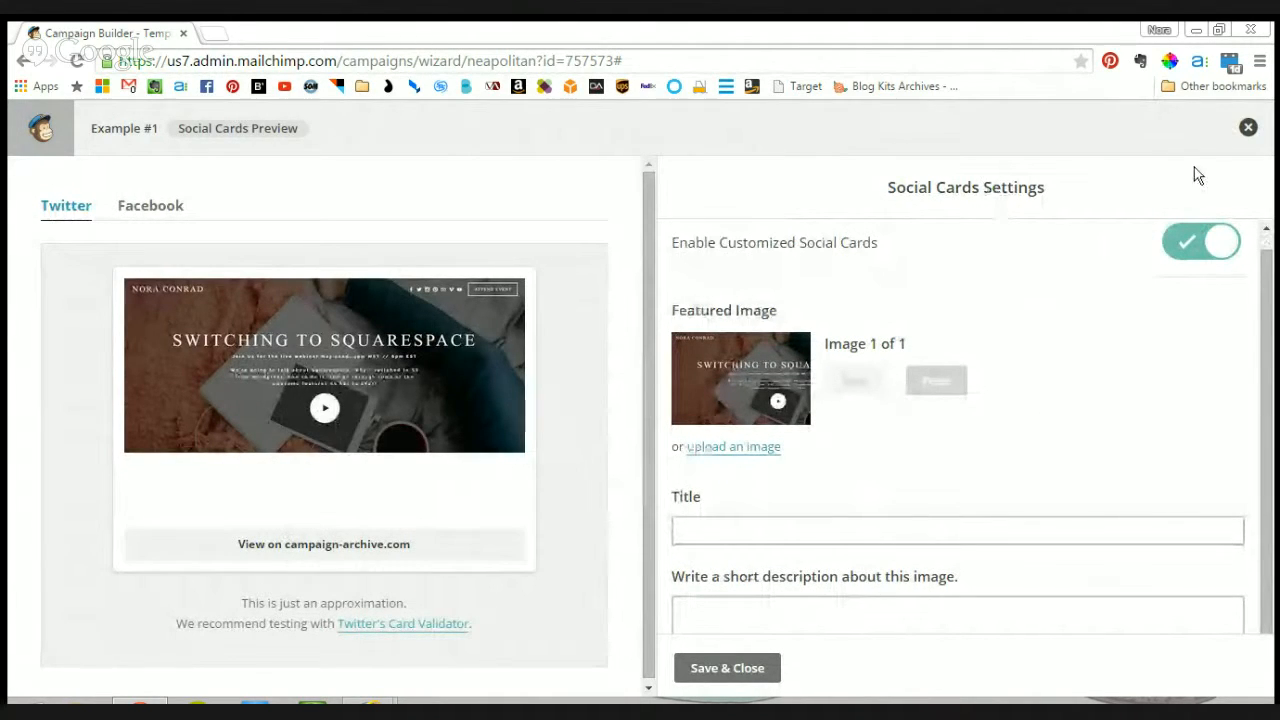
pyautogui.click(1248, 128)
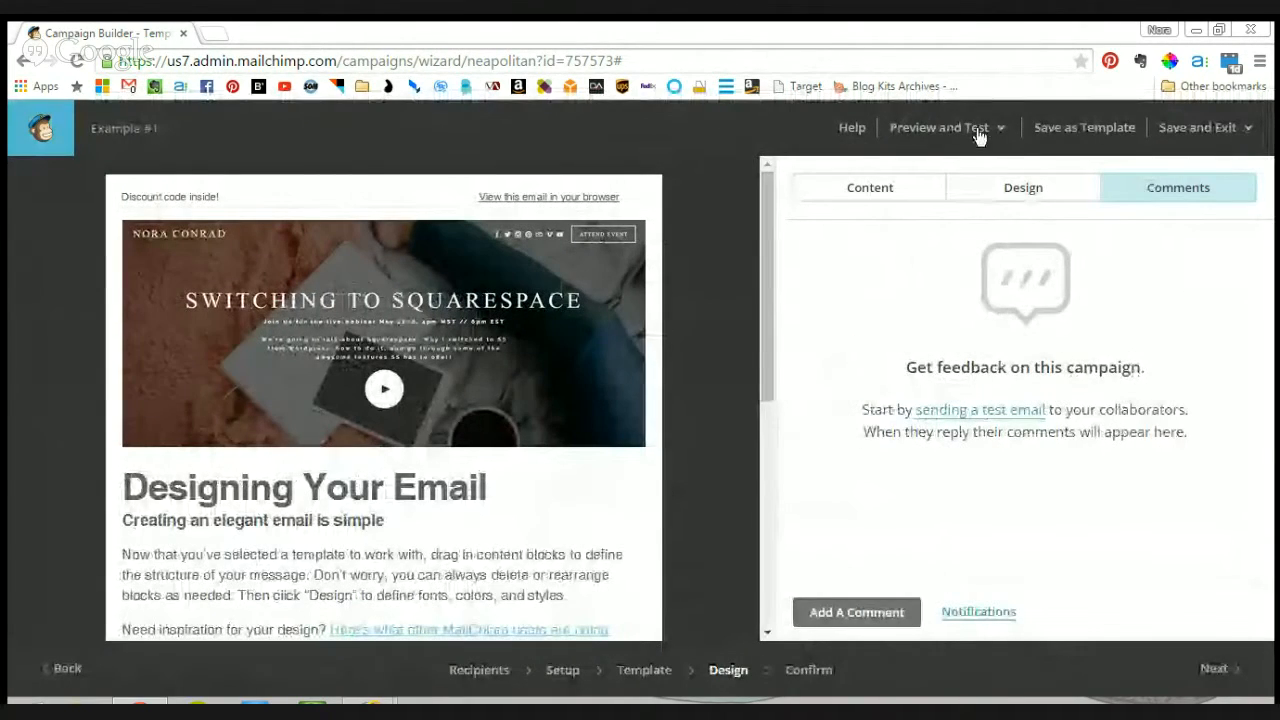
# - View the email in preview mode, comparing the desktop and mobile versions, and exit the preview
pyautogui.click(980, 130)
pyautogui.click(918, 172)
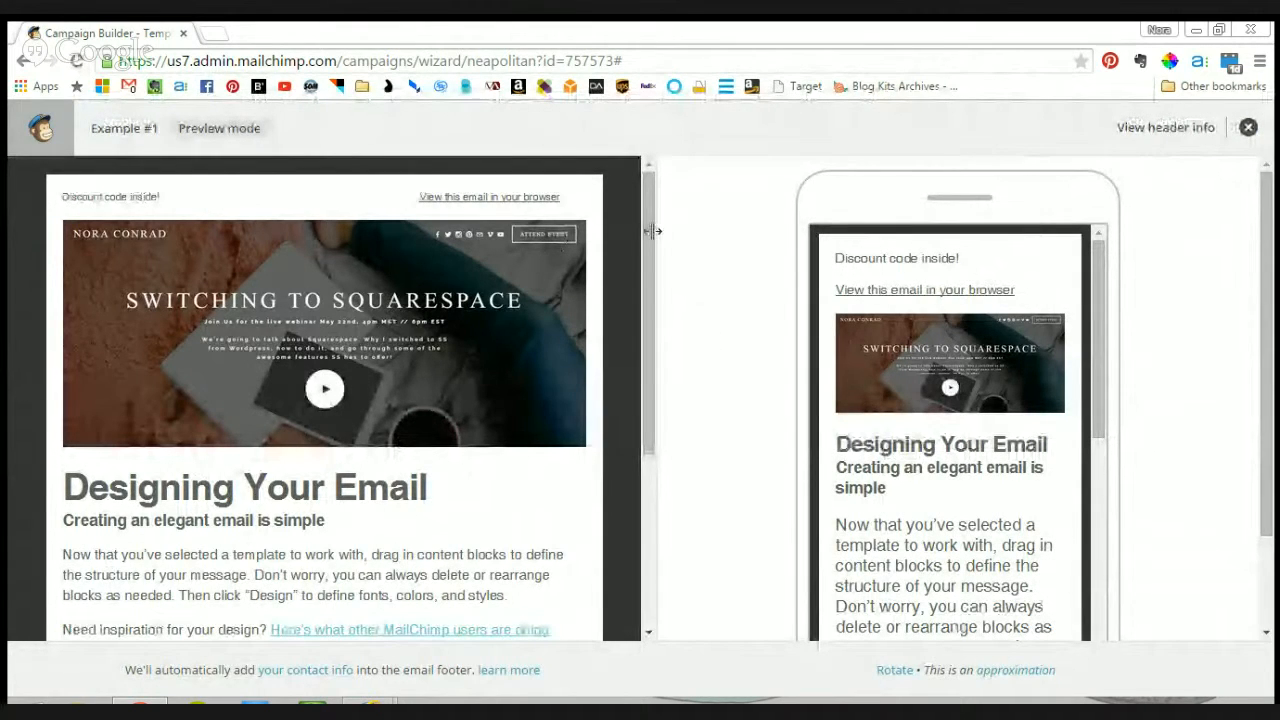
pyautogui.moveTo(652, 231); pyautogui.dragTo(597, 157)
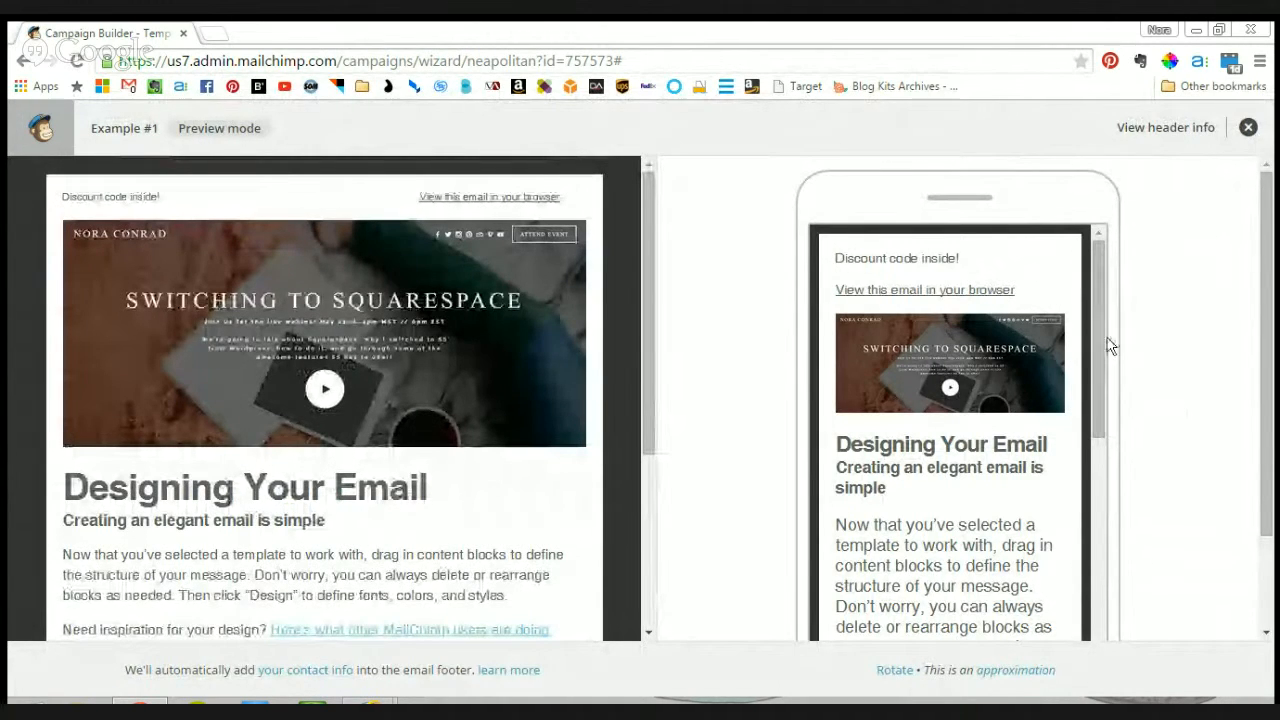
pyautogui.moveTo(1094, 440); pyautogui.dragTo(1098, 250)
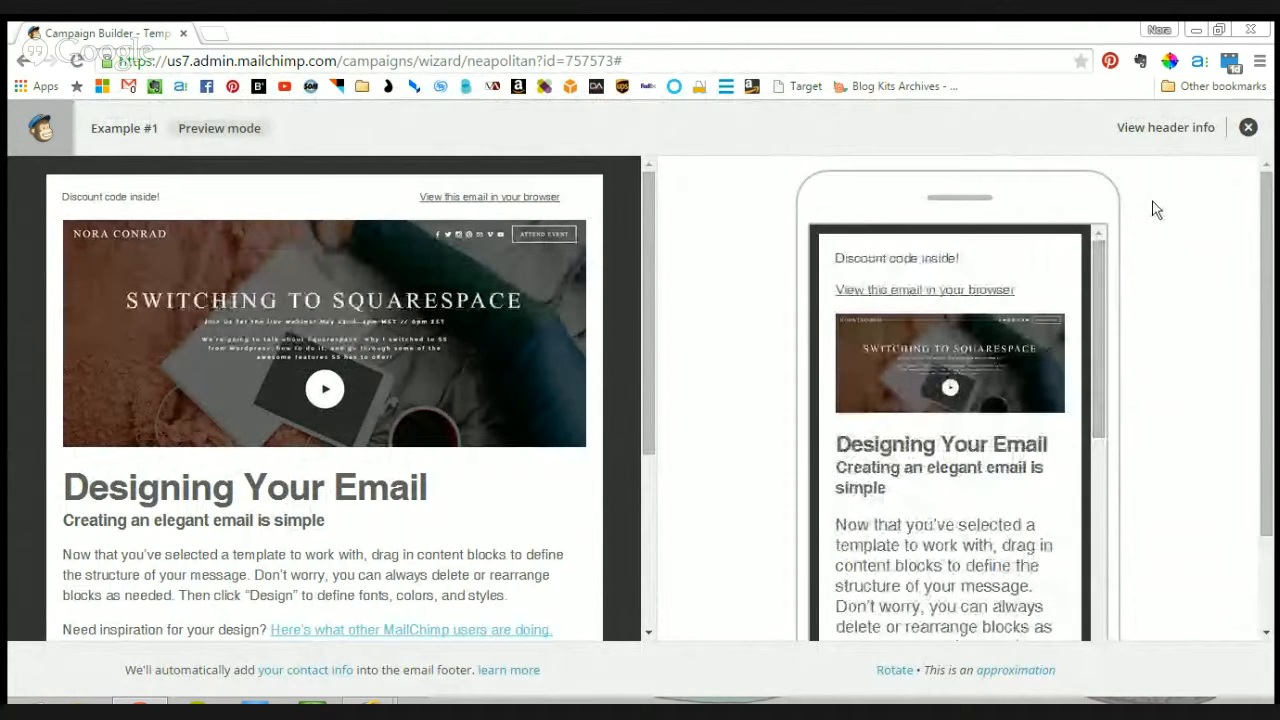
pyautogui.click(1247, 128)
# - Check the available preview and test options, and look over the email from its header image to the social links
pyautogui.click(968, 130)
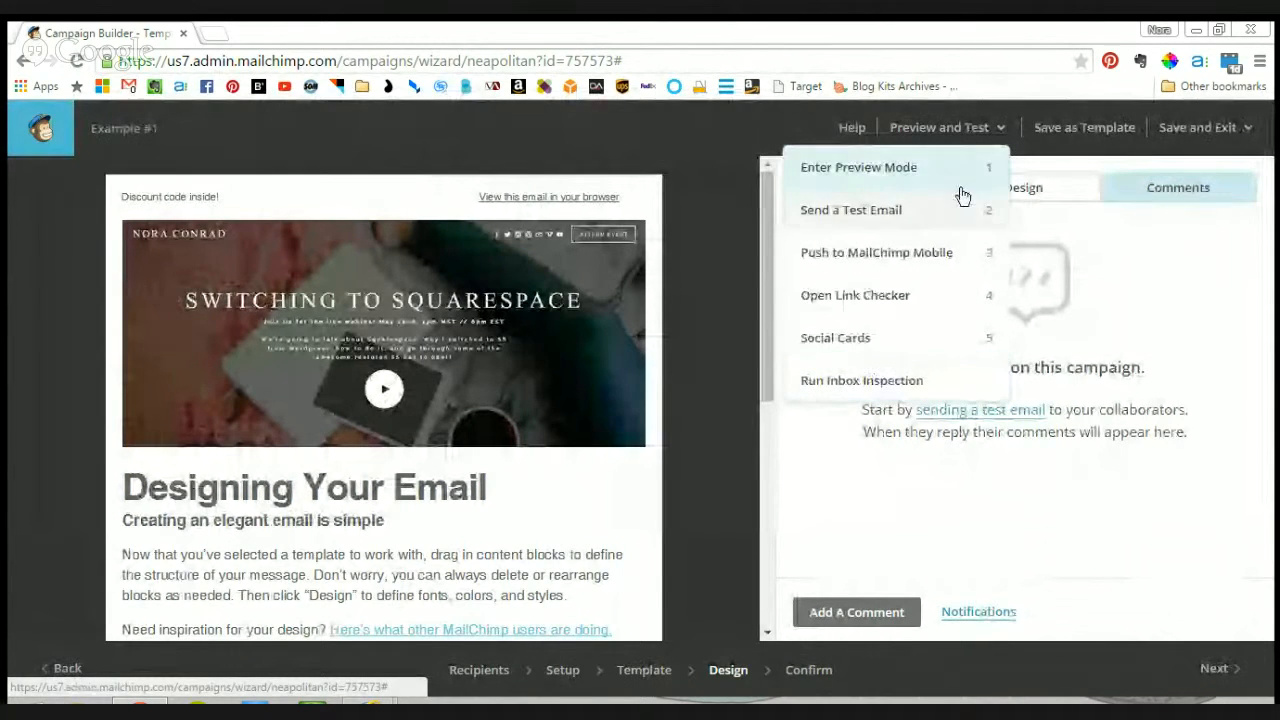
pyautogui.click(643, 118)
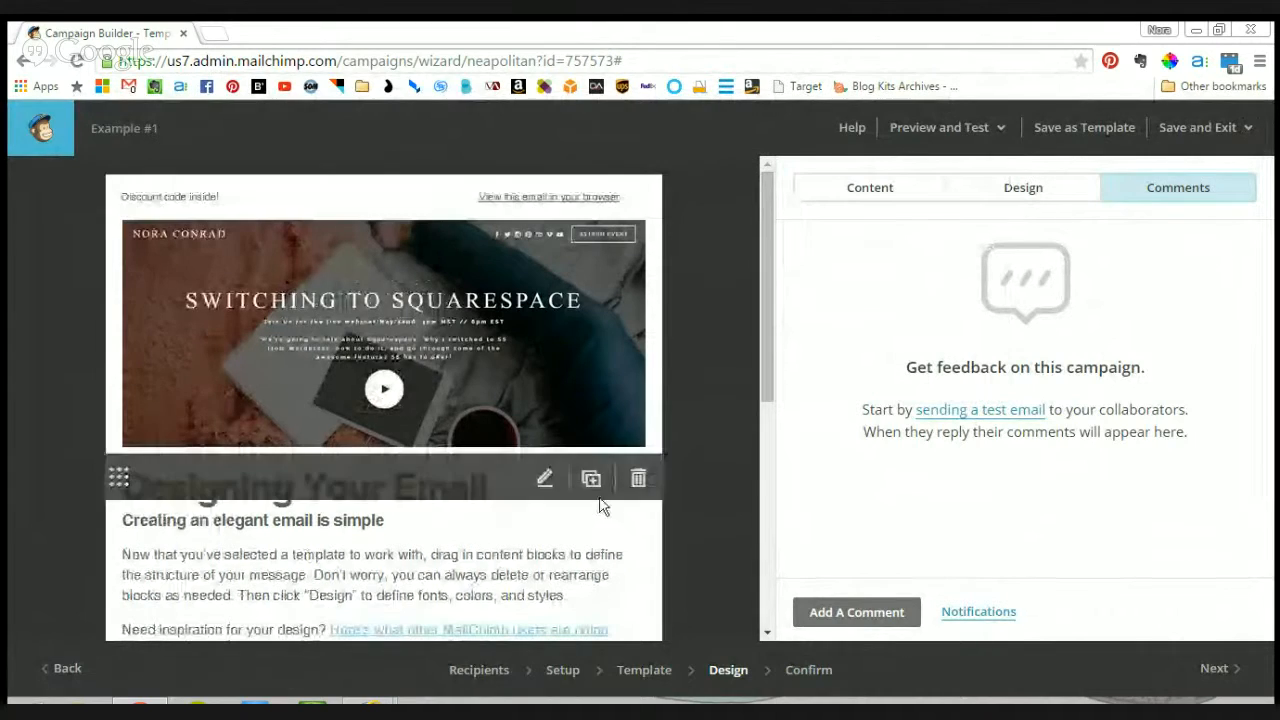
pyautogui.scroll(-2, 700, 250)
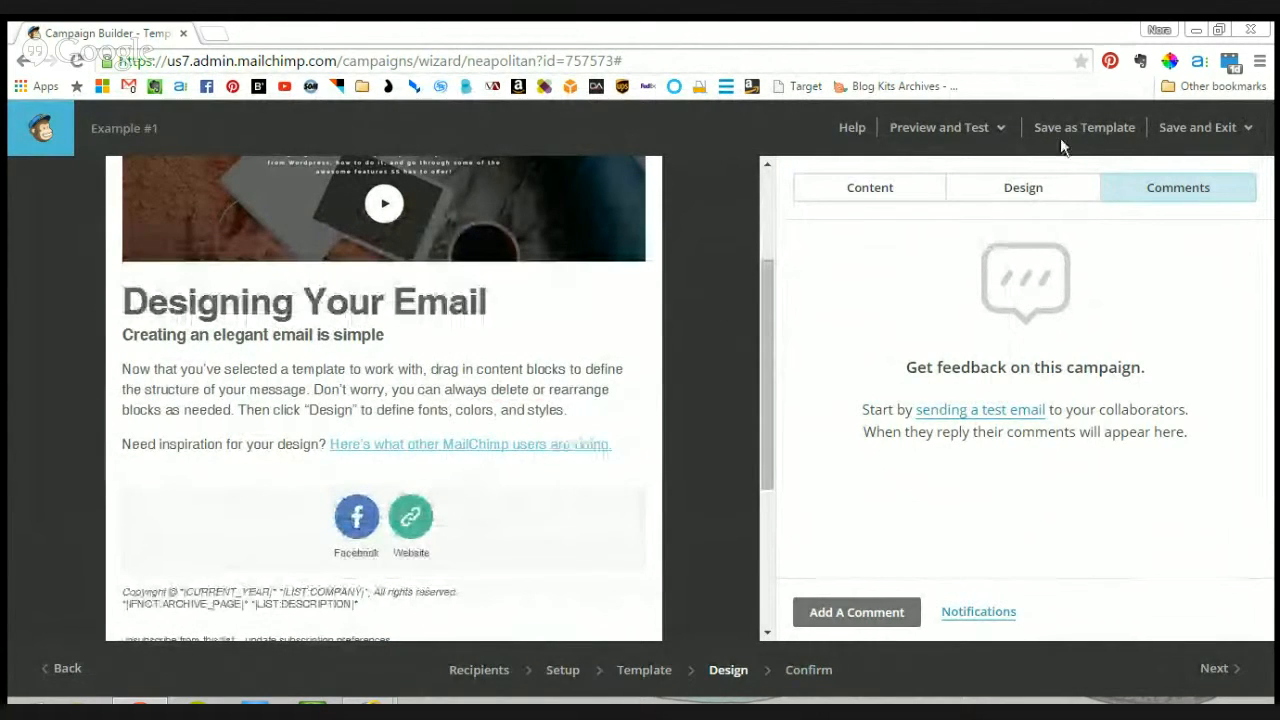
pyautogui.scroll(2, 729, 386)
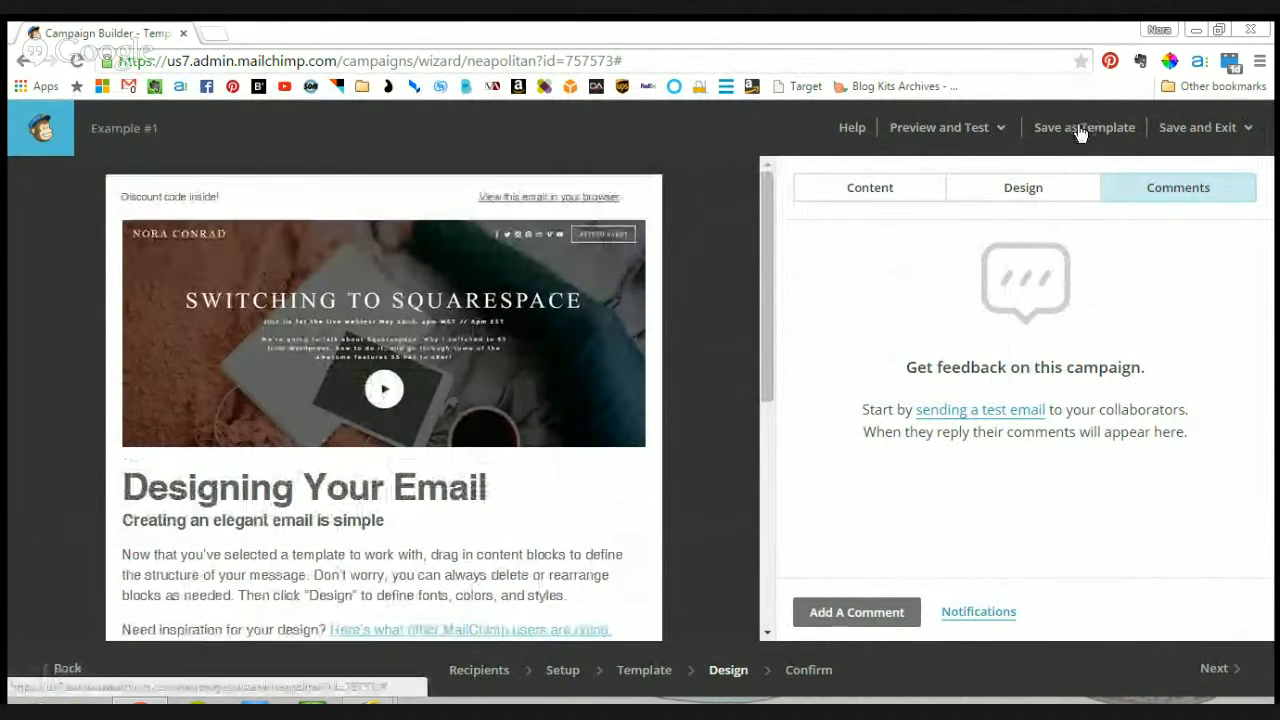
# - Look through the saved templates in the Template stage and return to the Design stage without changing the template
pyautogui.click(645, 670)
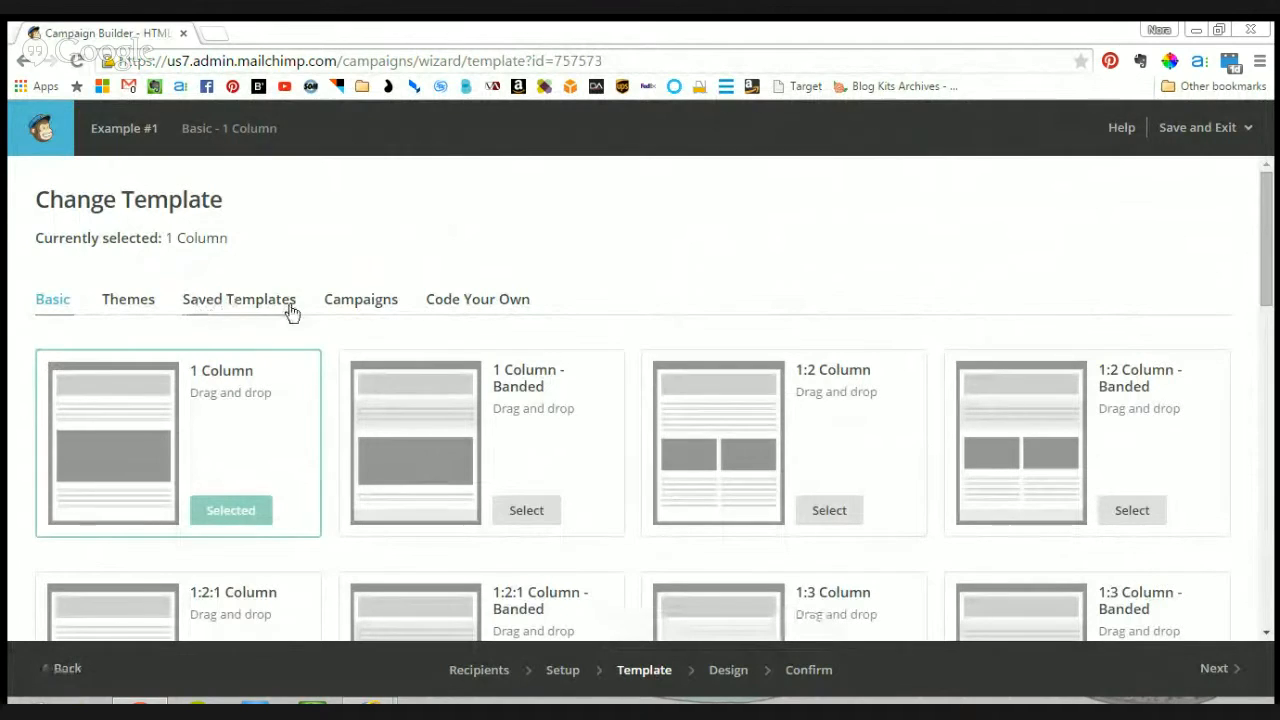
pyautogui.click(220, 306)
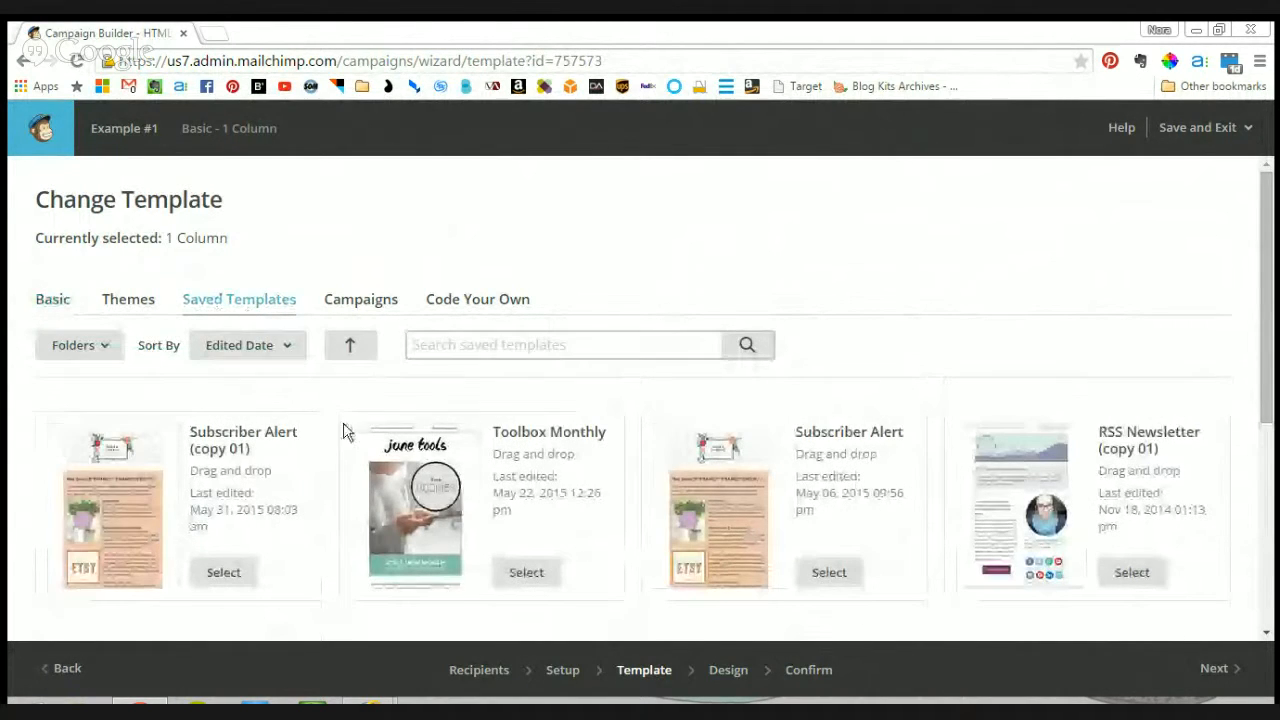
pyautogui.scroll(-2, 305, 459)
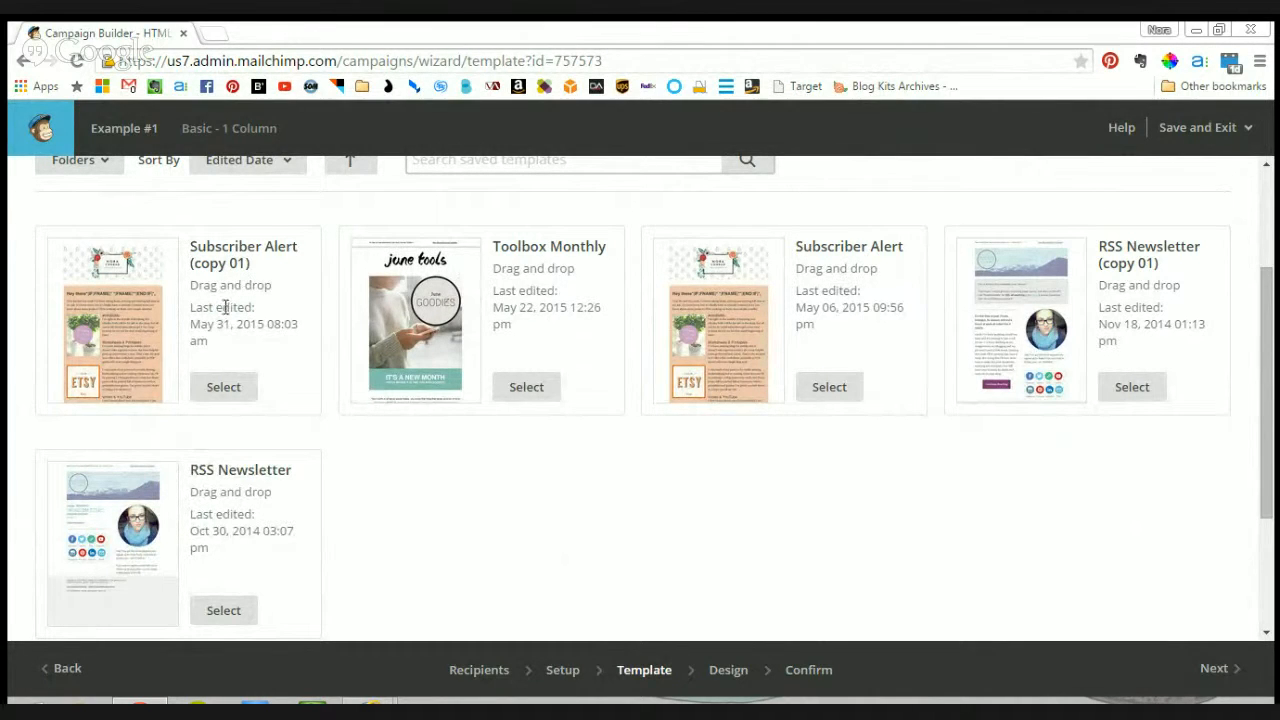
pyautogui.scroll(2, 504, 440)
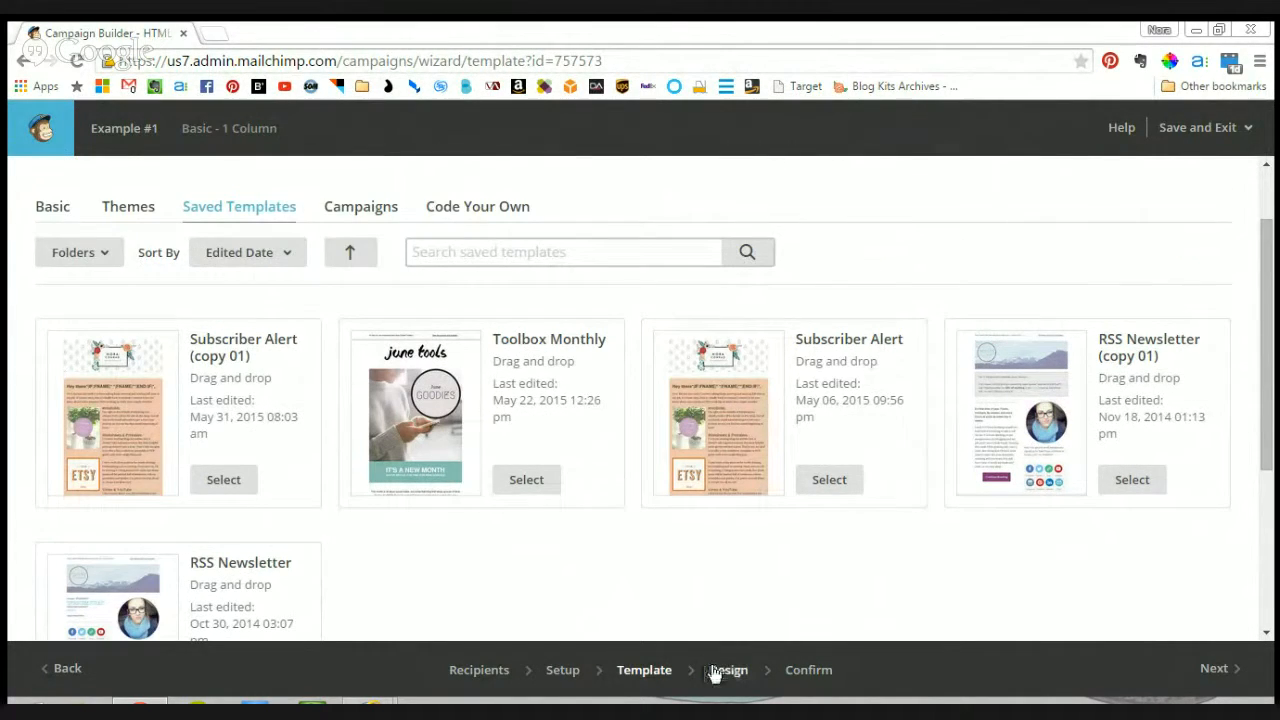
pyautogui.click(740, 670)
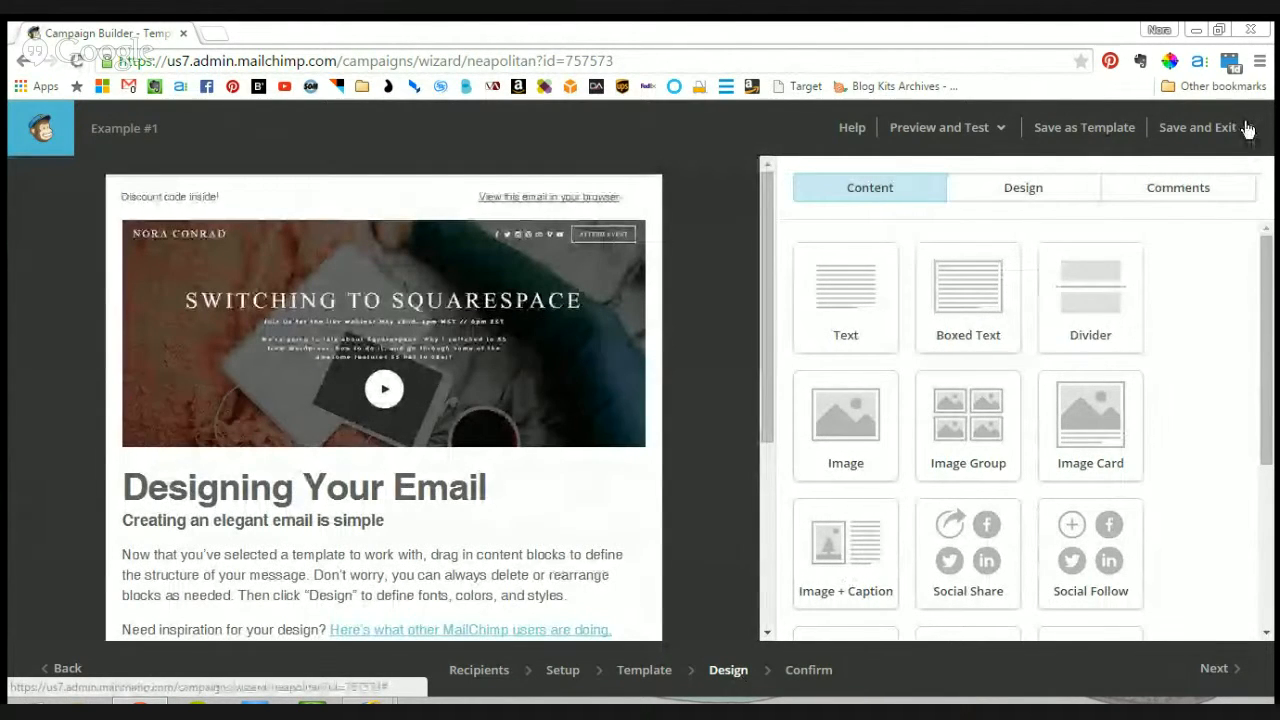
# - Check the Save and Exit options, proceed to the Confirm stage, and review the campaign's pre-send checklist
pyautogui.moveTo(1247, 130)
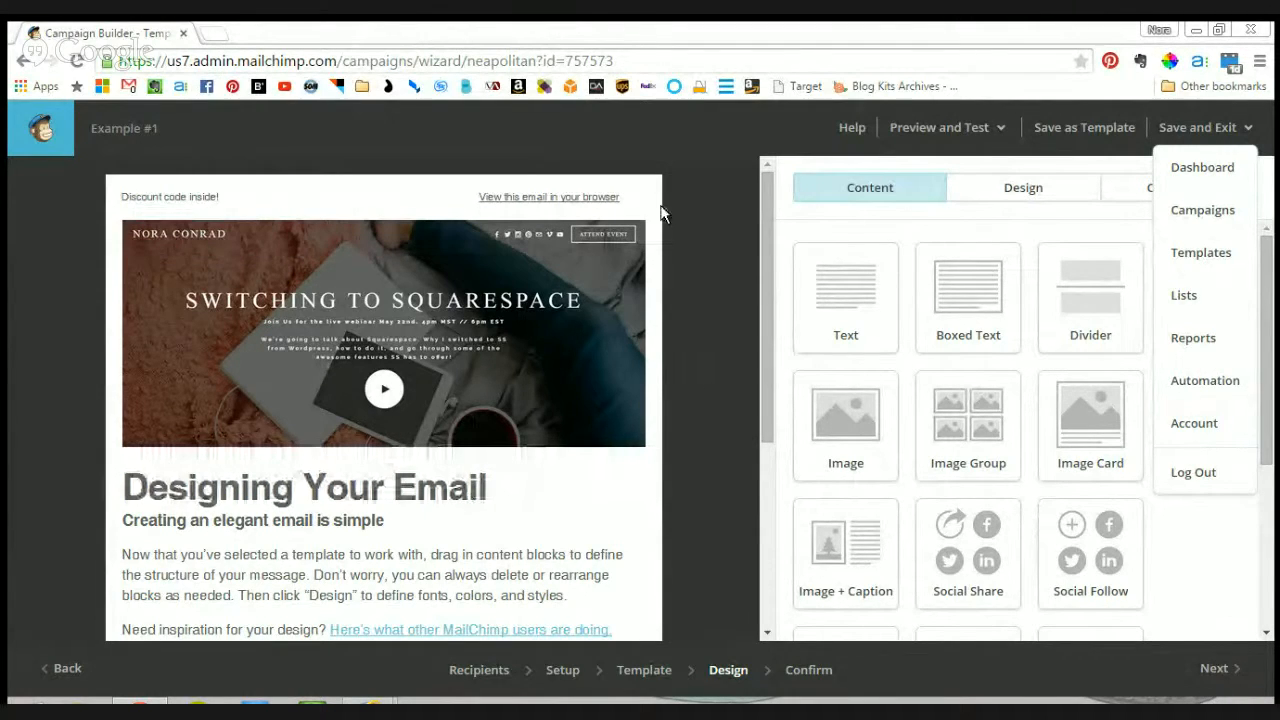
pyautogui.click(1220, 678)
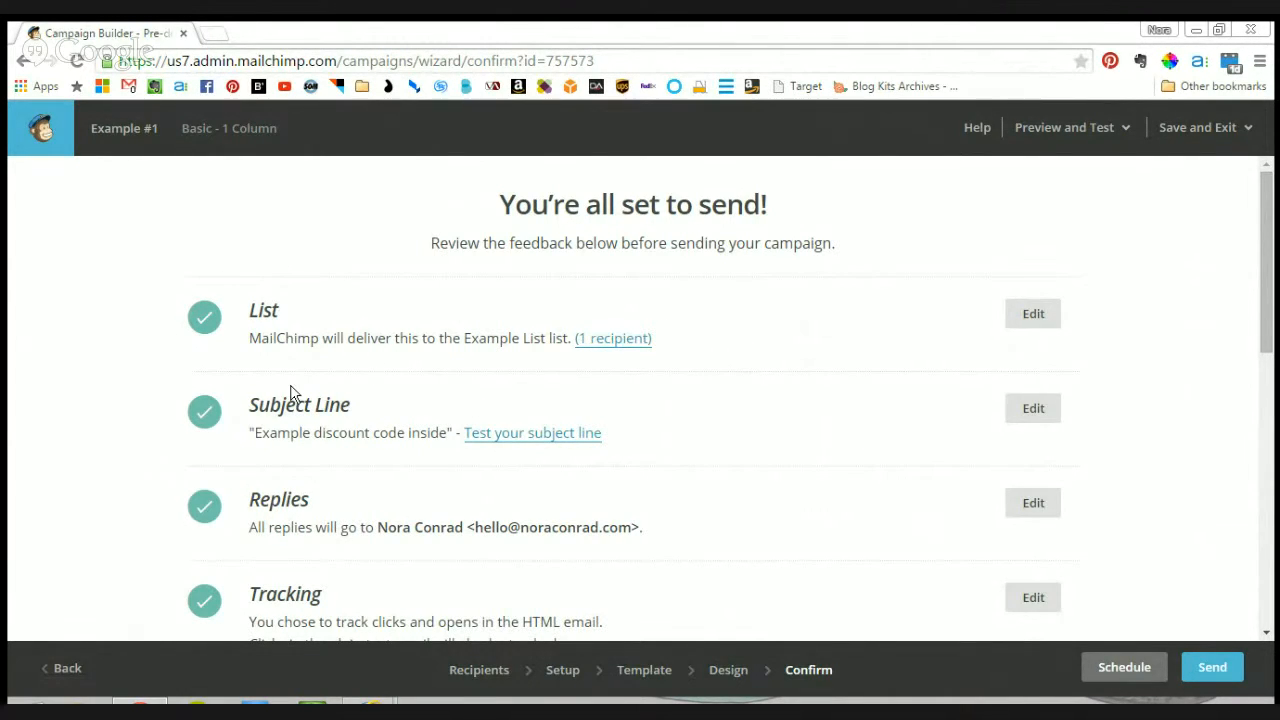
pyautogui.scroll(-2, 528, 440)
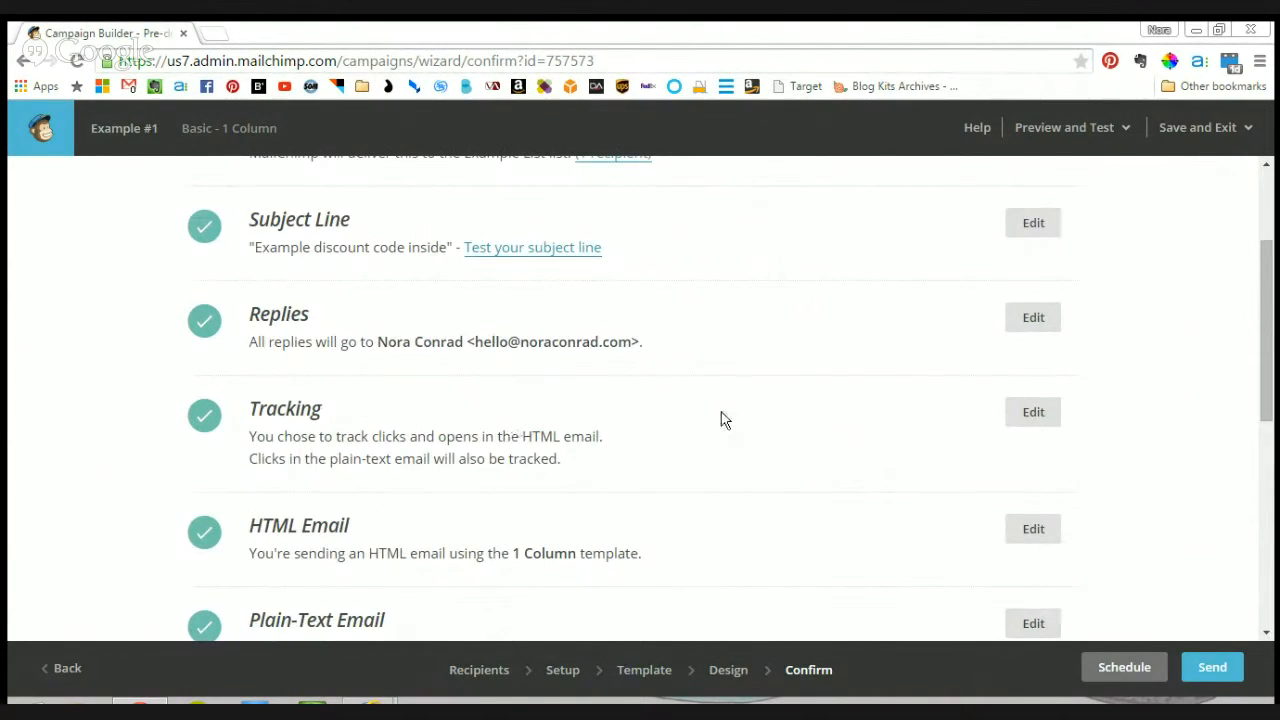
pyautogui.scroll(-2, 491, 420)
pyautogui.scroll(3, 349, 429)
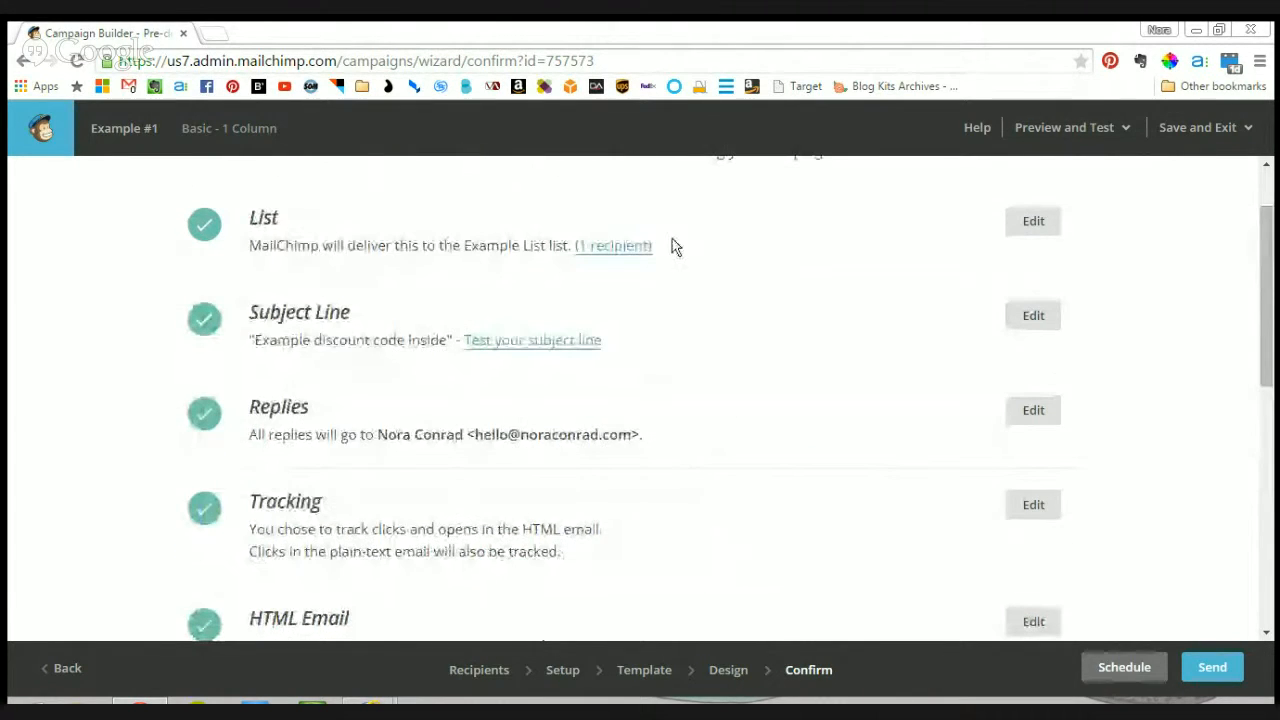
pyautogui.scroll(-4, 289, 486)
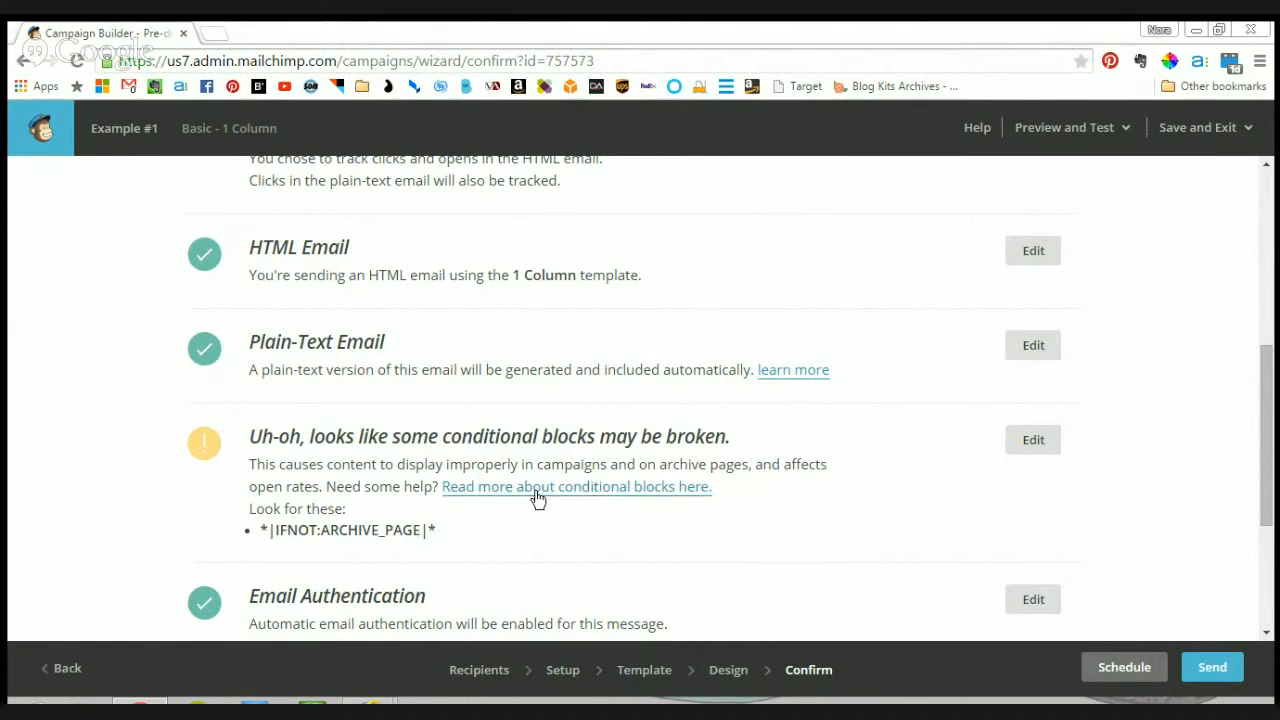
# - Review the conditional blocks and Social Cards warnings in the pre-send checklist
pyautogui.moveTo(546, 464); pyautogui.dragTo(750, 464)
pyautogui.click(812, 462)
pyautogui.scroll(-3, 566, 386)
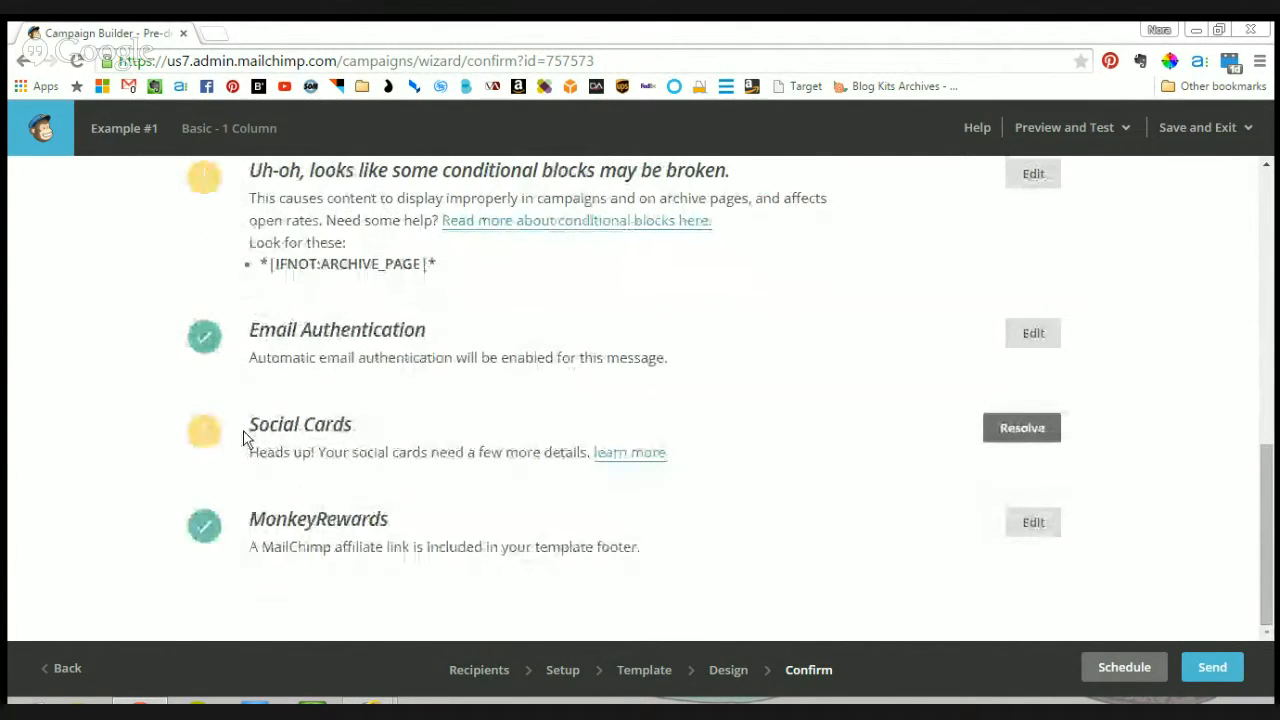
pyautogui.moveTo(247, 430); pyautogui.dragTo(674, 430)
pyautogui.click(678, 430)
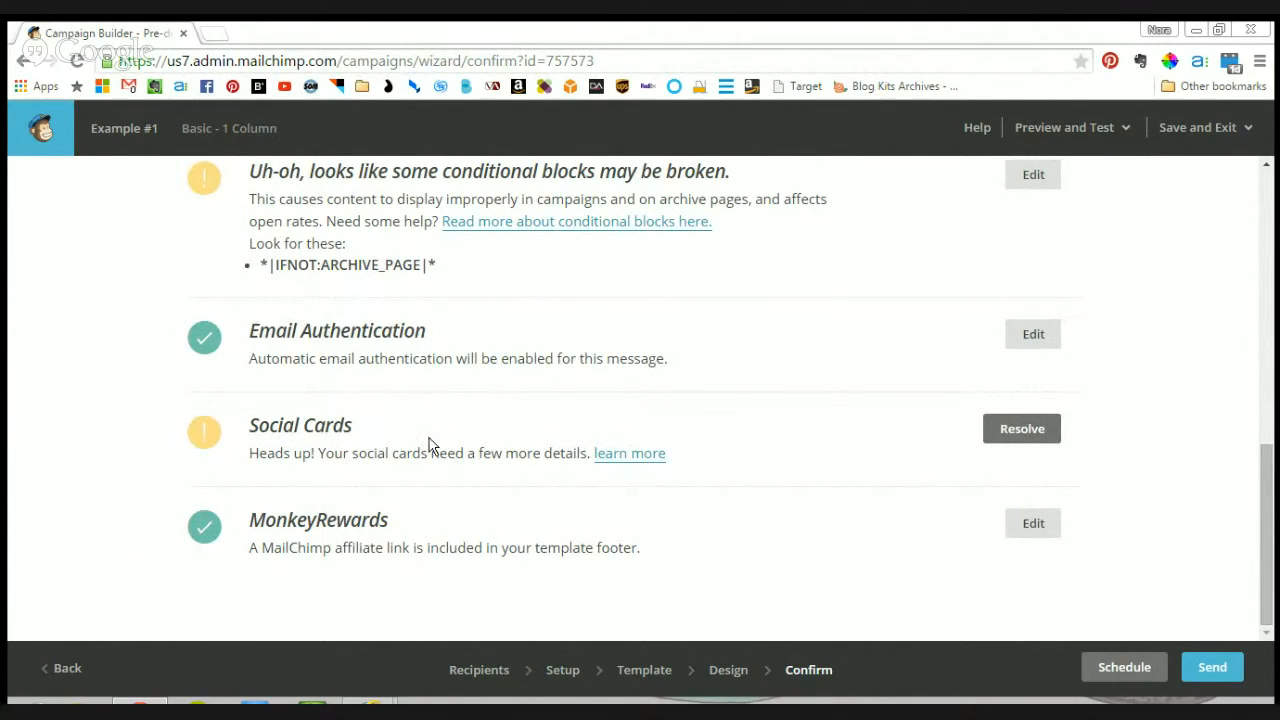
# - Open the Social Cards settings to resolve the warning and compare the Twitter and Facebook card previews
pyautogui.click(1034, 443)
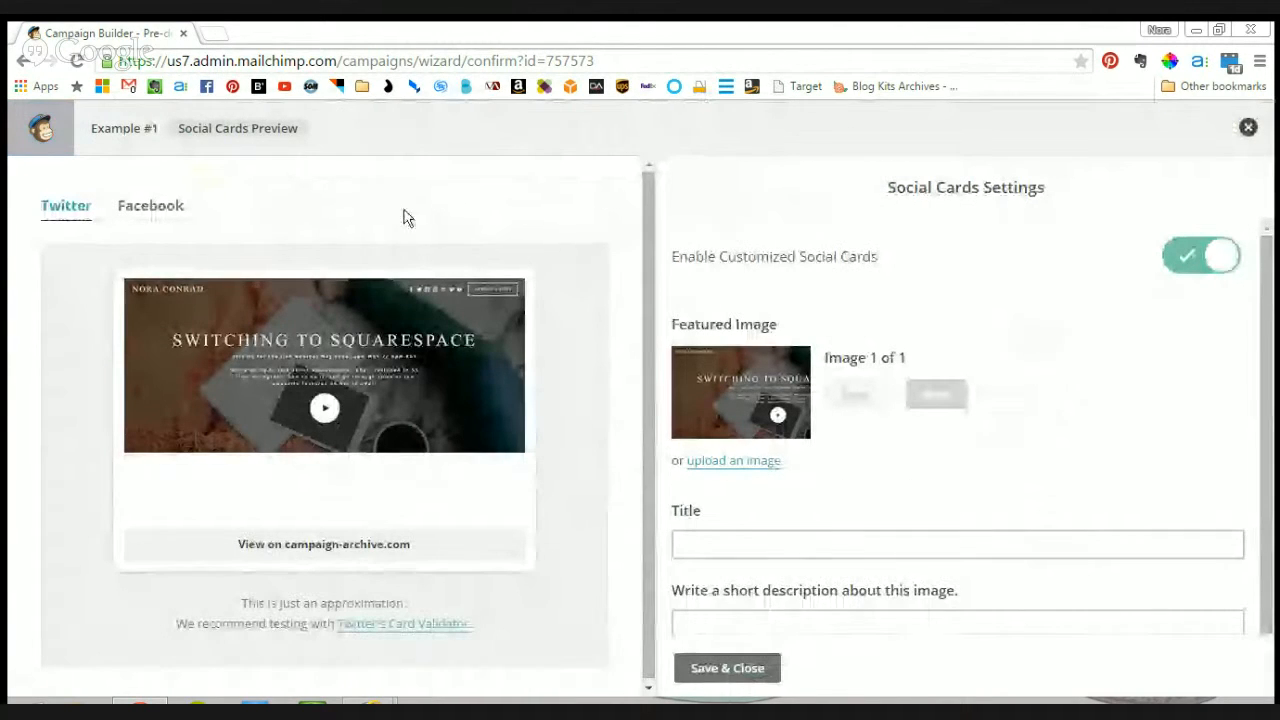
pyautogui.click(145, 213)
pyautogui.click(76, 210)
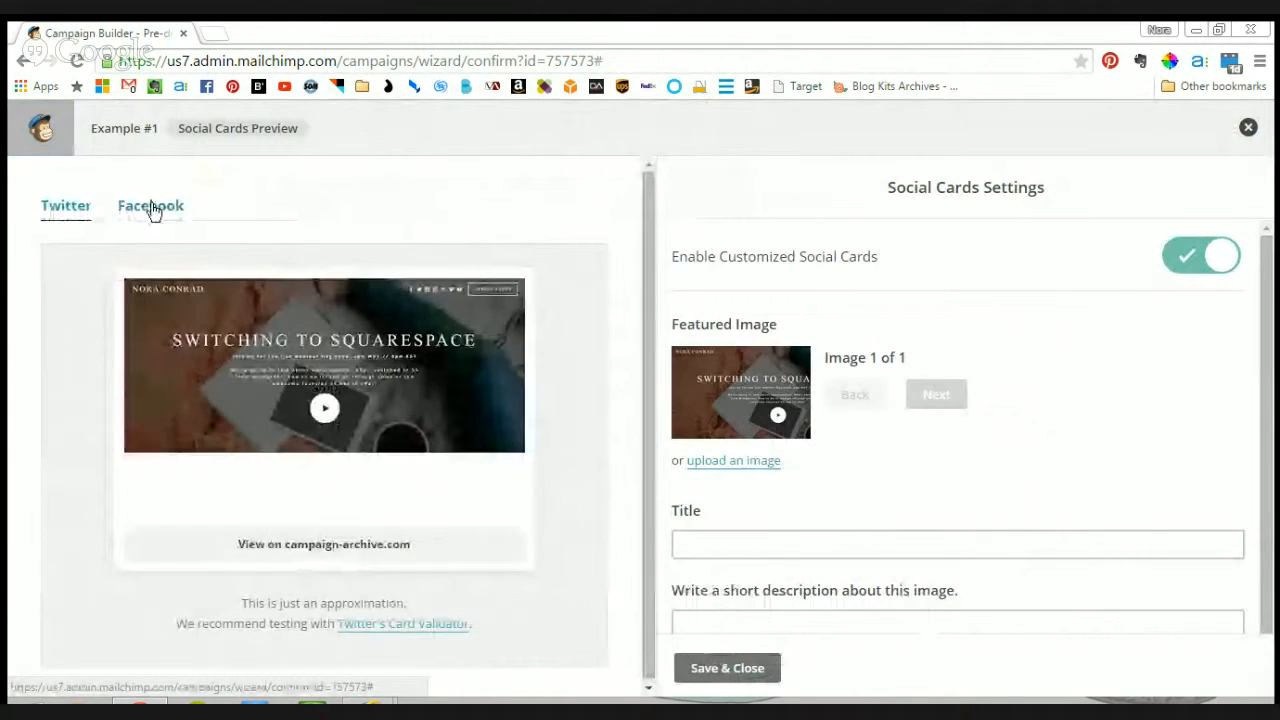
pyautogui.click(150, 210)
pyautogui.click(65, 203)
# - Give the social card the title "DISCOUNT" and the description "discount code is CCCCCC"
pyautogui.click(851, 537)
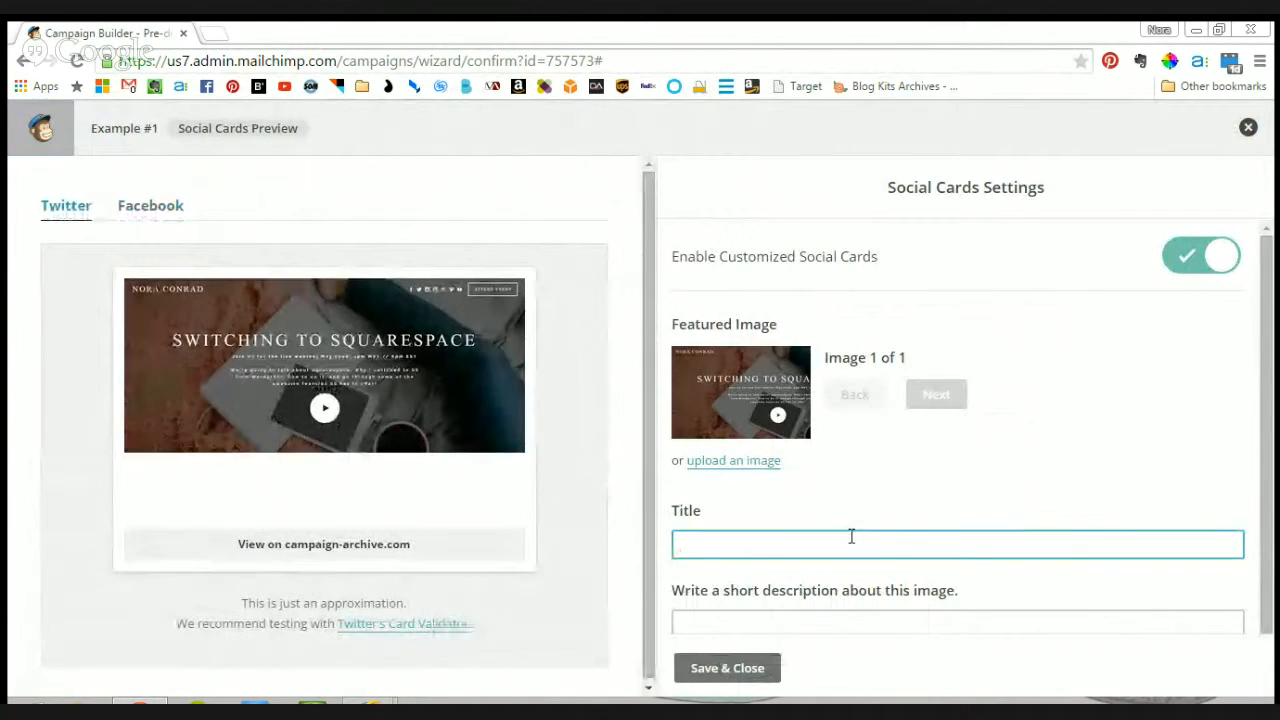
pyautogui.write('DISCOUNT')
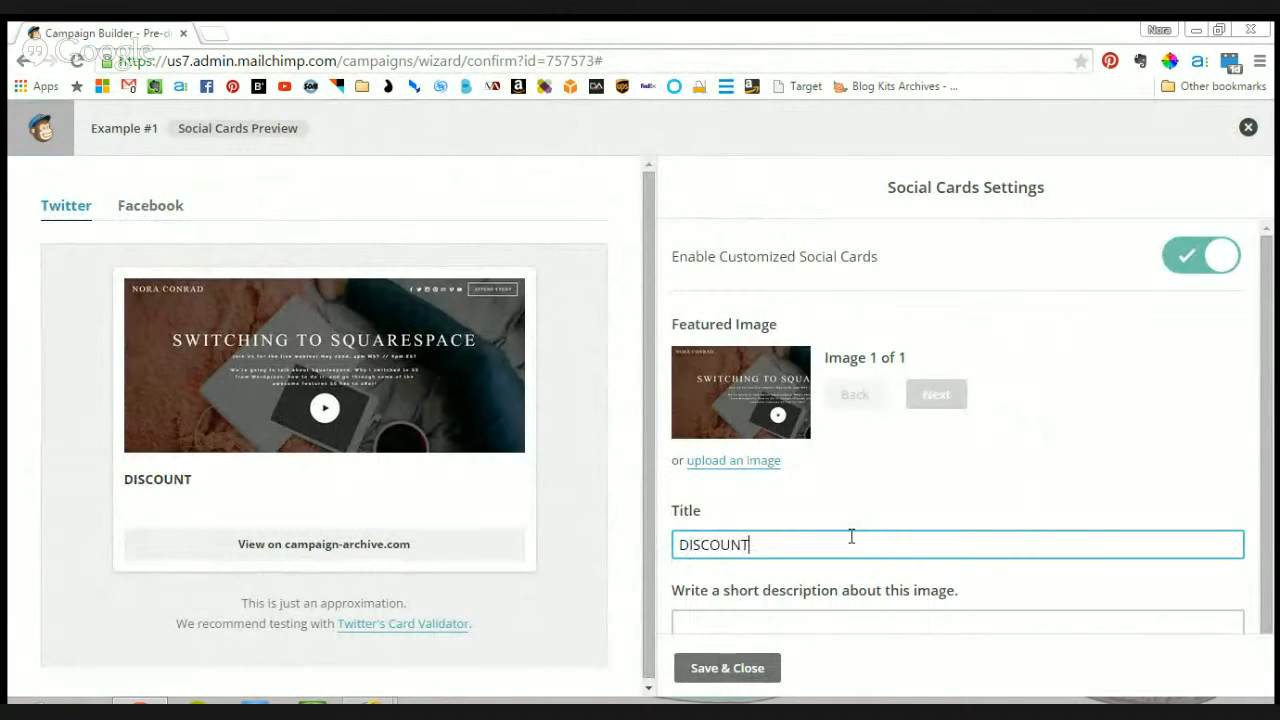
pyautogui.scroll(-1, 851, 537)
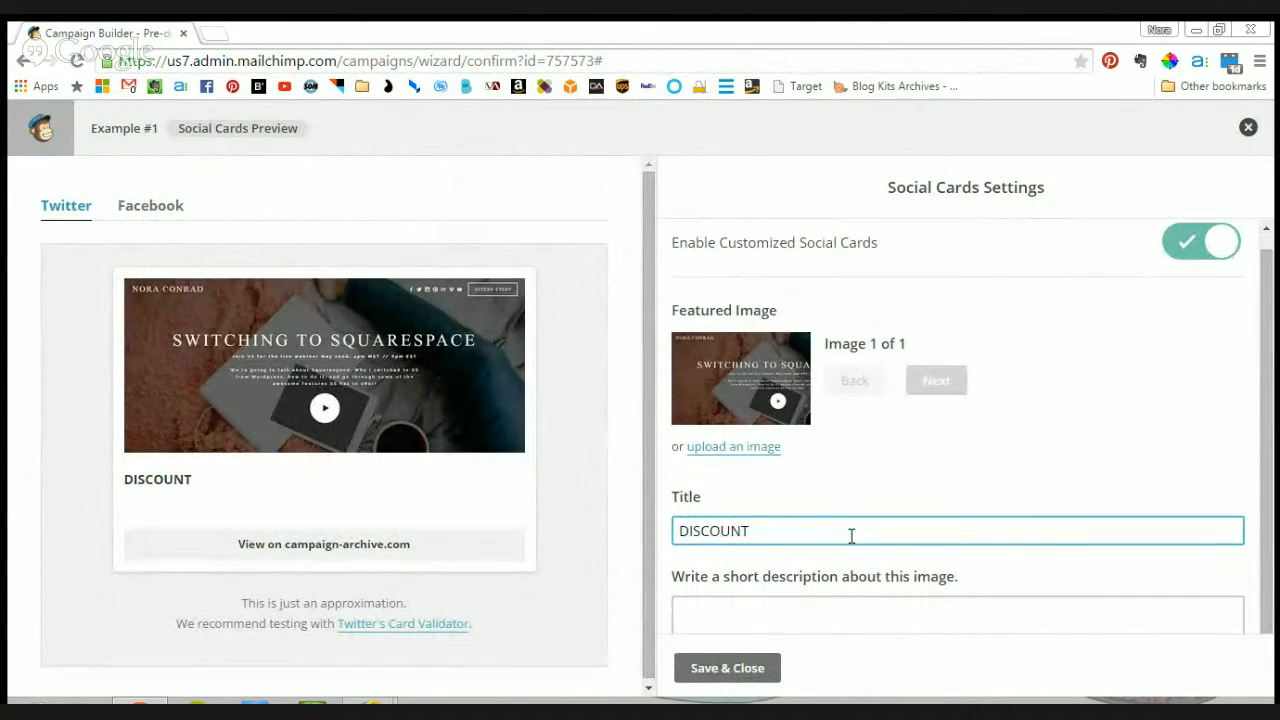
pyautogui.click(844, 605)
pyautogui.write('dicoun')
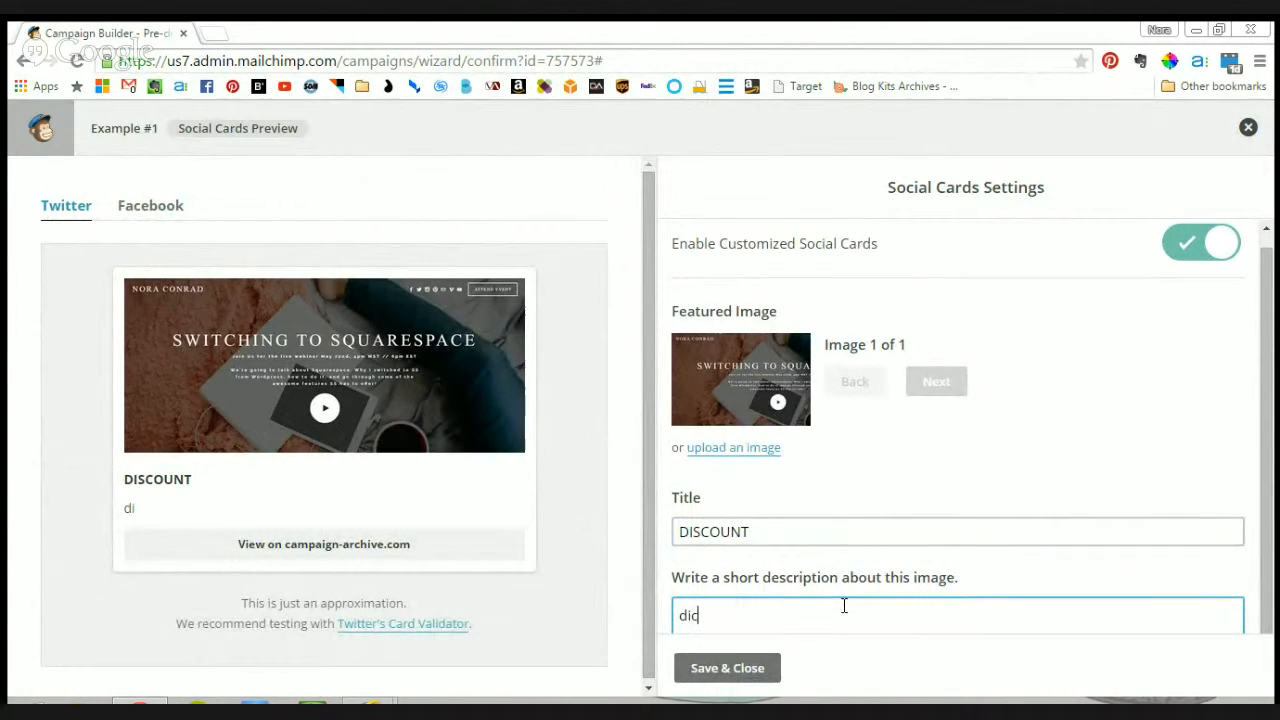
pyautogui.press('BackSpace')
pyautogui.press('BackSpace')
pyautogui.write('count code is')
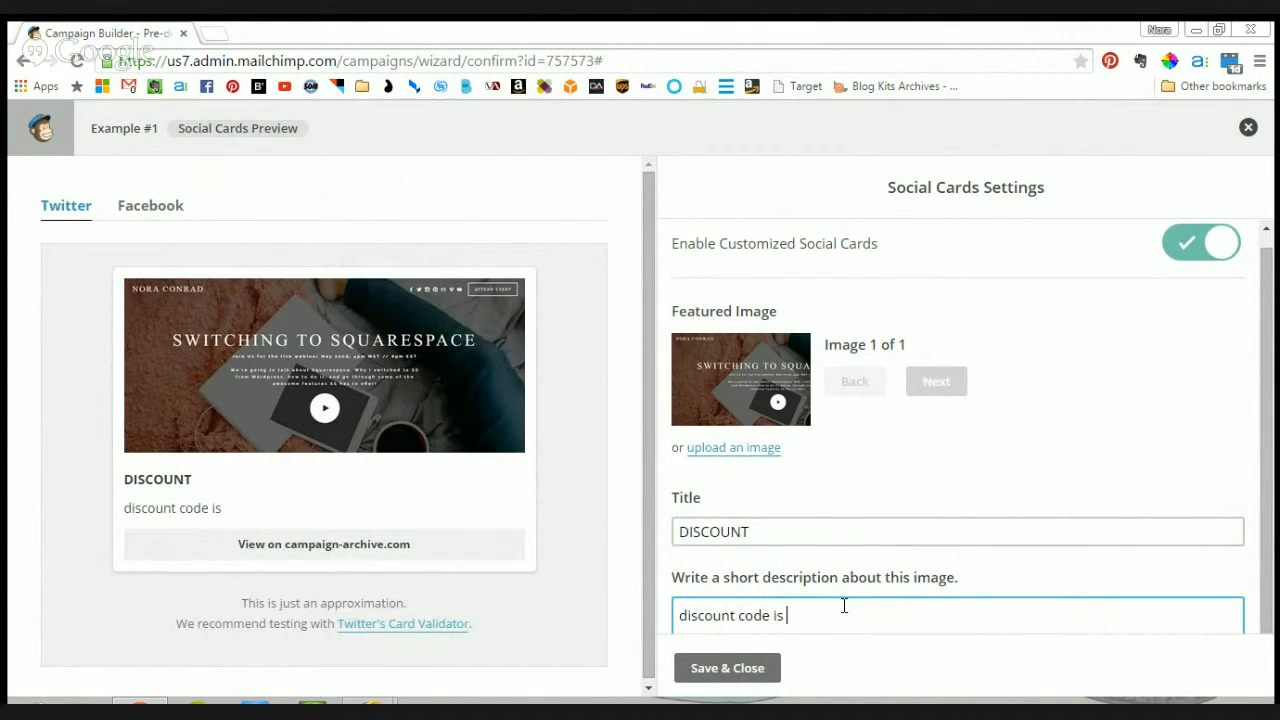
pyautogui.write(' CCCCCC')
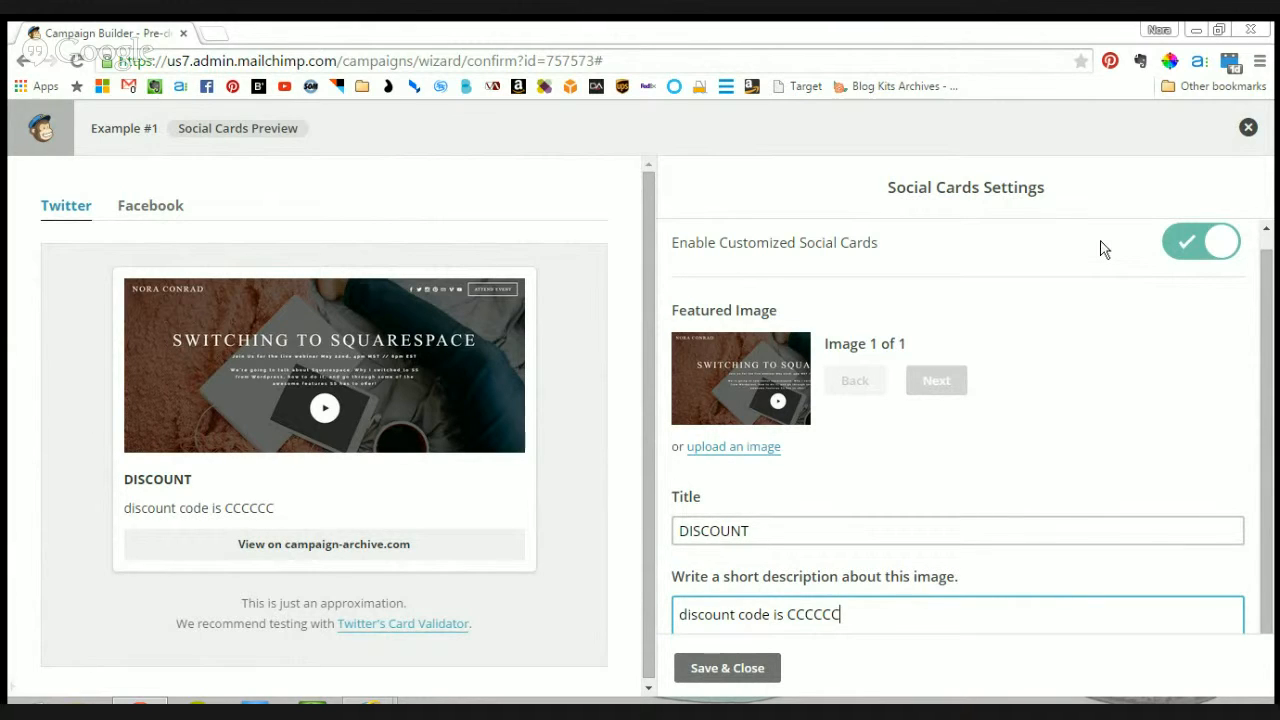
# - Disable customized social cards, then save and close the Social Cards settings
pyautogui.scroll(1, 1095, 182)
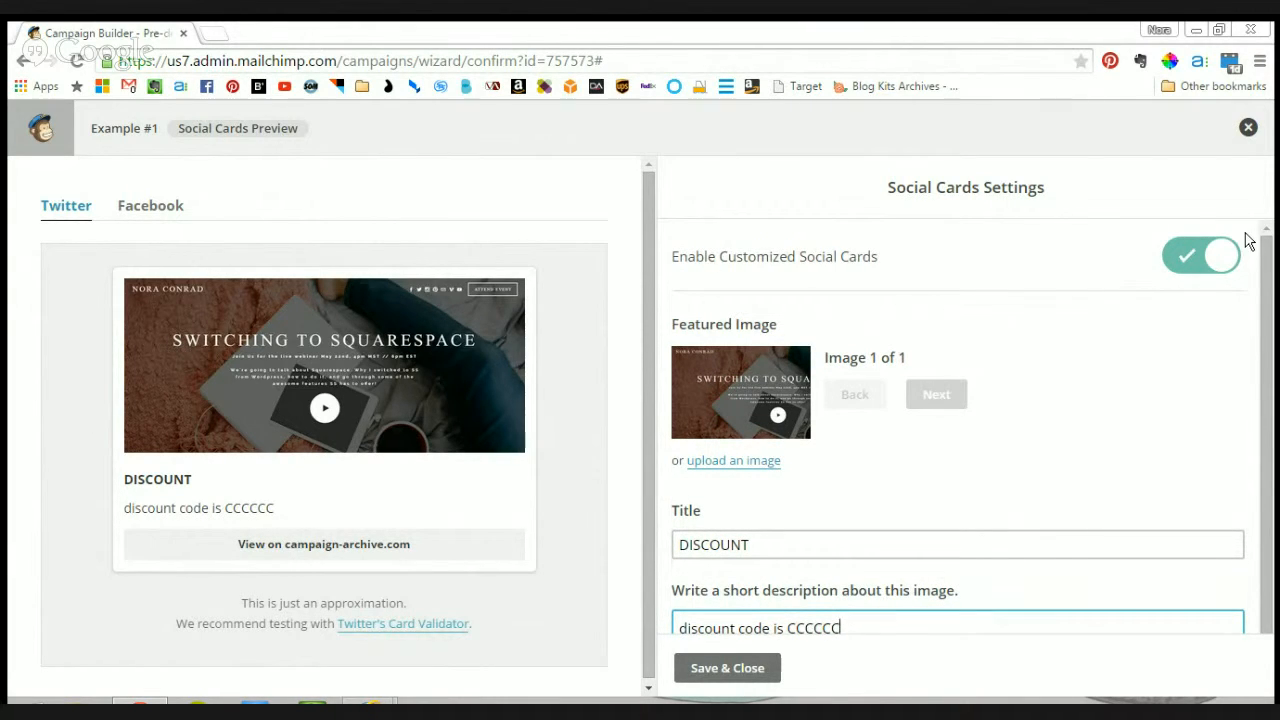
pyautogui.click(1212, 262)
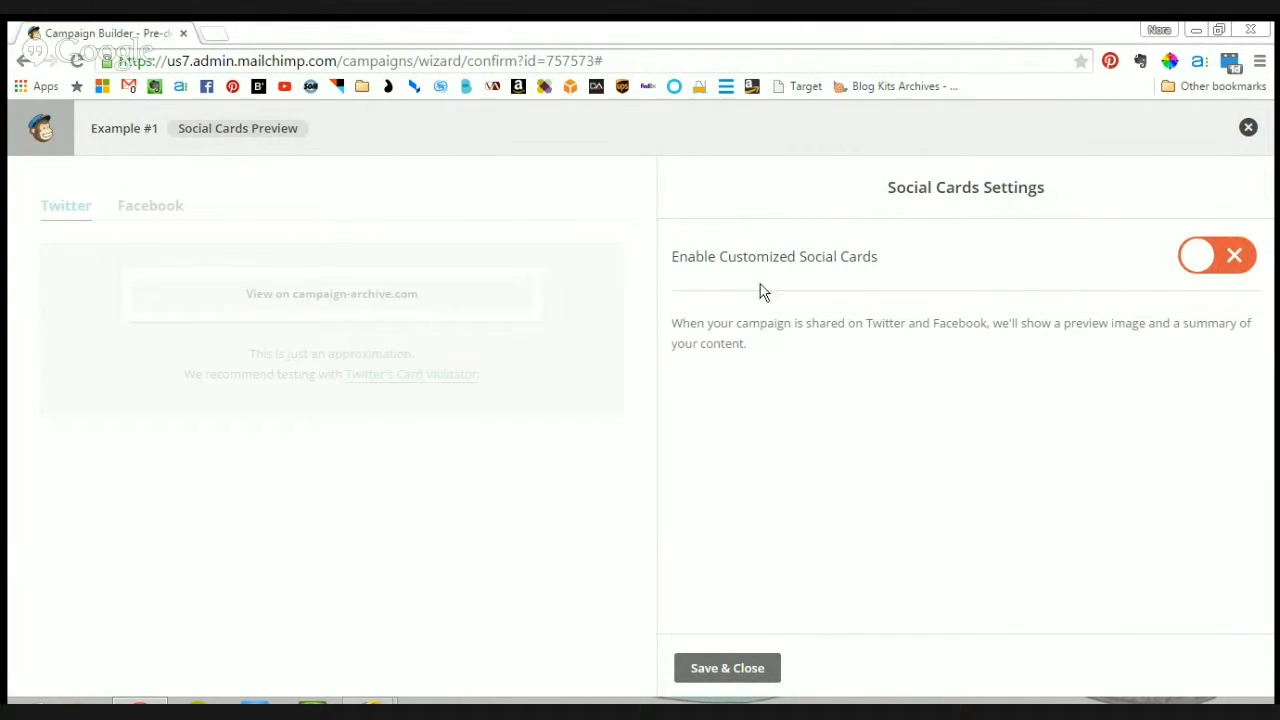
pyautogui.click(724, 668)
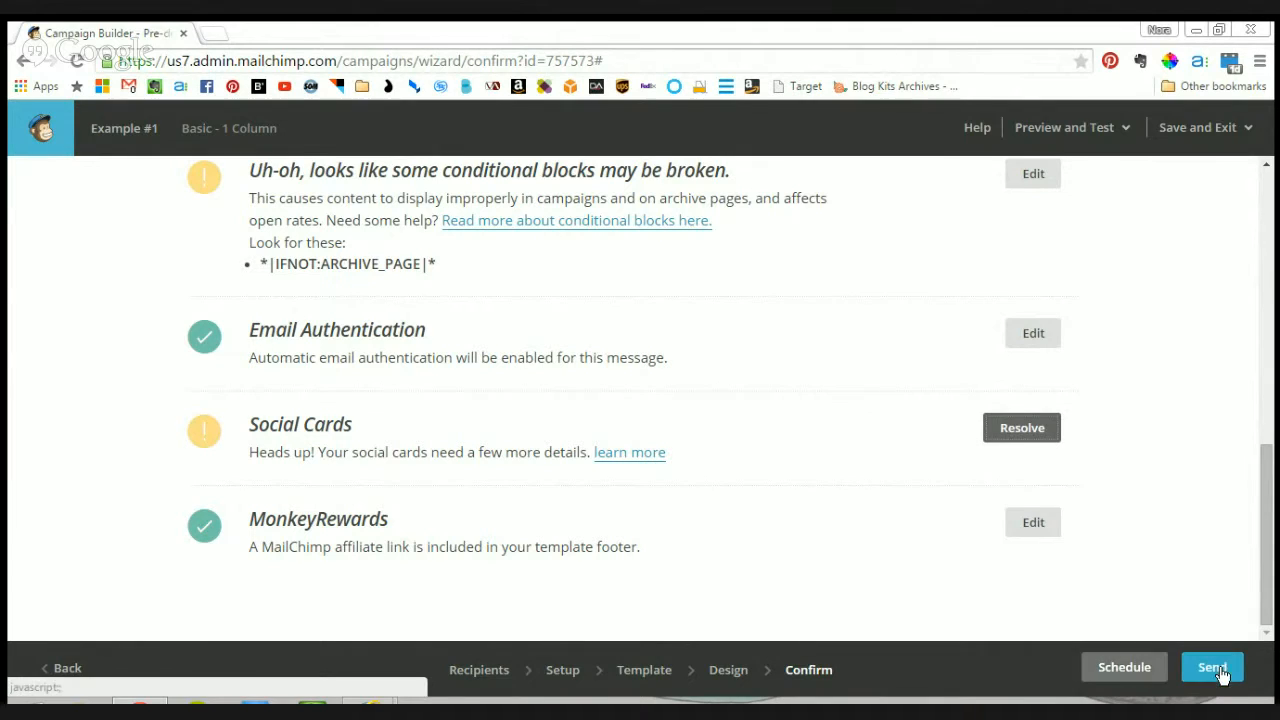
# - Examine the campaign's scheduling options, including delivery date, specific time, batch delivery and Timewarp, and cancel without scheduling
pyautogui.click(1100, 677)
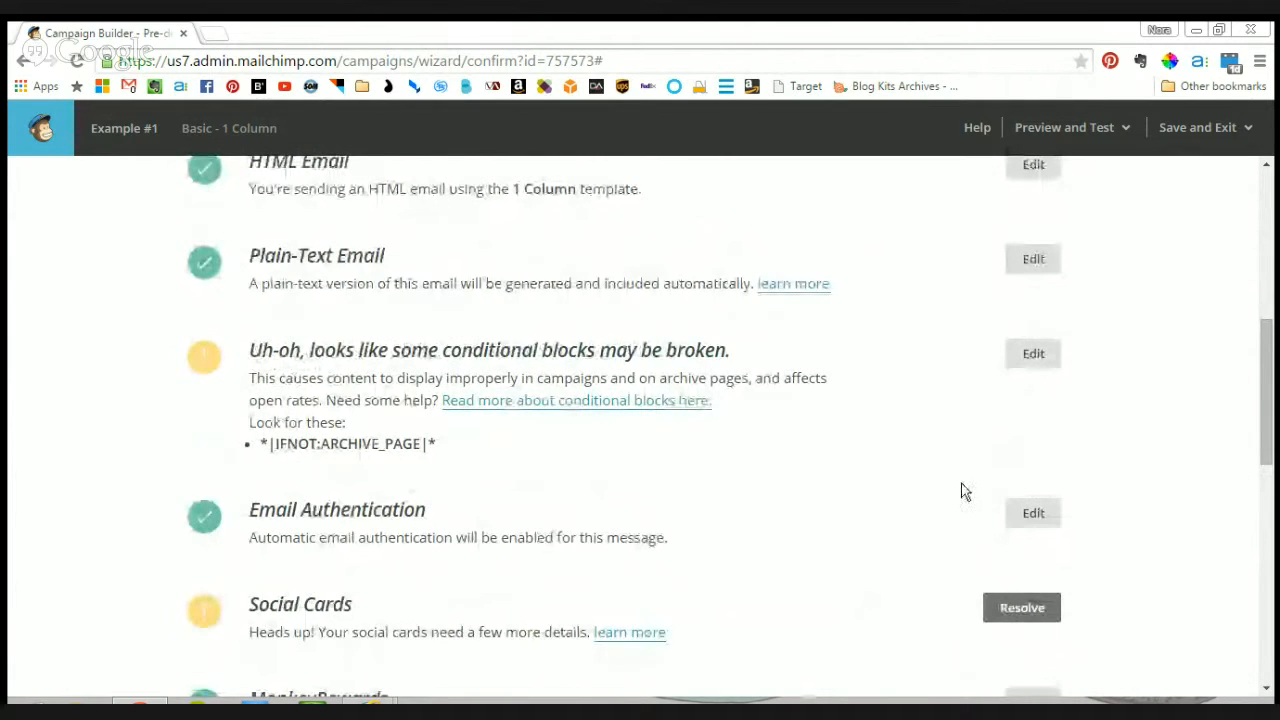
pyautogui.scroll(-5, 931, 443)
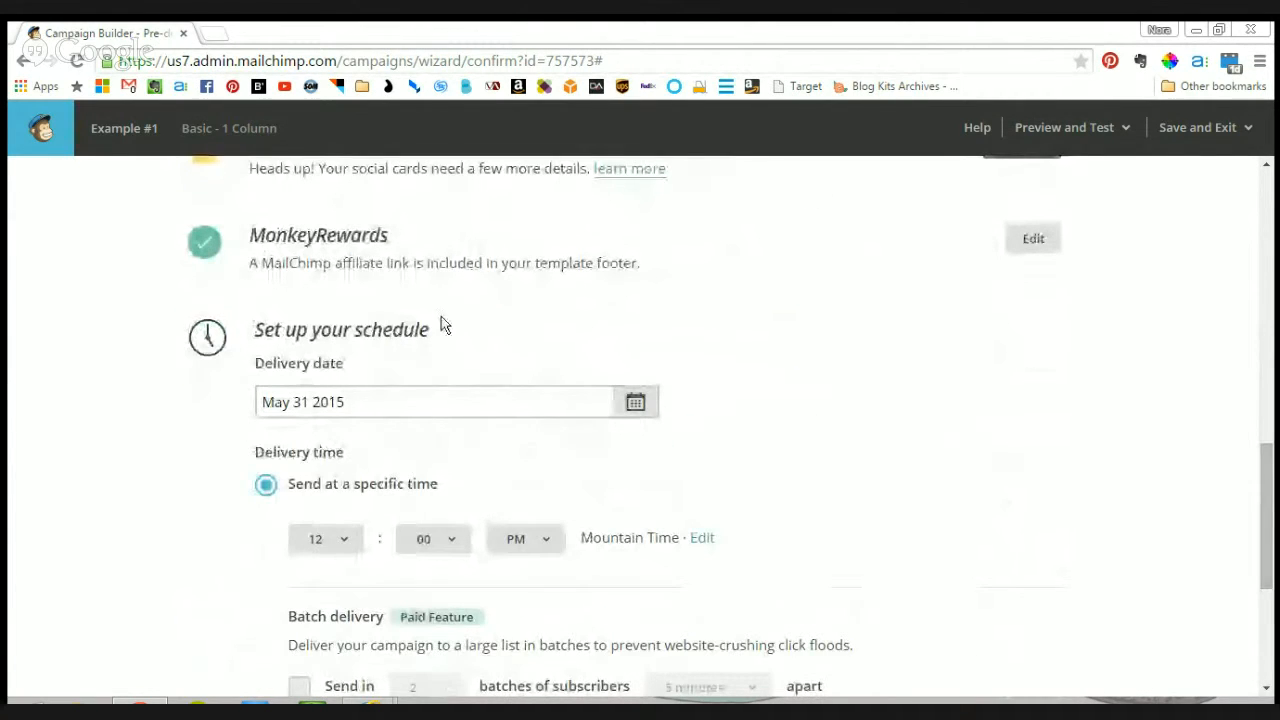
pyautogui.scroll(-1, 489, 320)
pyautogui.click(306, 309)
pyautogui.scroll(-1, 396, 306)
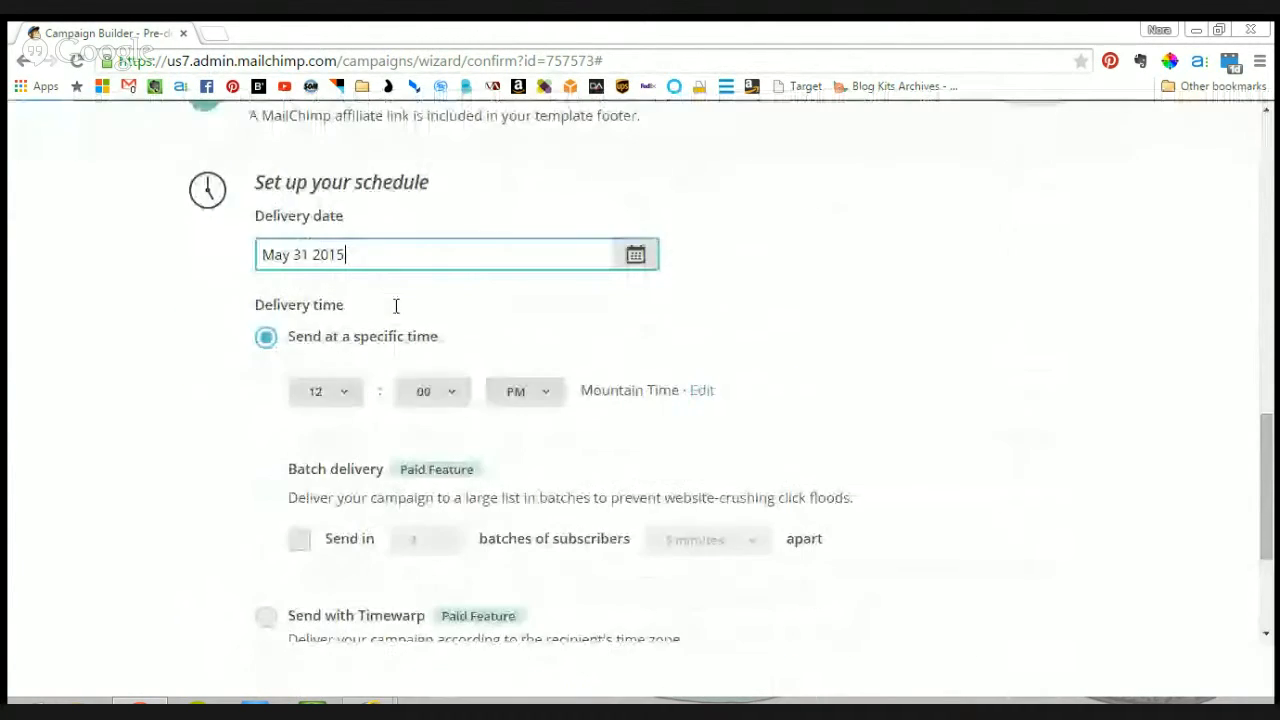
pyautogui.scroll(-1, 370, 410)
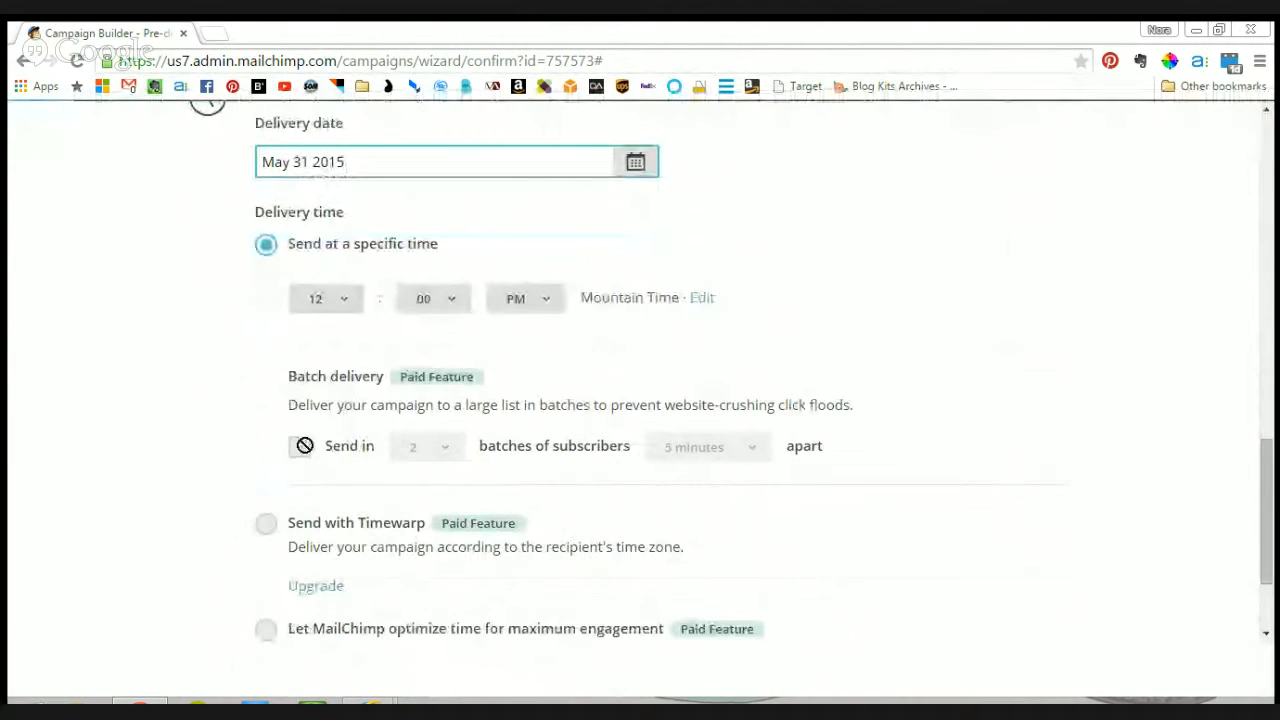
pyautogui.moveTo(294, 423); pyautogui.dragTo(297, 437)
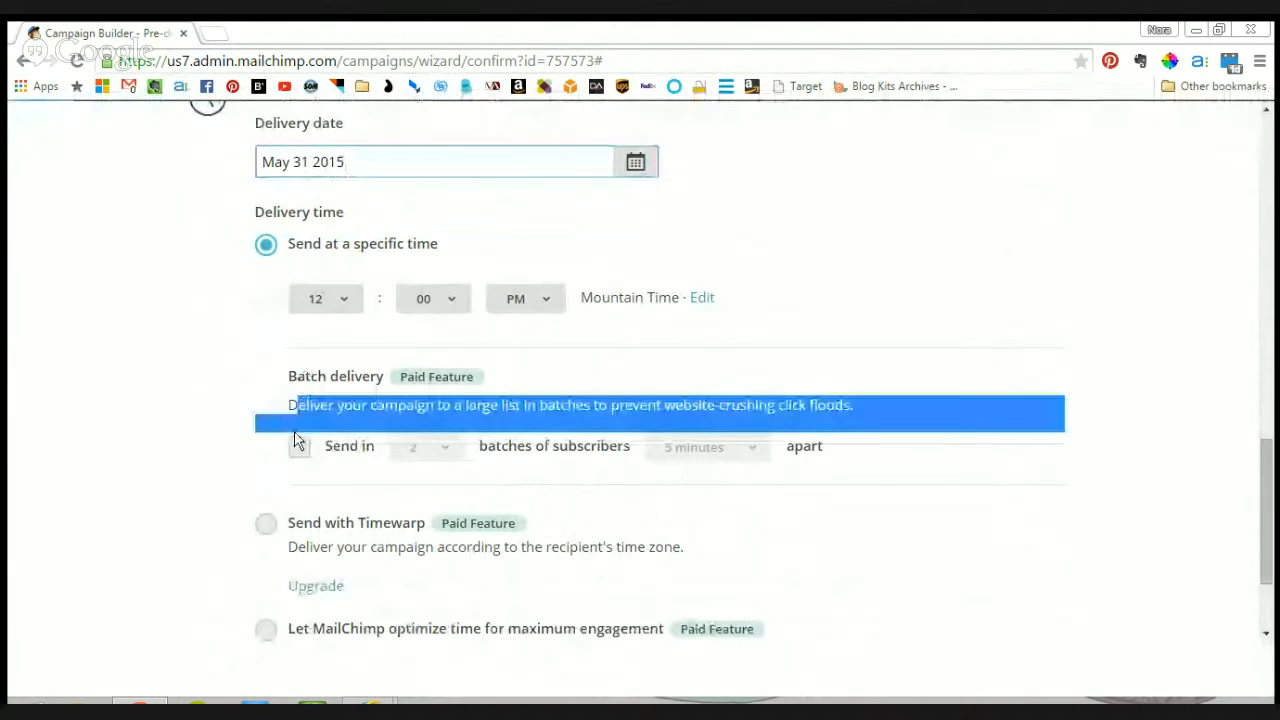
pyautogui.click(524, 368)
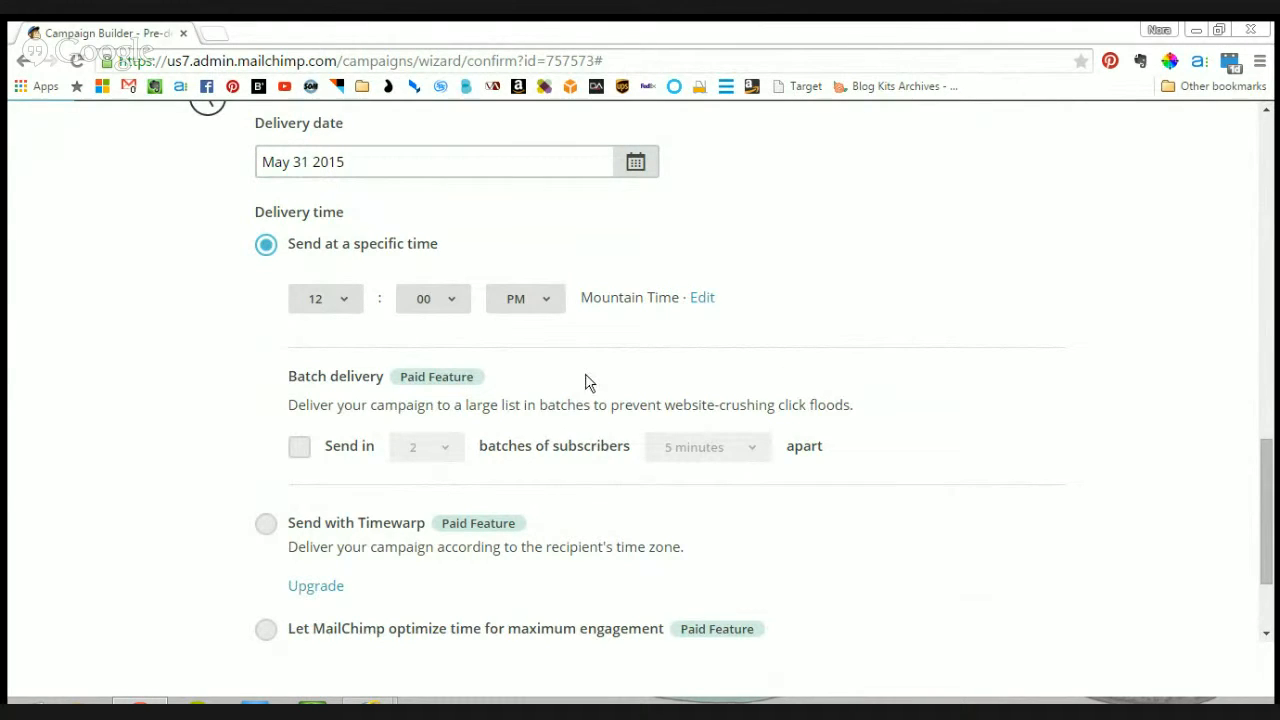
pyautogui.scroll(-2, 173, 310)
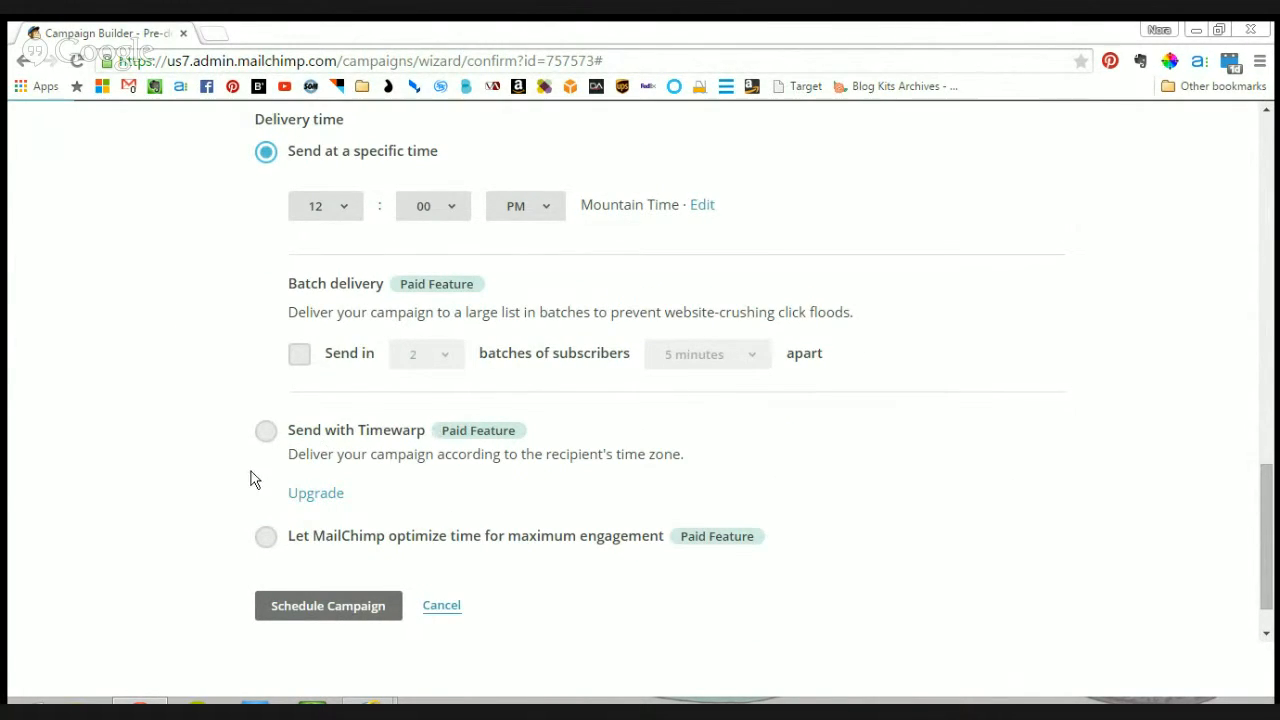
pyautogui.scroll(2, 325, 350)
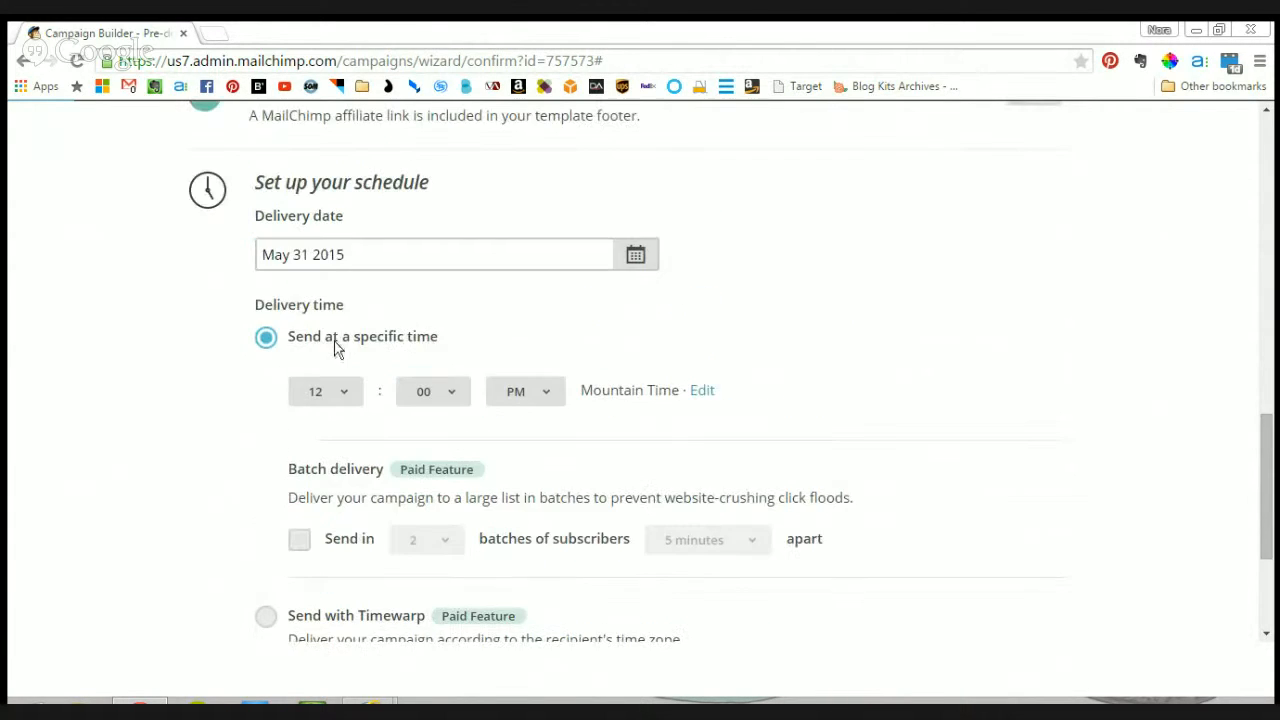
pyautogui.scroll(-2, 406, 450)
pyautogui.scroll(-1, 440, 500)
pyautogui.click(441, 546)
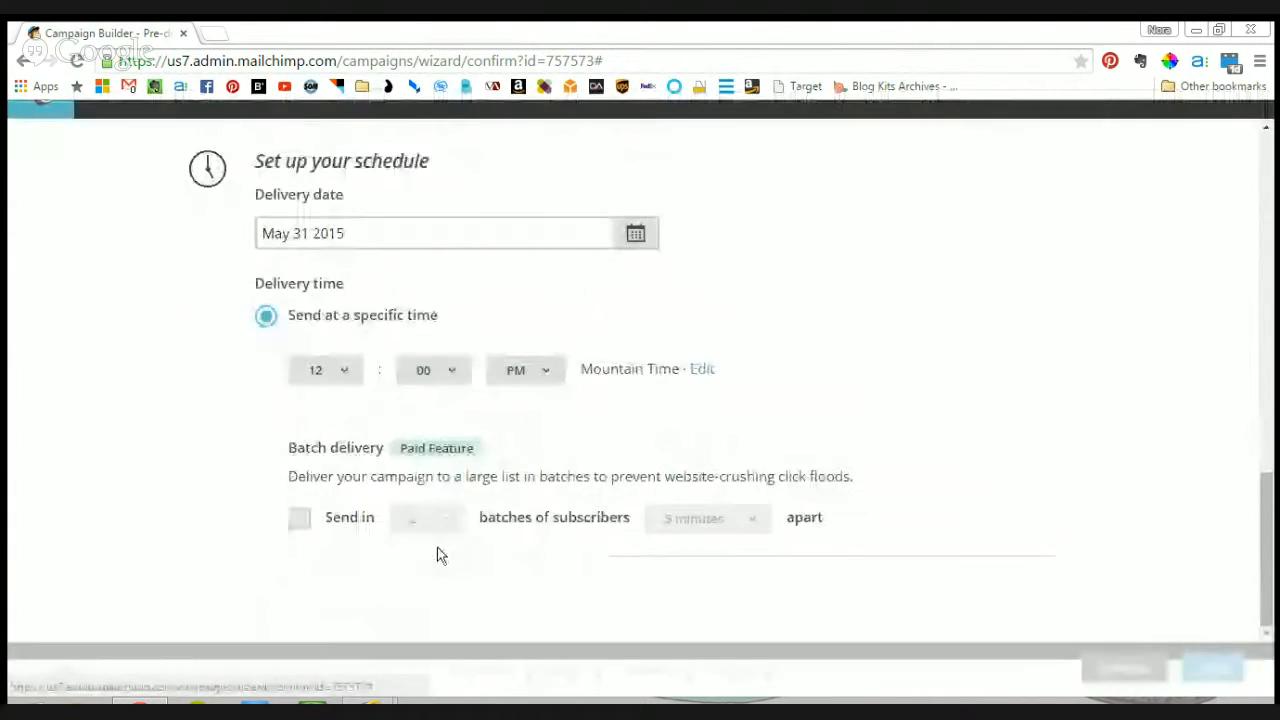
# - Look over the checklist once more and send the campaign to the Example List immediately
pyautogui.scroll(3, 938, 515)
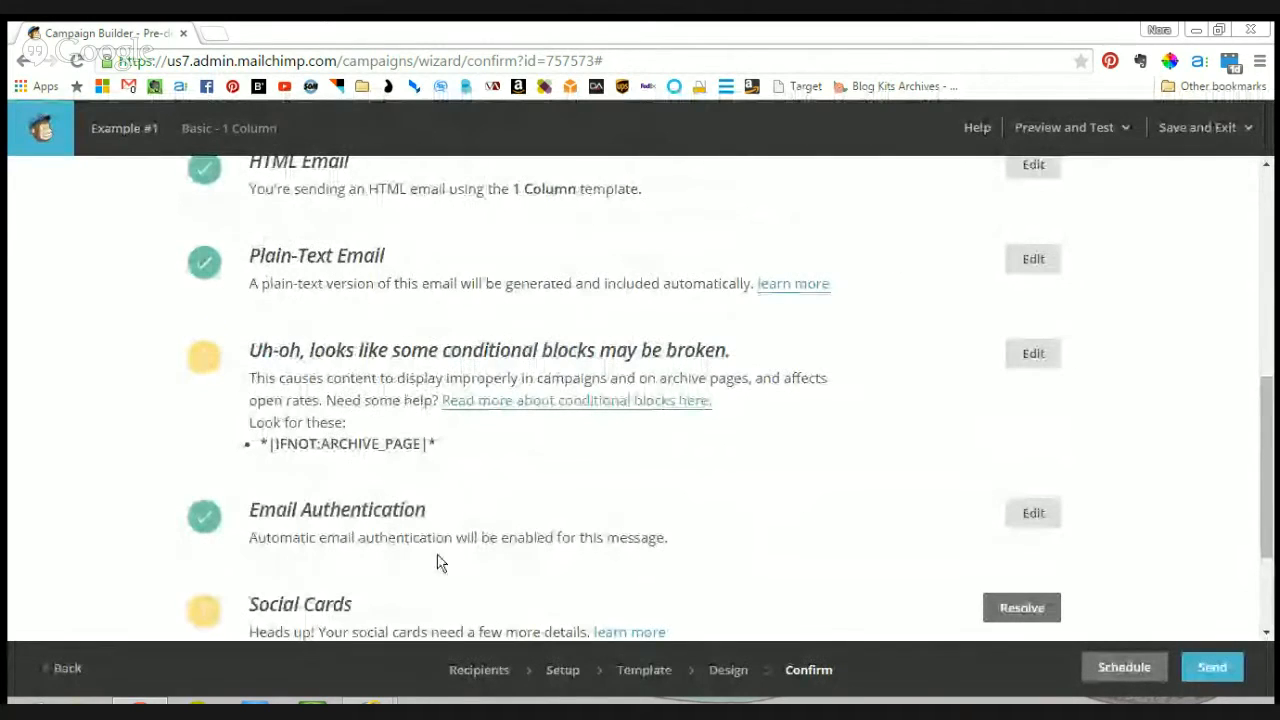
pyautogui.scroll(5, 1043, 420)
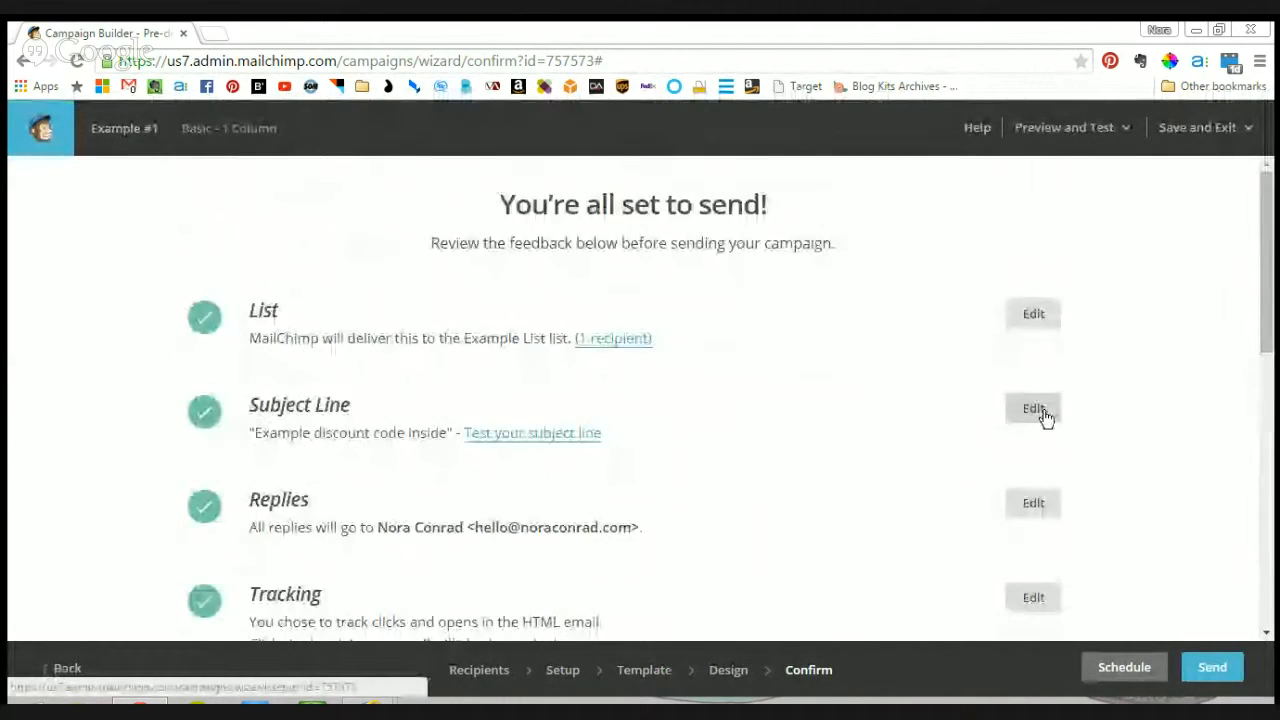
pyautogui.scroll(-7, 1045, 420)
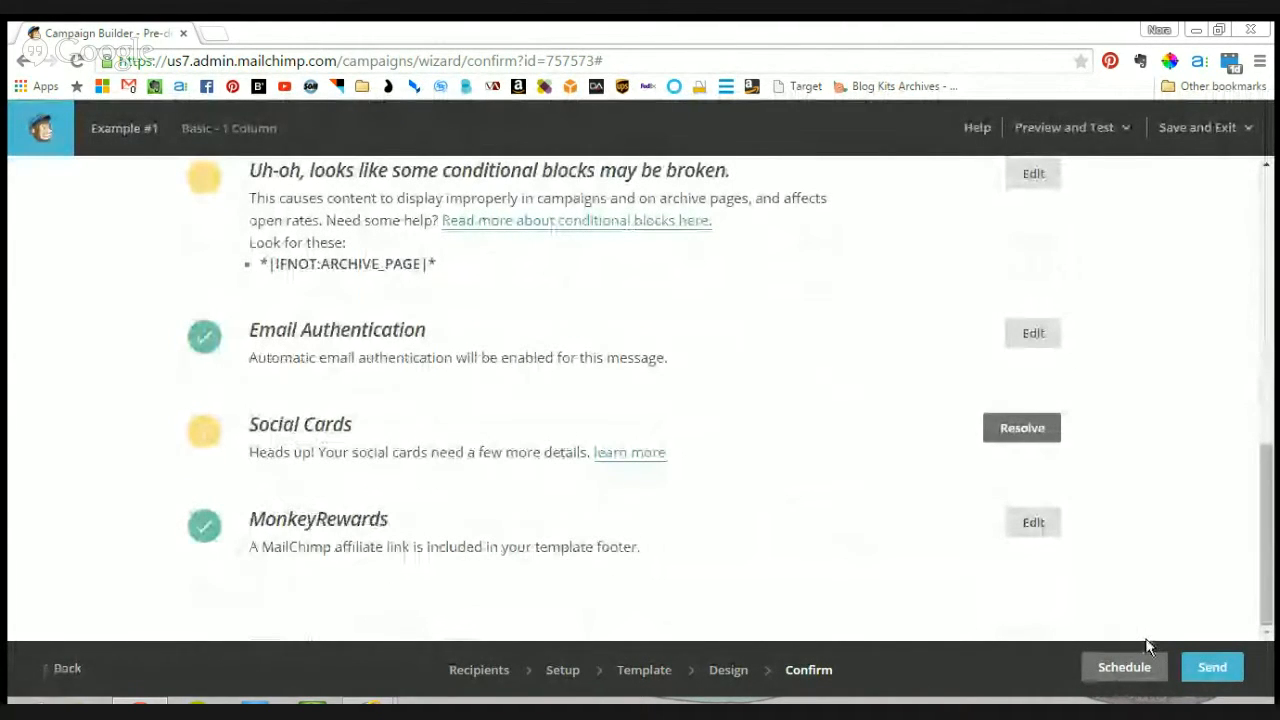
pyautogui.click(1212, 667)
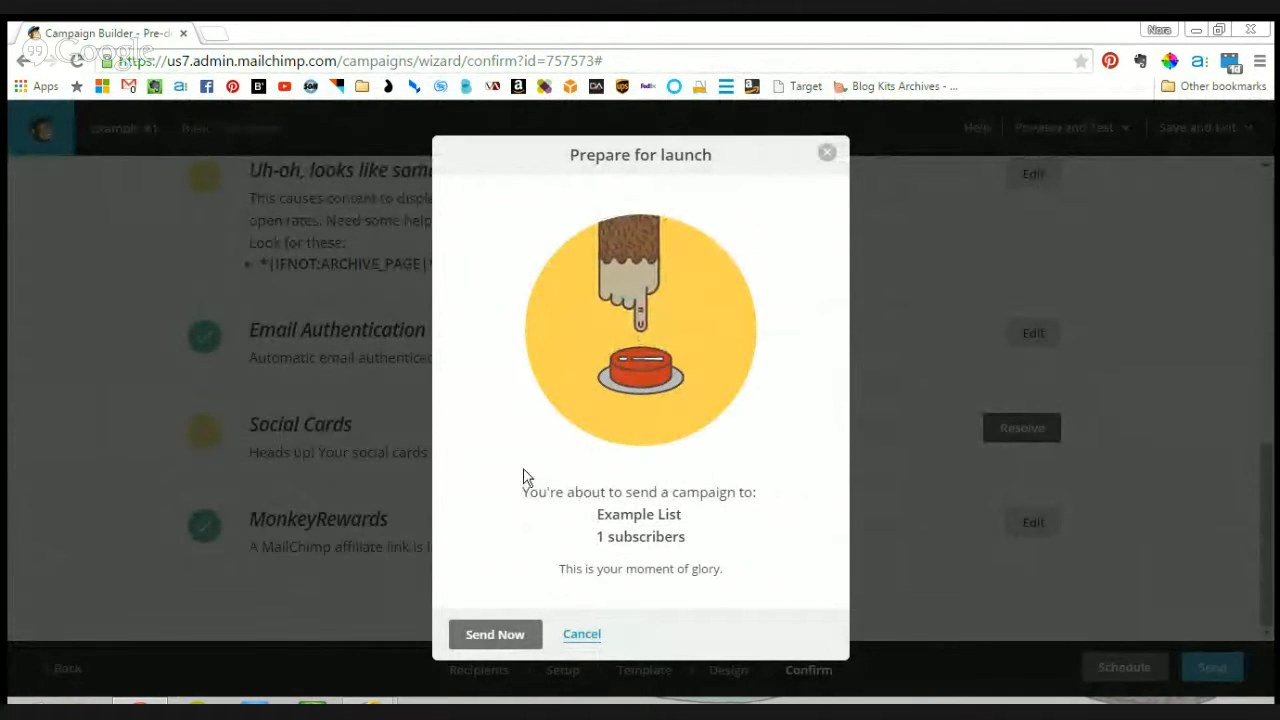
pyautogui.click(513, 640)
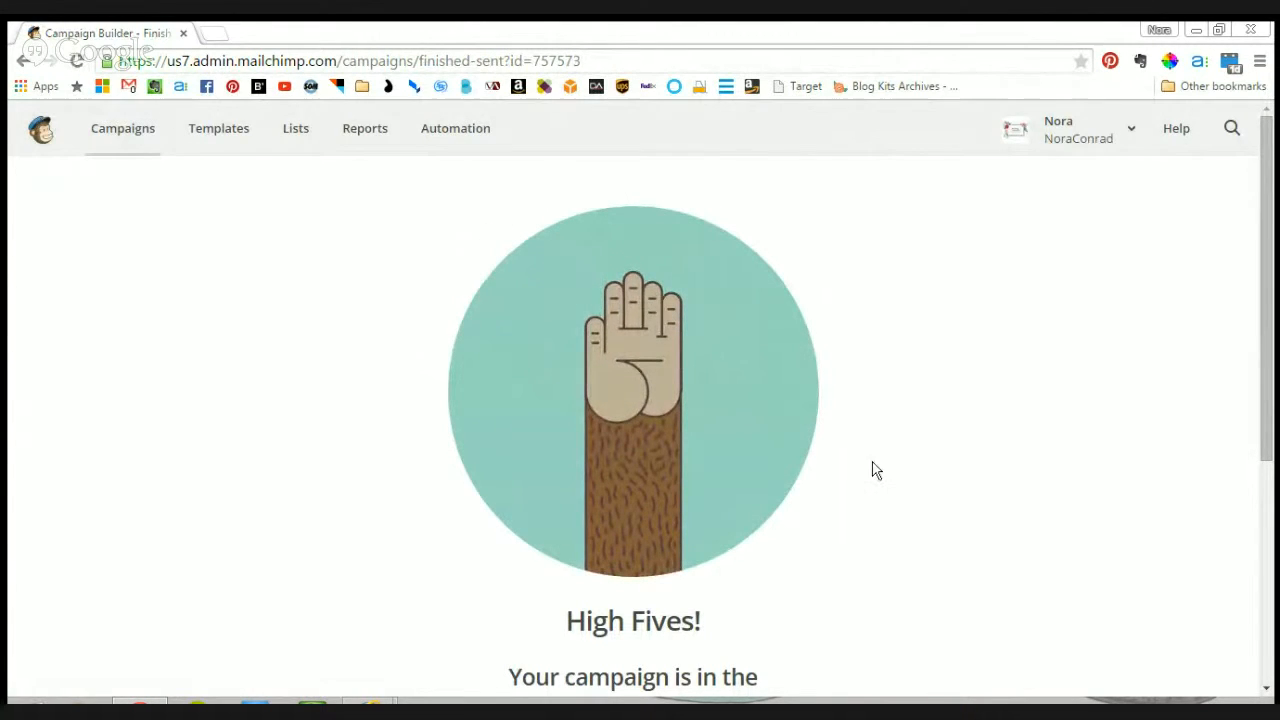
# - Read the send confirmation page, including the performance tracking options and the campaign's share link
pyautogui.scroll(-2, 872, 450)
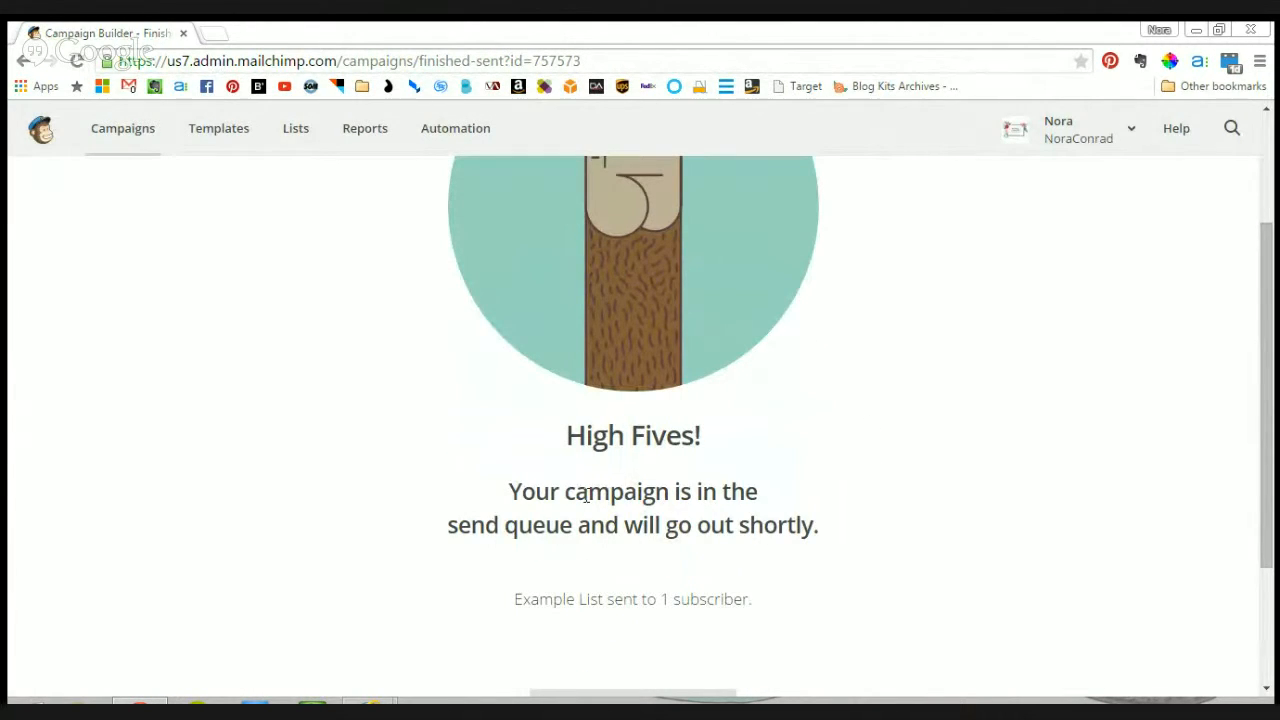
pyautogui.moveTo(490, 536); pyautogui.dragTo(664, 536)
pyautogui.click(773, 536)
pyautogui.scroll(-2, 550, 603)
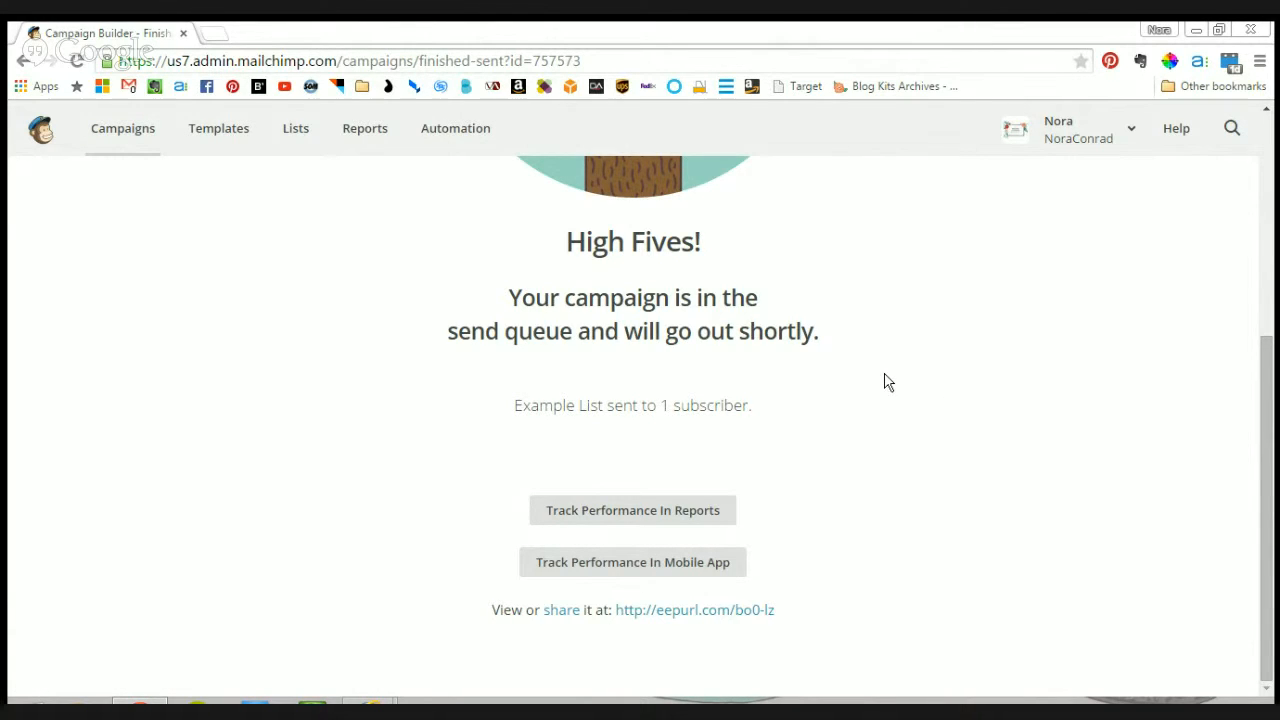
pyautogui.scroll(4, 600, 270)
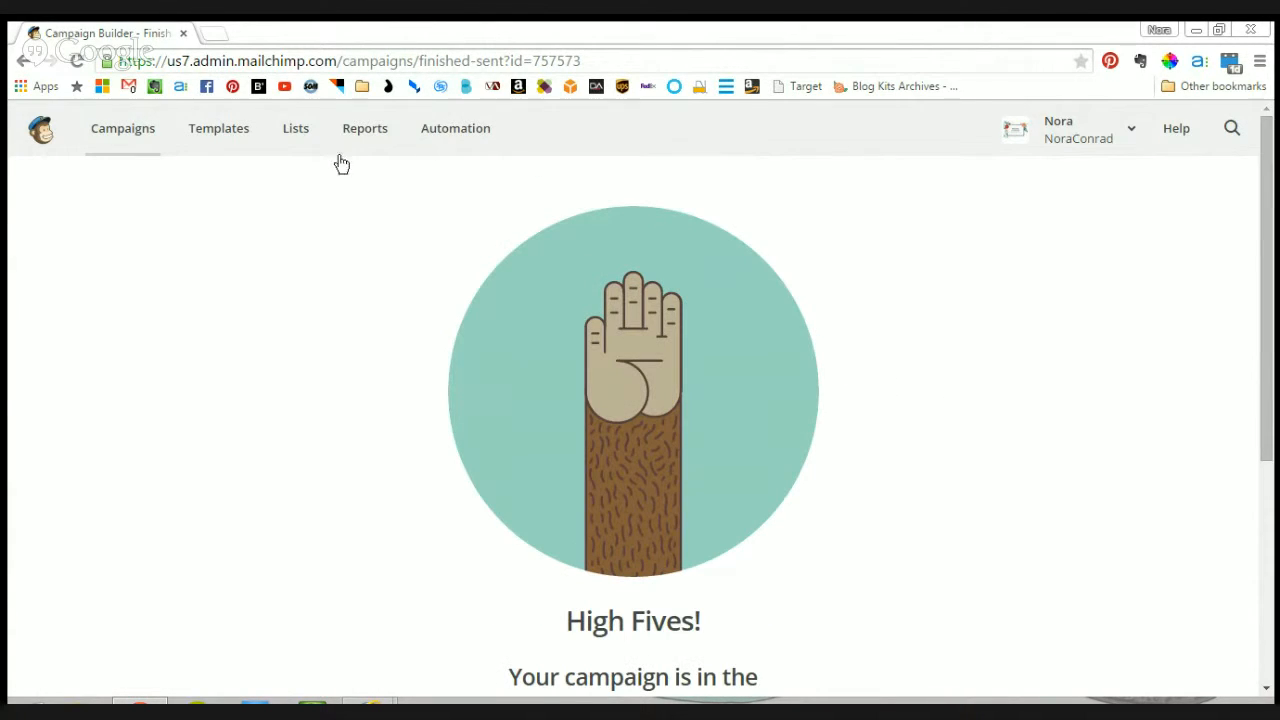
# - Open Gmail in a new browser tab and refresh the inbox to check for the sent campaign
pyautogui.click(214, 34)
pyautogui.click(130, 87)
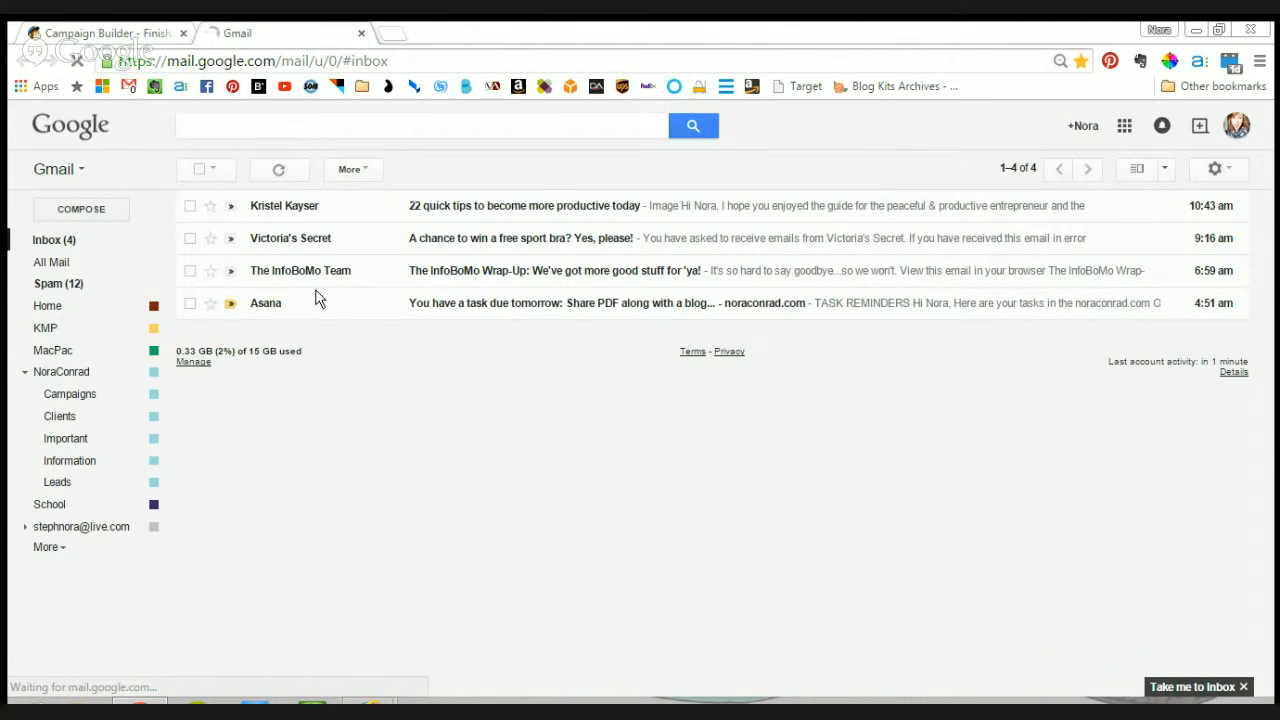
pyautogui.click(279, 172)
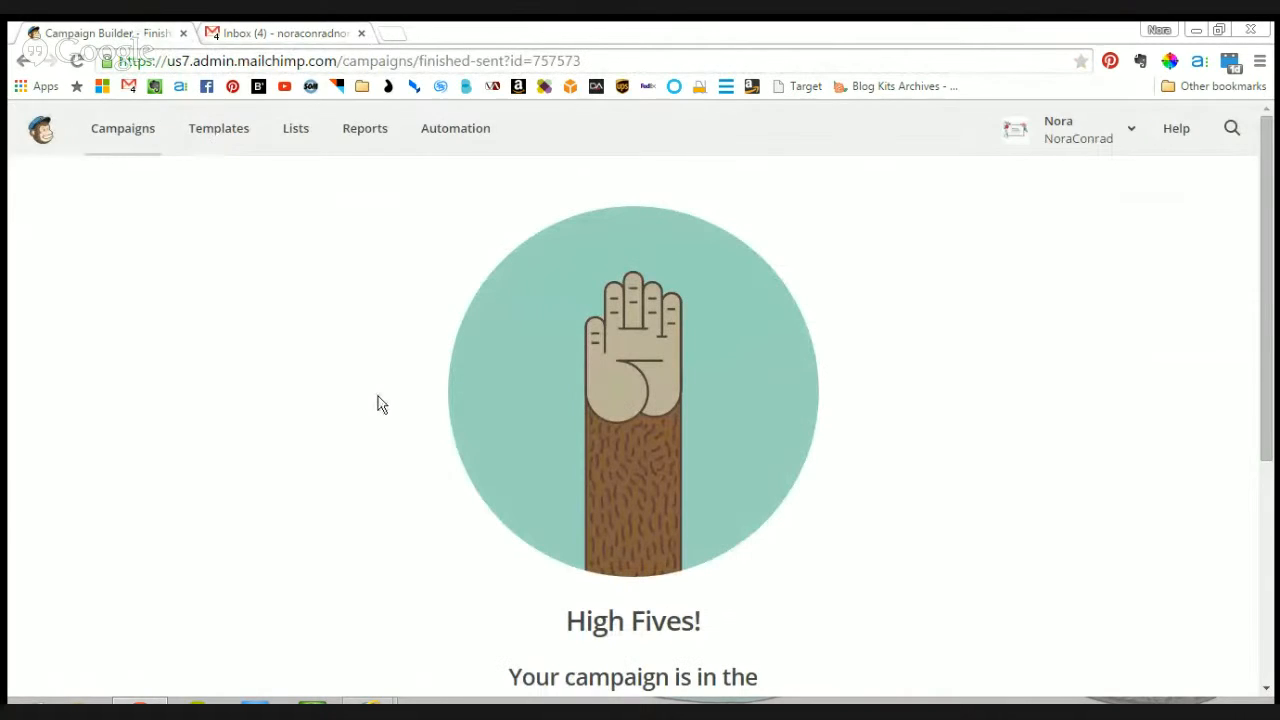
# - Switch back to MailChimp, open the performance reports and examine the open and click rate chart for all lists
pyautogui.scroll(-4, 377, 404)
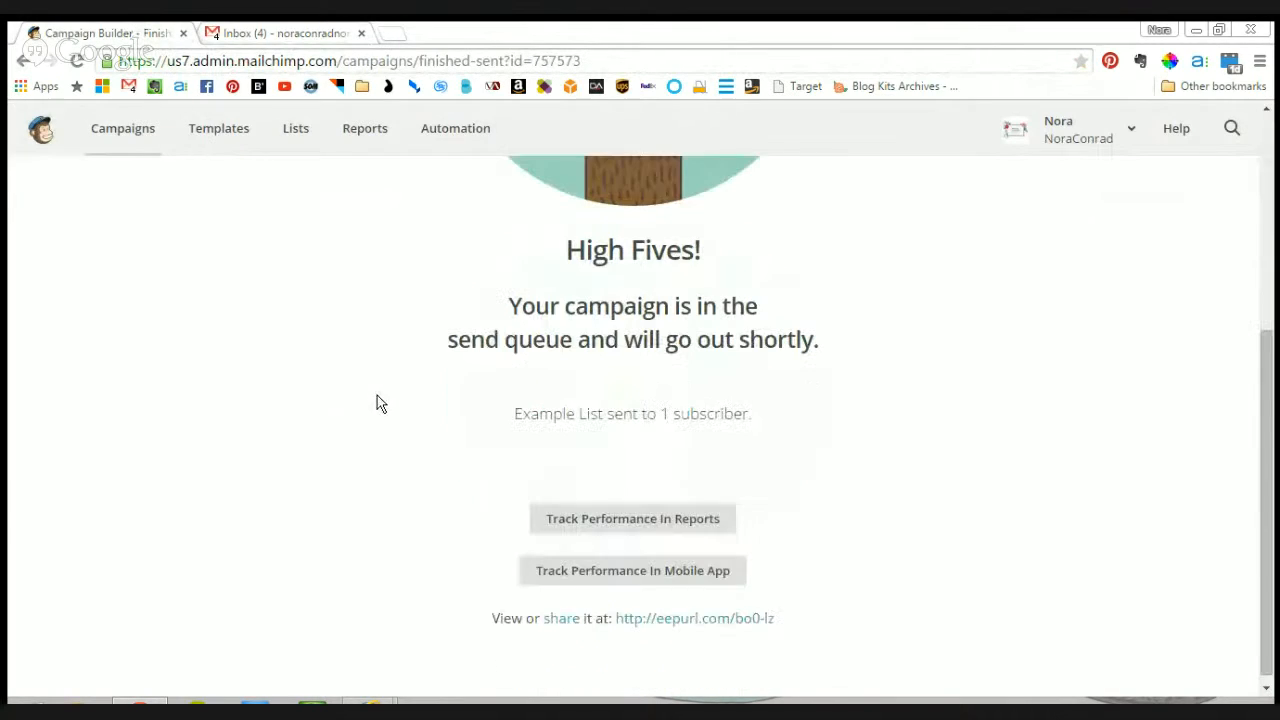
pyautogui.click(655, 521)
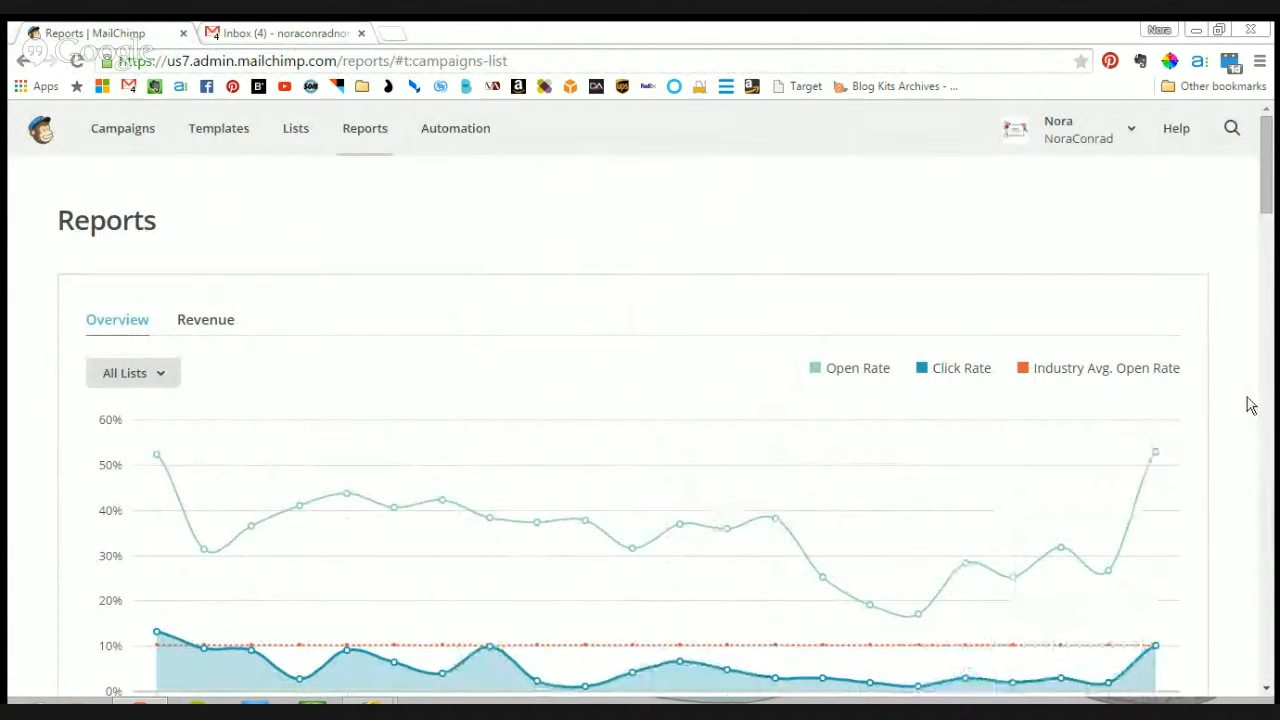
pyautogui.scroll(-1, 1248, 404)
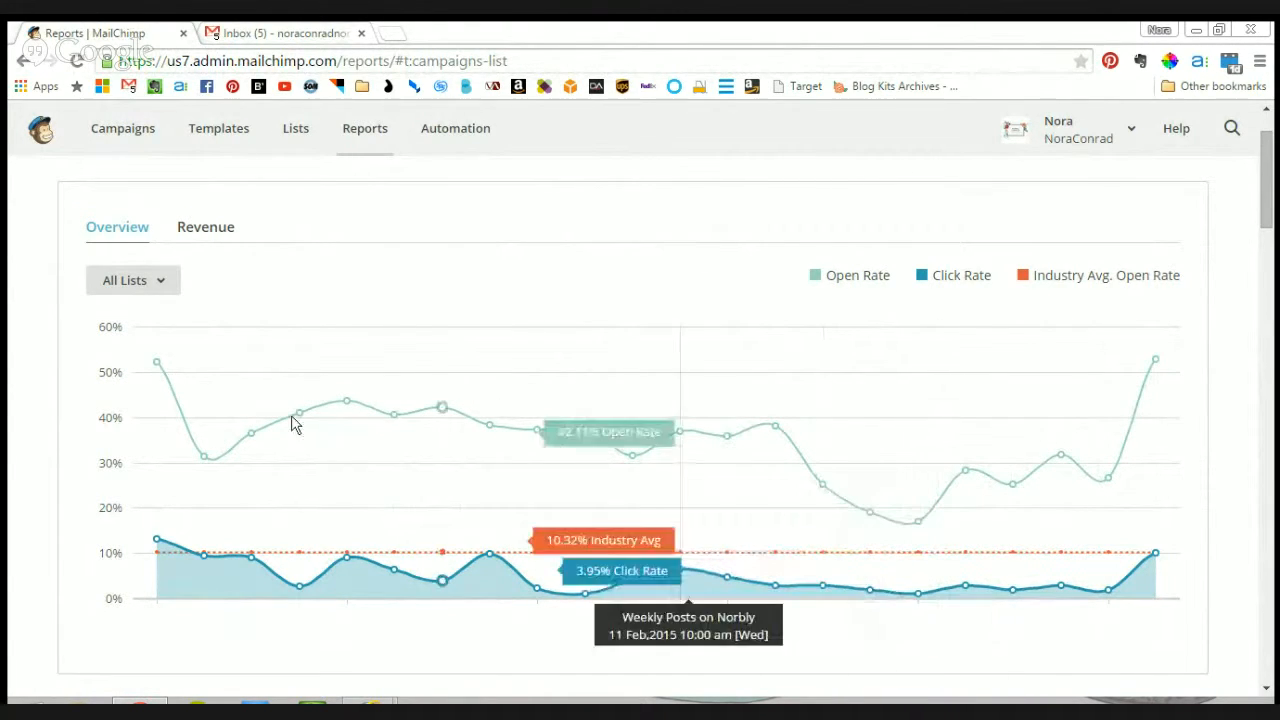
# - Check the Revenue section of the reports and look through the list of sent campaigns below it
pyautogui.click(192, 232)
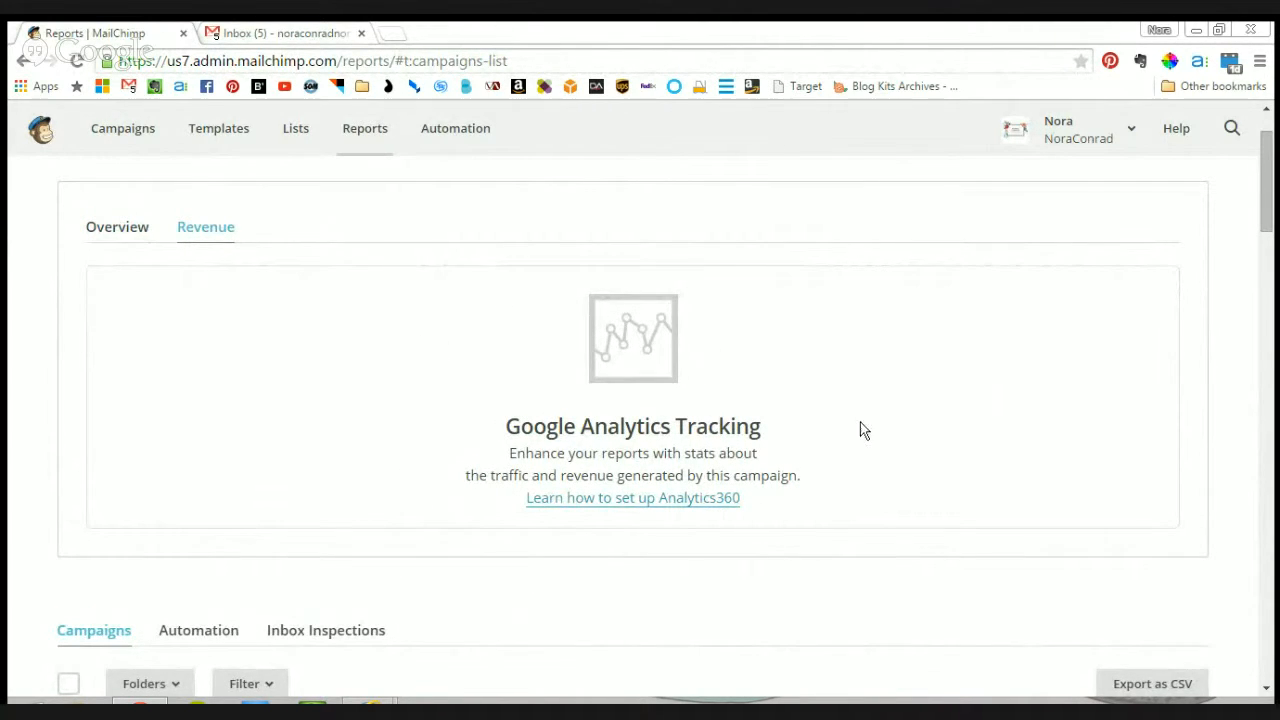
pyautogui.scroll(-5, 820, 306)
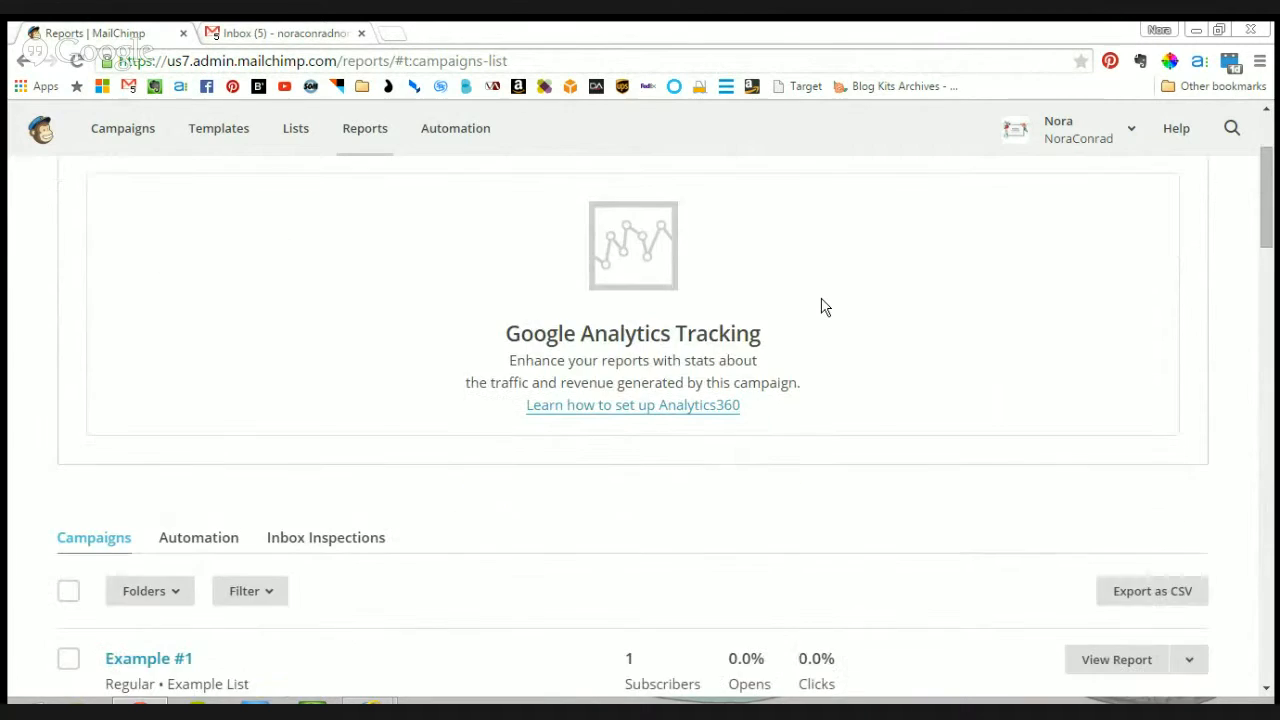
pyautogui.scroll(2, 341, 368)
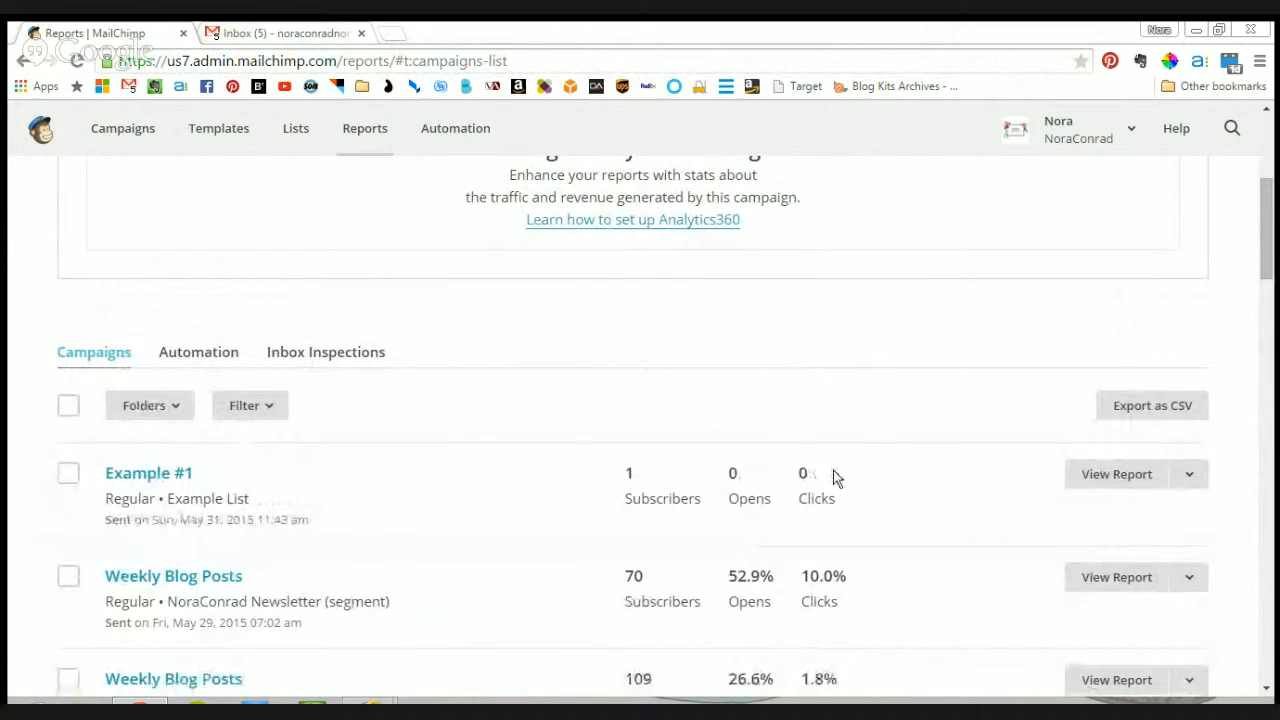
# - Open the Example #1 campaign report and review its recipient, delivery, open rate and click rate overview
pyautogui.click(1137, 491)
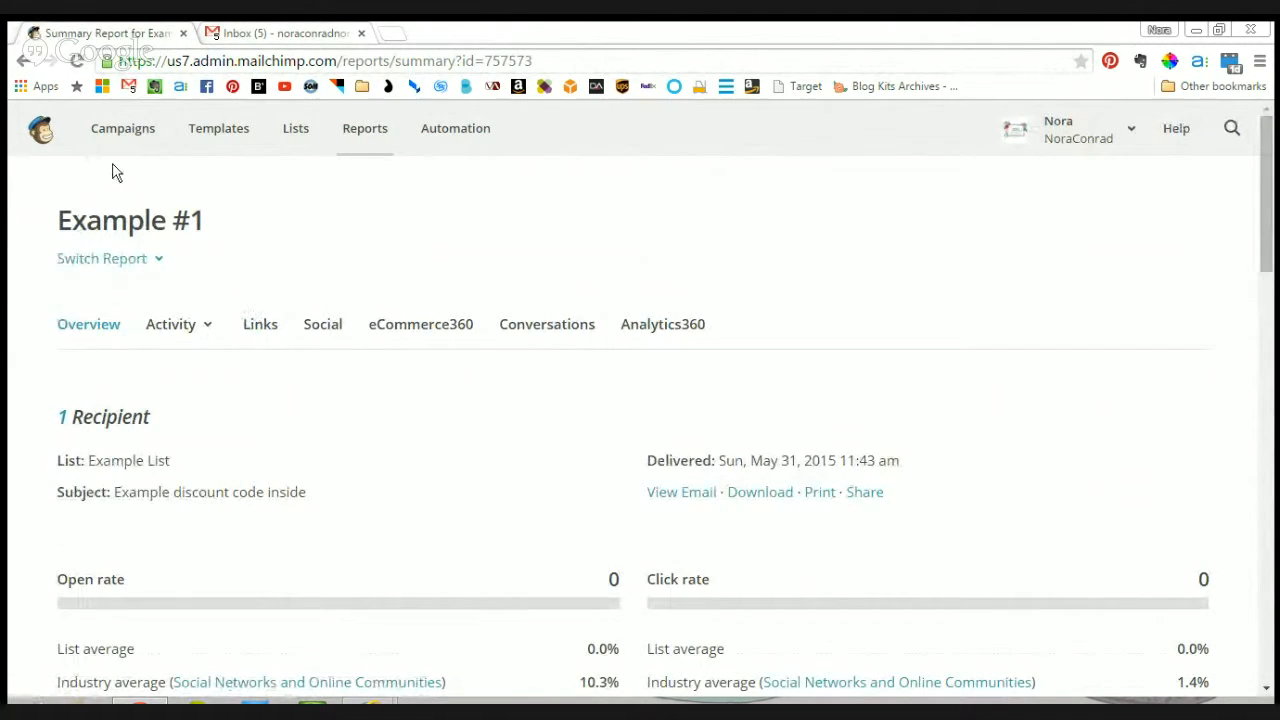
pyautogui.scroll(-1, 220, 297)
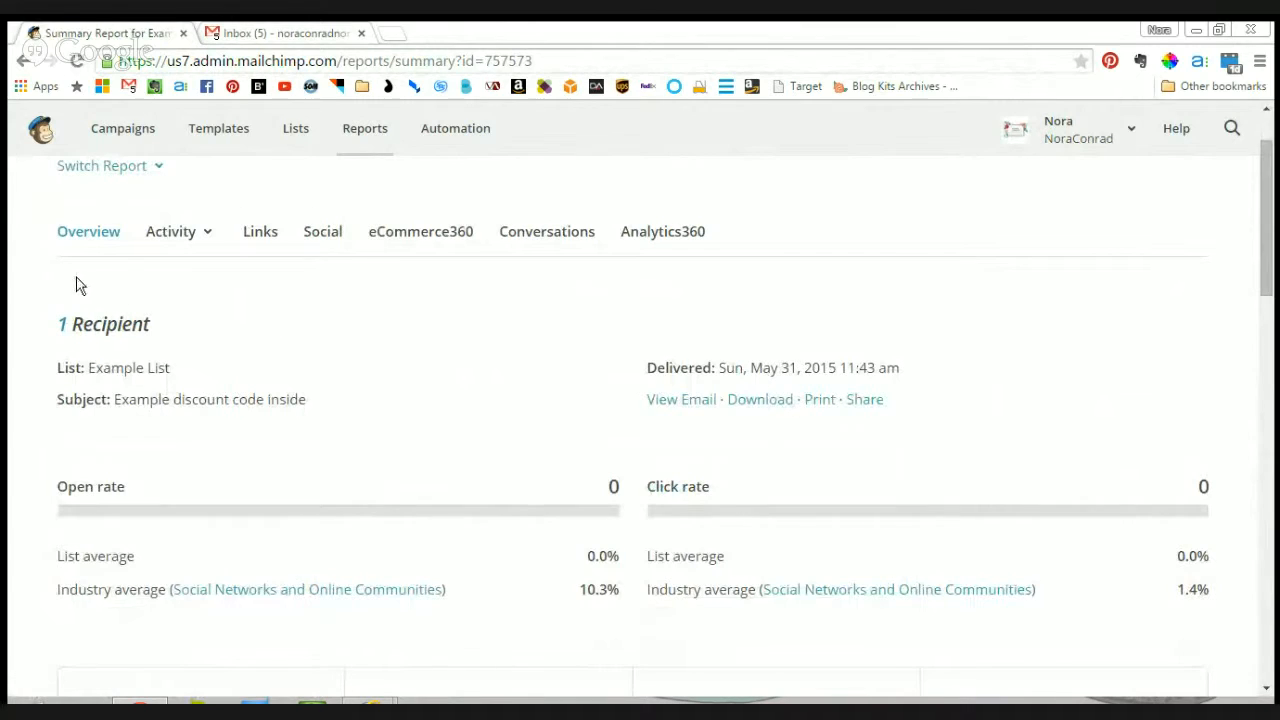
pyautogui.scroll(-1, 140, 375)
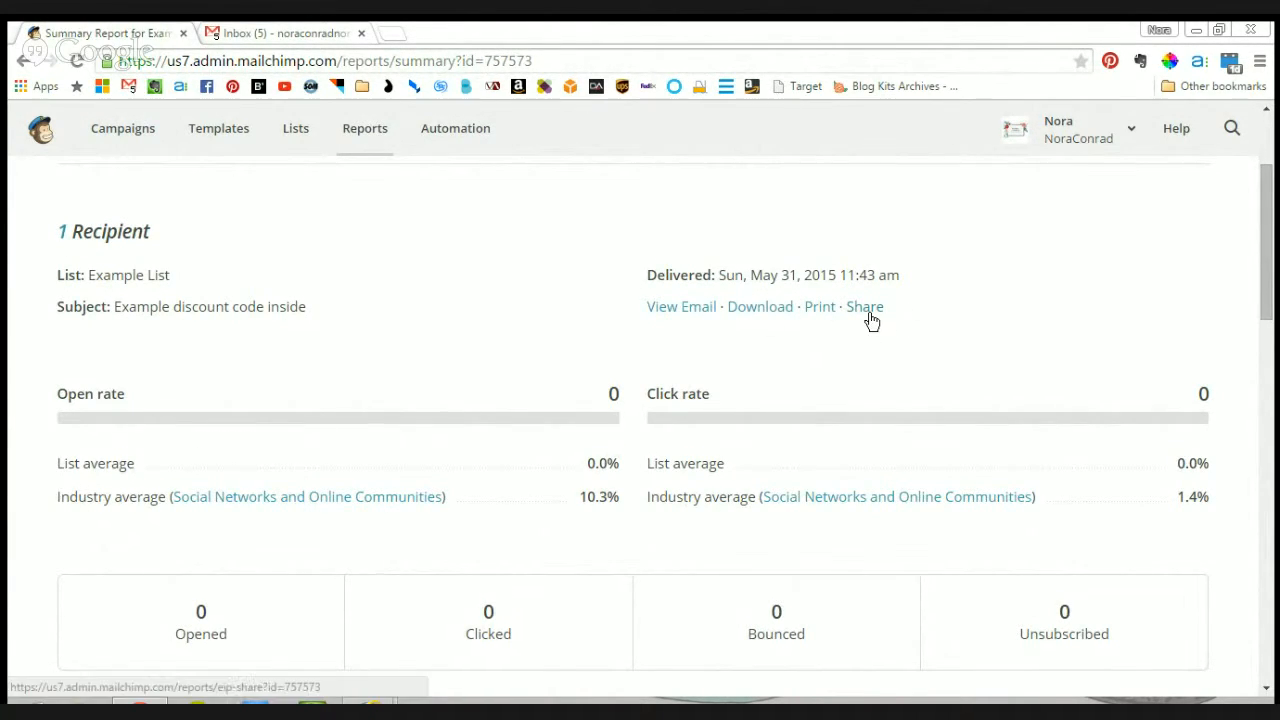
# - View the sent email from the Example #1 report and look through its full campaign preview
pyautogui.click(709, 308)
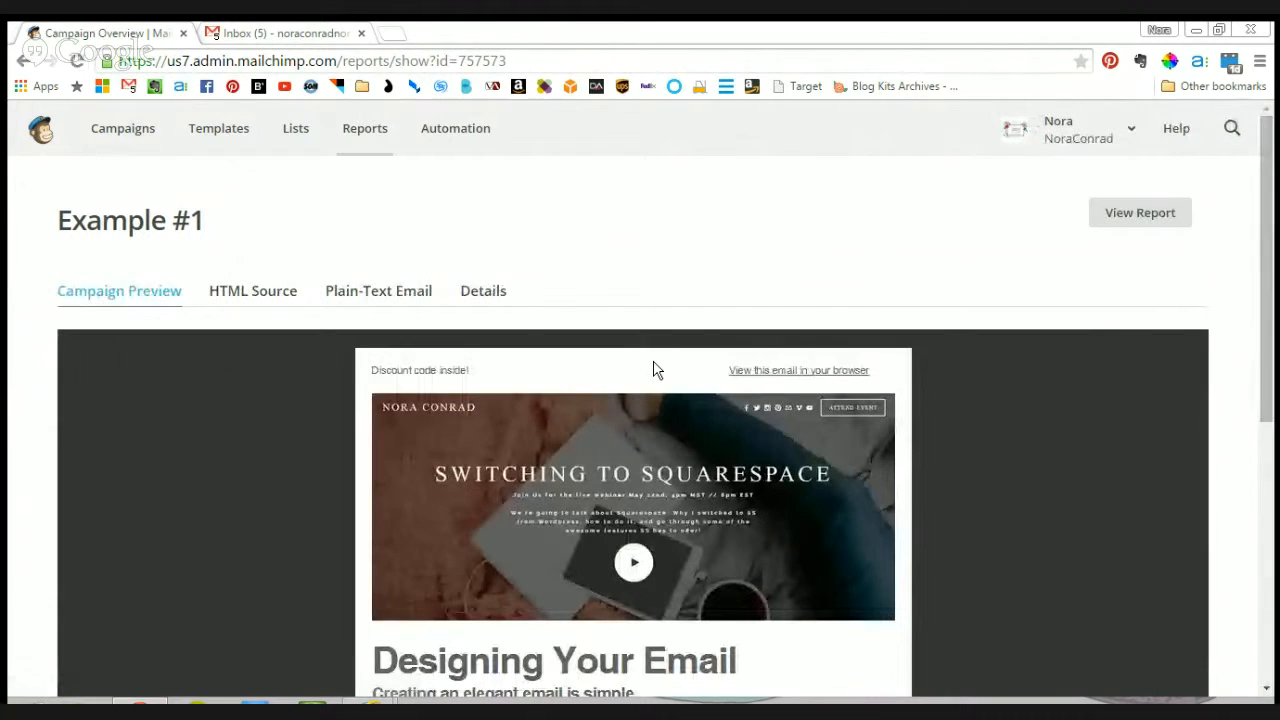
pyautogui.scroll(-5, 911, 300)
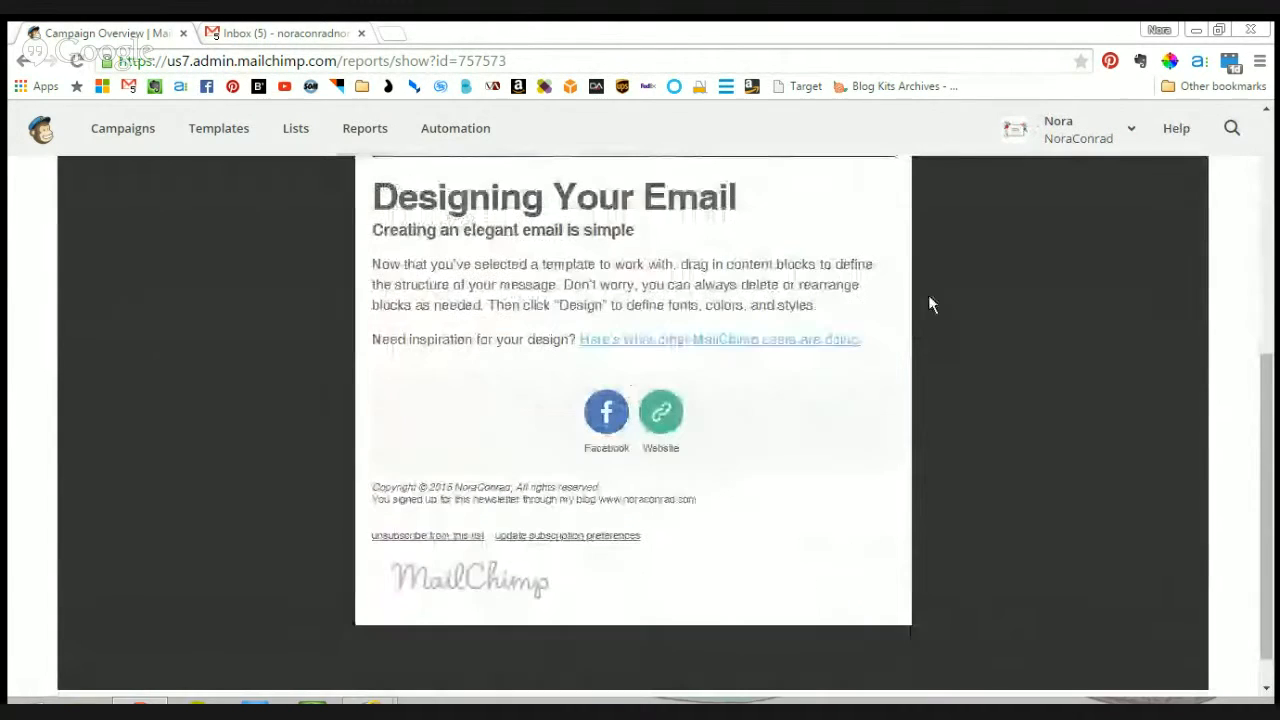
pyautogui.scroll(5, 571, 491)
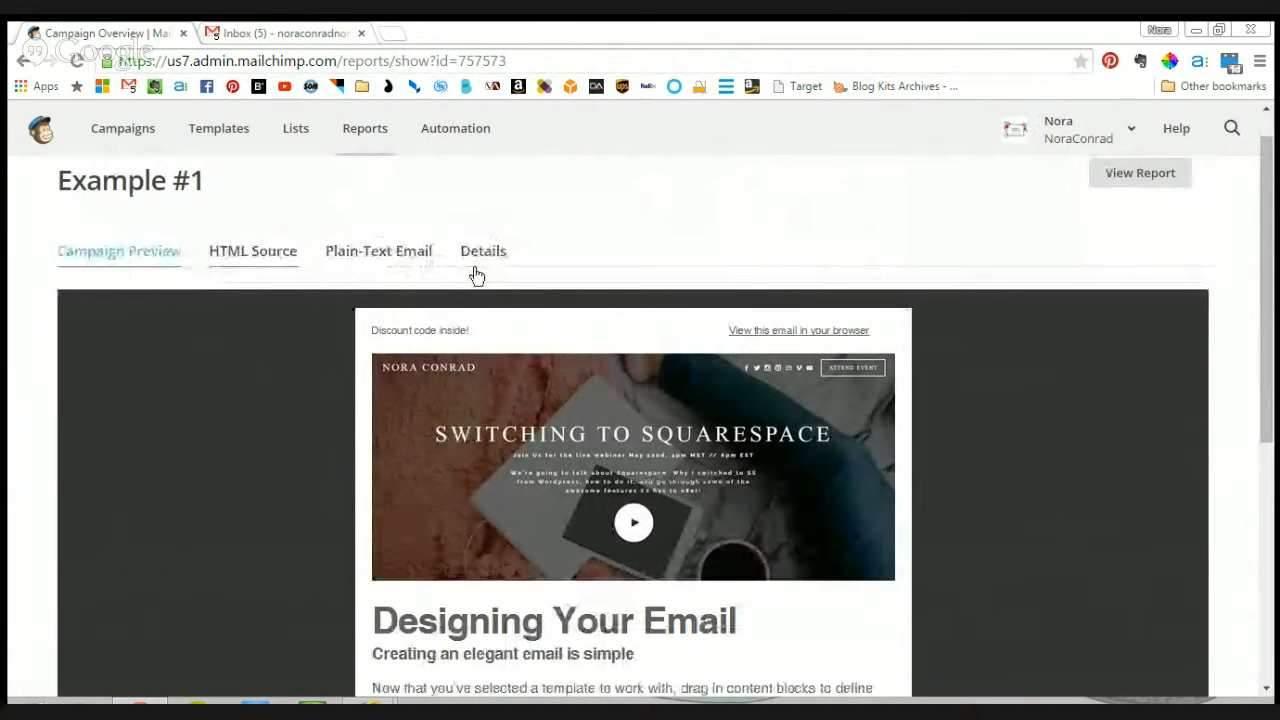
# - Examine the HTML source and the plain-text version of the Example #1 email
pyautogui.click(258, 278)
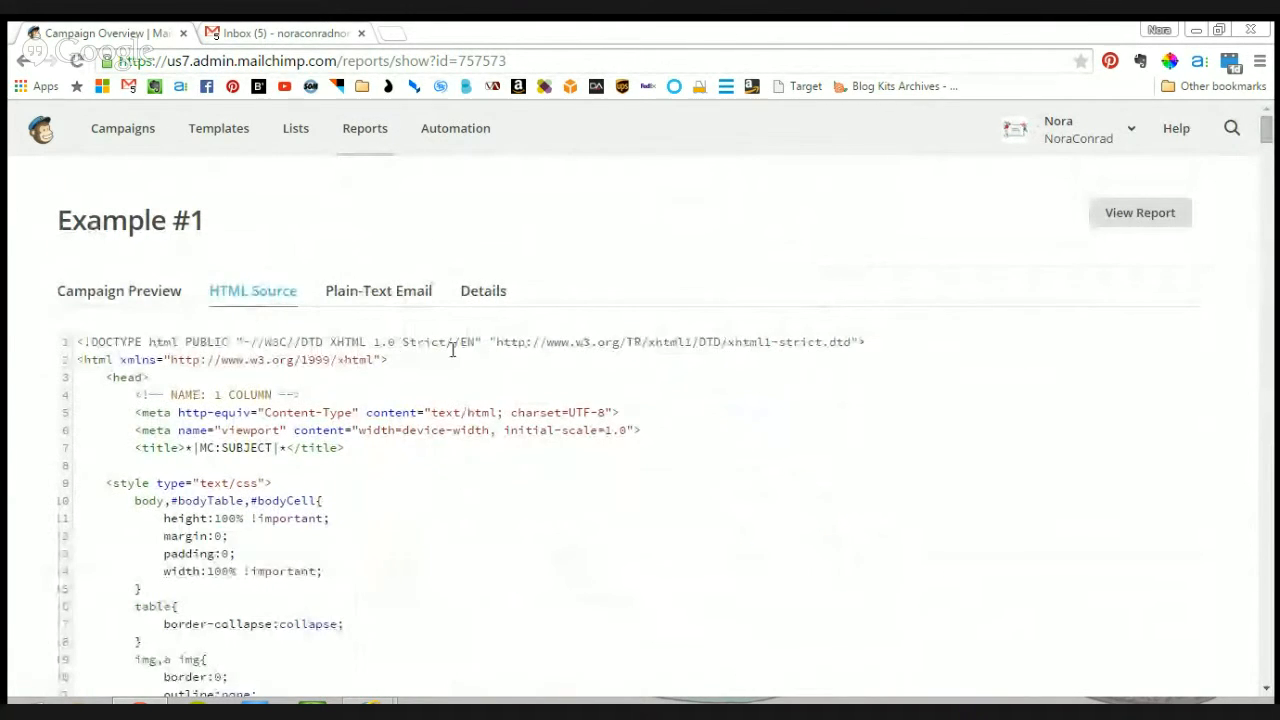
pyautogui.moveTo(382, 468); pyautogui.dragTo(391, 527)
pyautogui.click(549, 435)
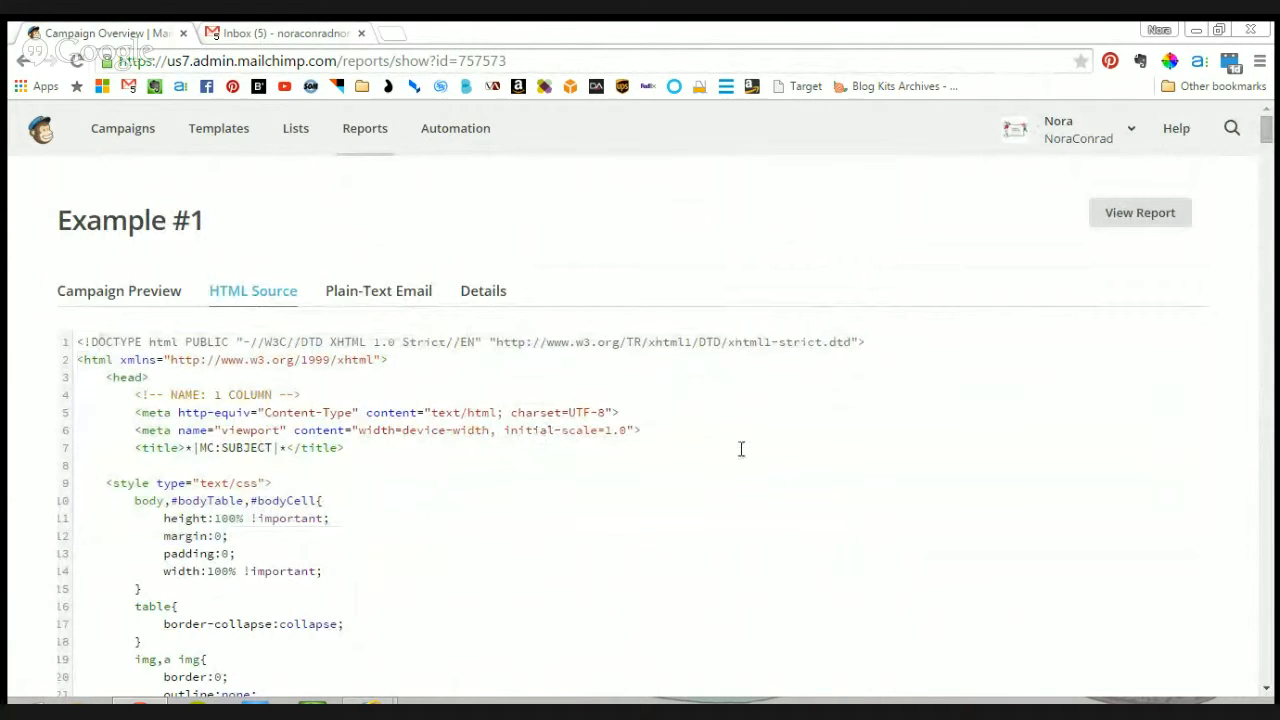
pyautogui.click(423, 296)
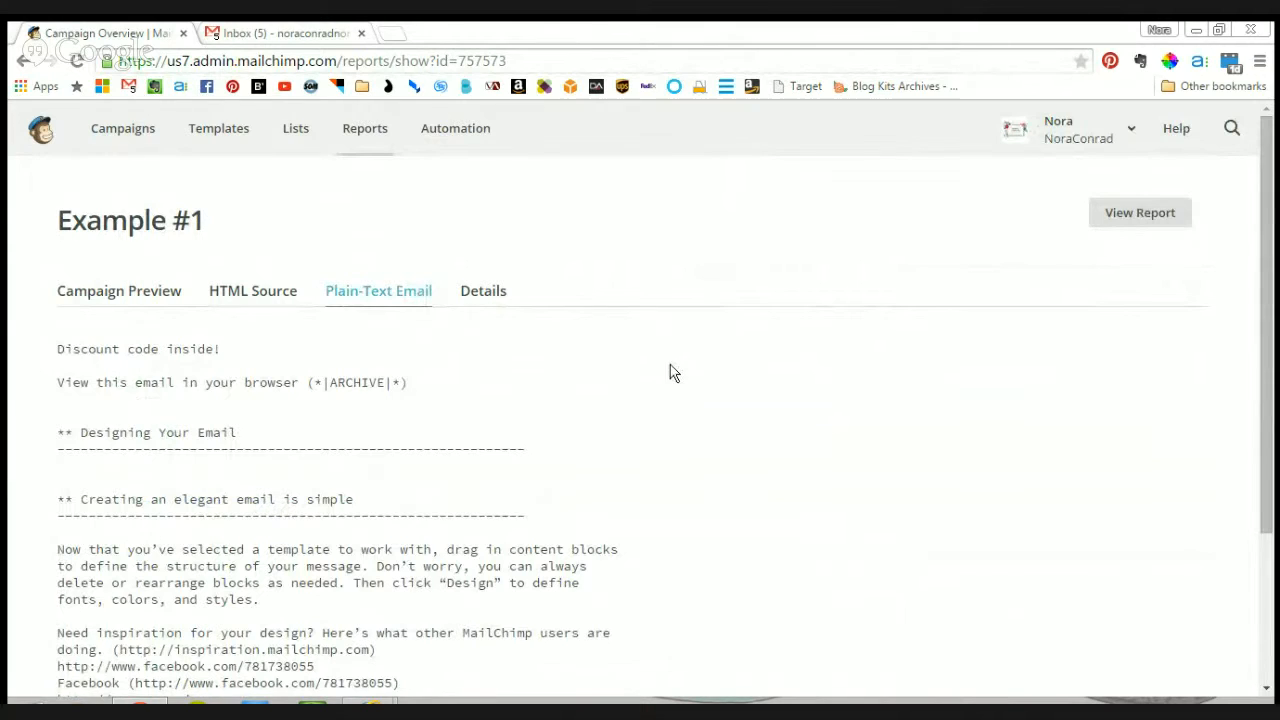
pyautogui.scroll(-2, 350, 417)
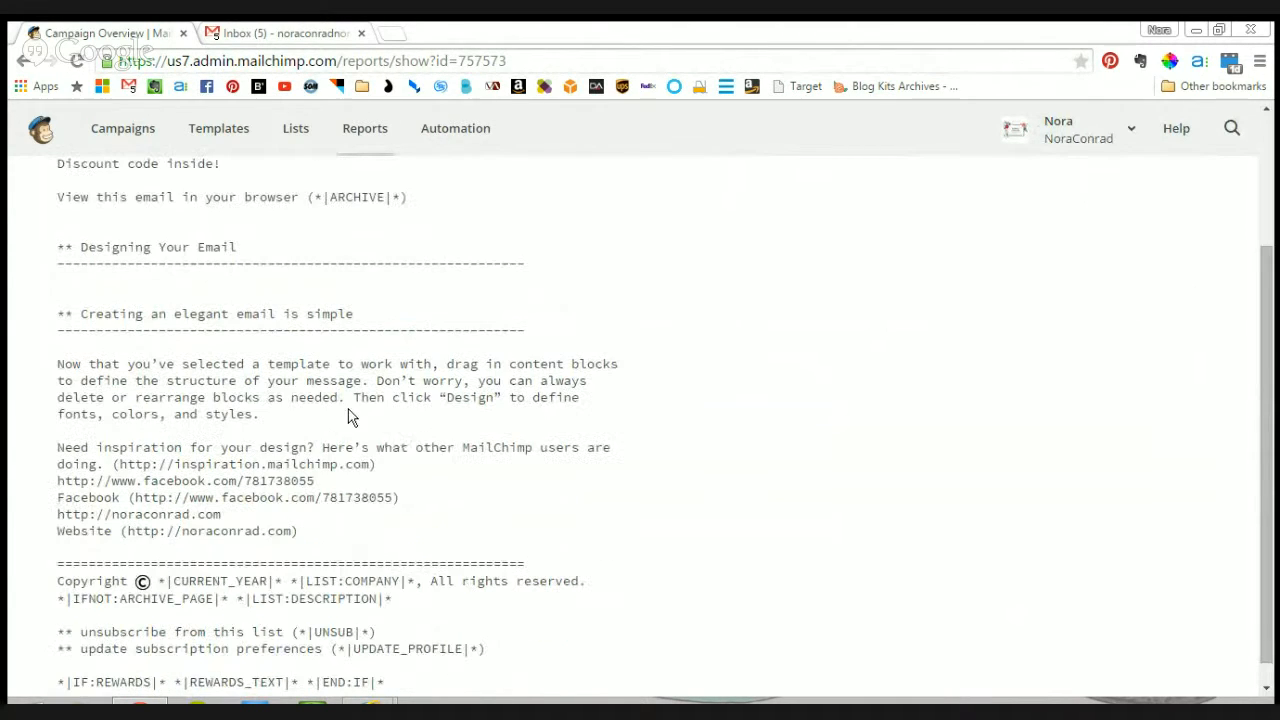
pyautogui.scroll(2, 403, 428)
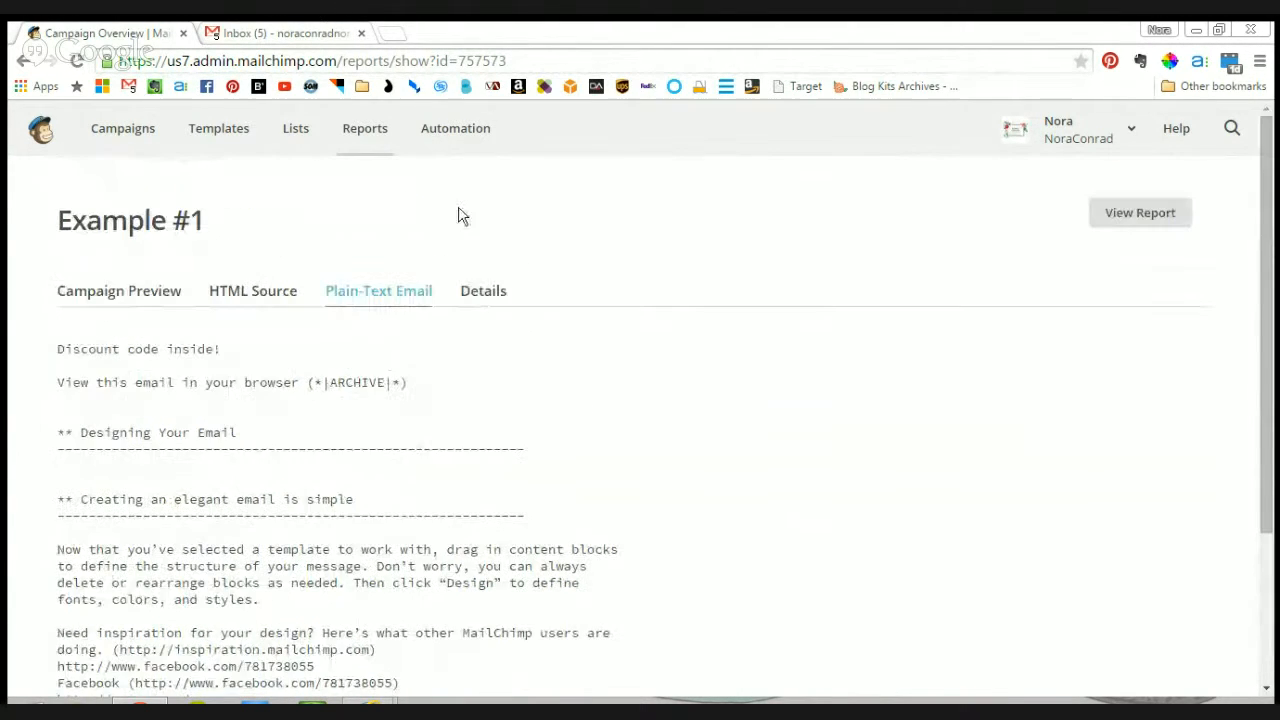
# - Read the campaign's archive, delivery, sender, subject and recipient details, and return to the summary report by way of the preview
pyautogui.click(483, 296)
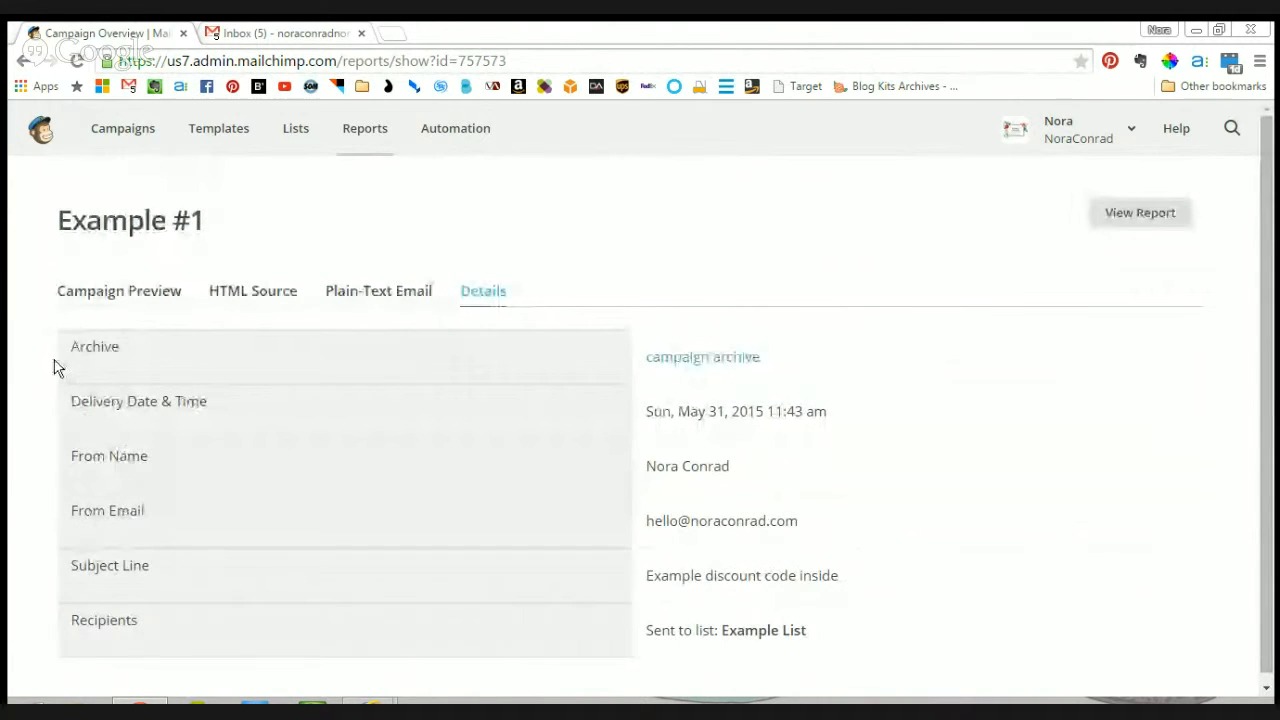
pyautogui.scroll(-1, 80, 350)
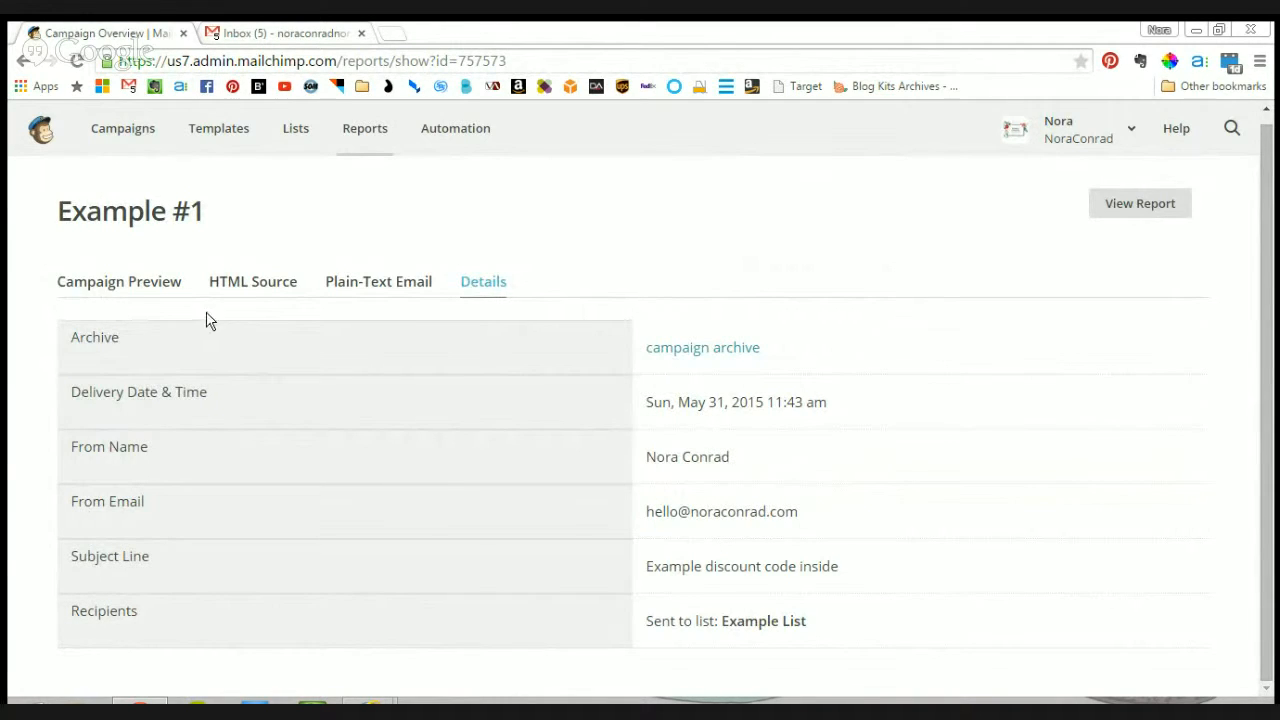
pyautogui.click(149, 287)
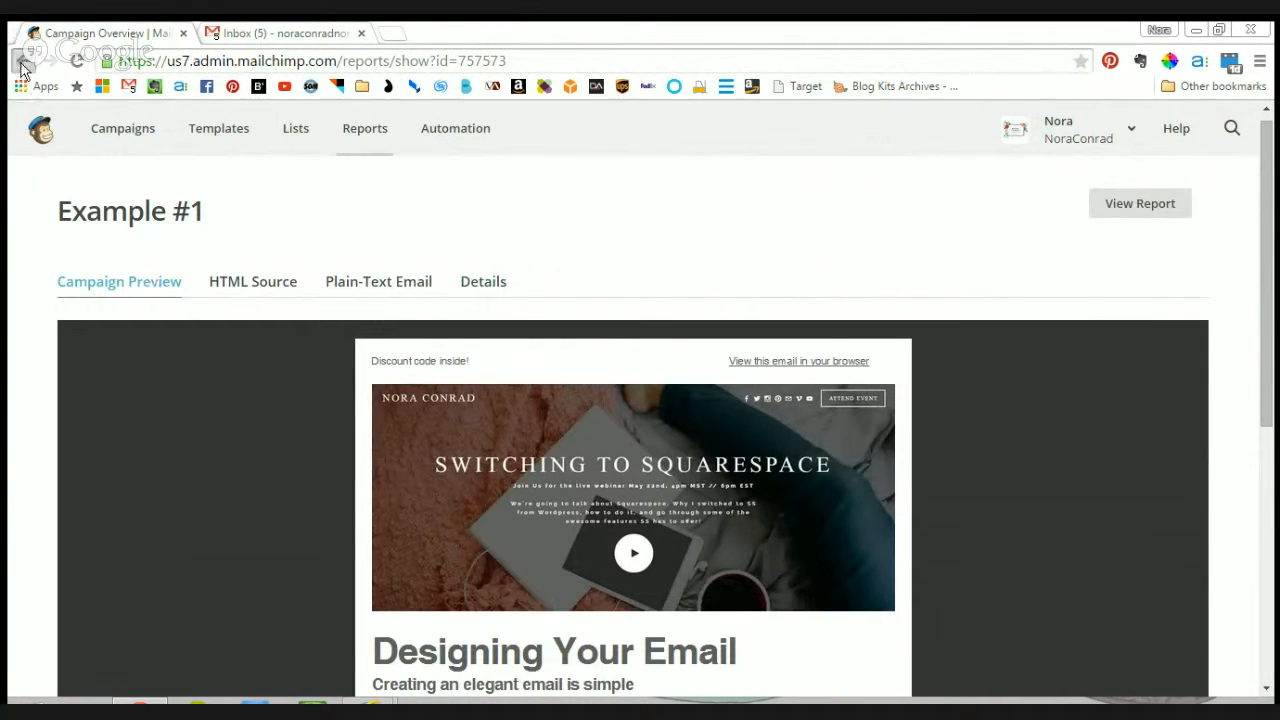
pyautogui.click(23, 60)
# - Switch to Gmail, open the received "Example discount code inside" email with its images displayed and read it through
pyautogui.click(286, 33)
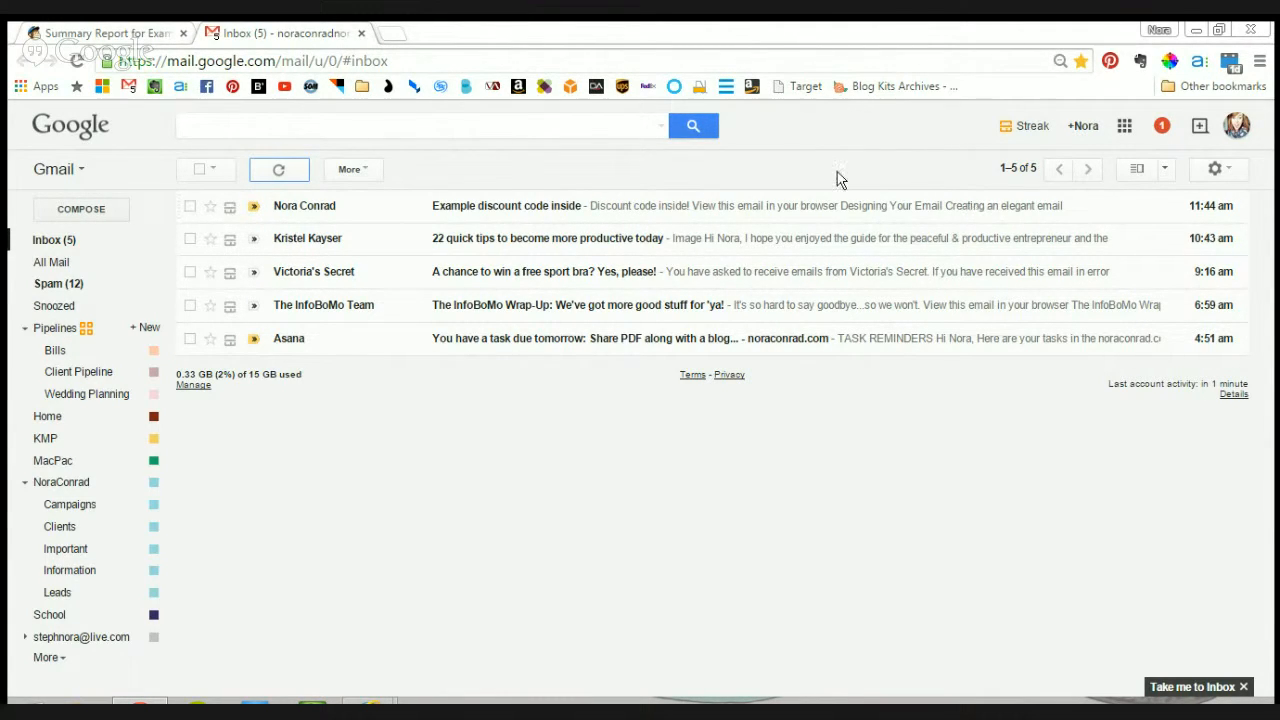
pyautogui.click(758, 208)
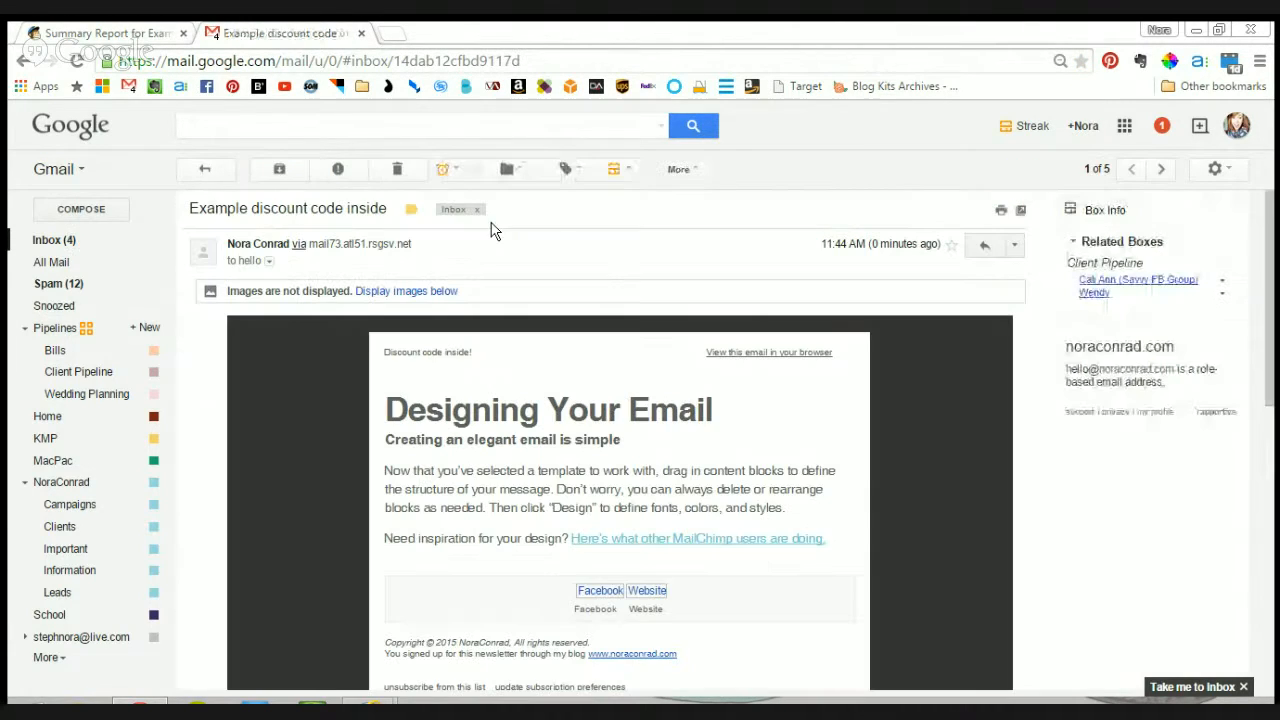
pyautogui.click(426, 290)
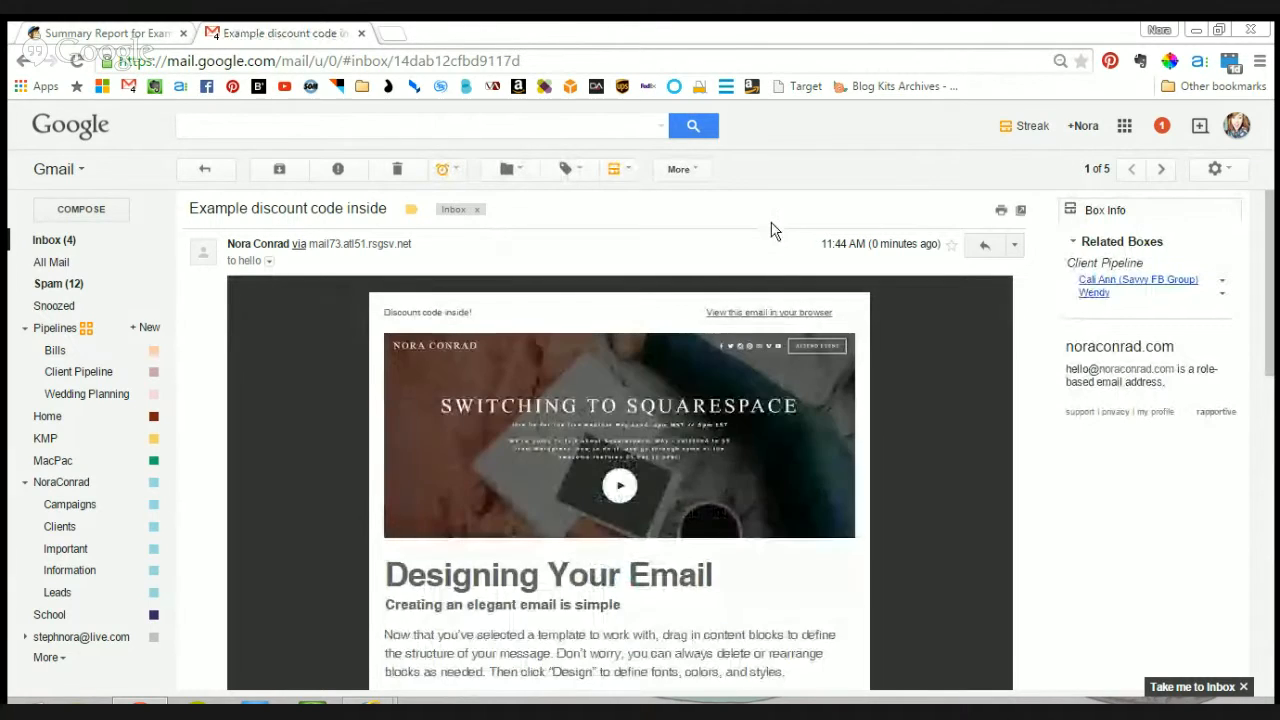
pyautogui.scroll(-3, 870, 225)
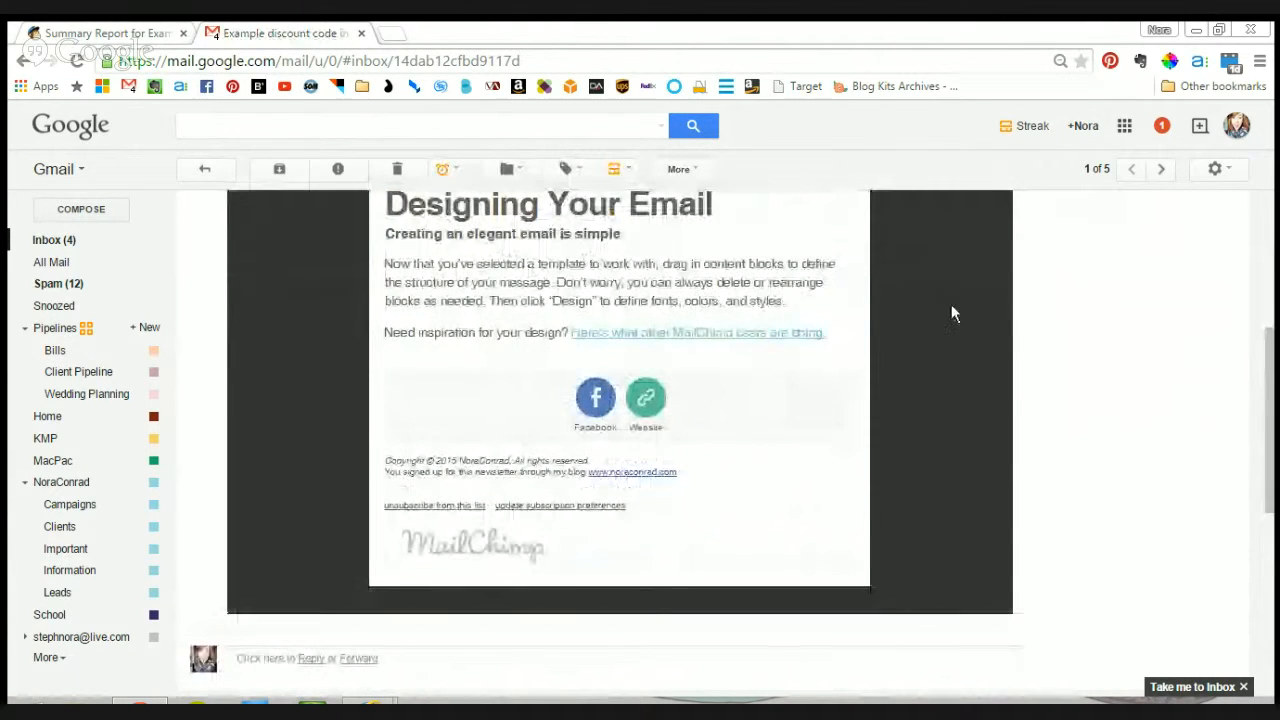
pyautogui.scroll(-3, 870, 400)
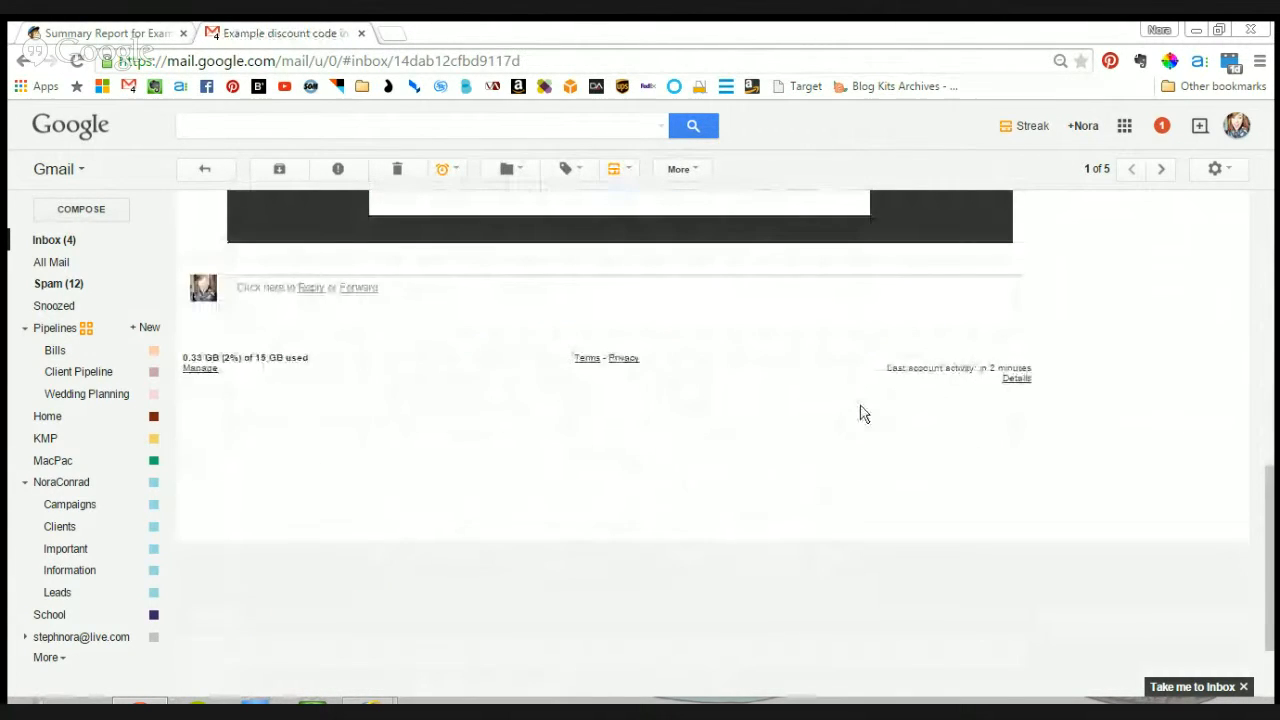
pyautogui.scroll(7, 855, 414)
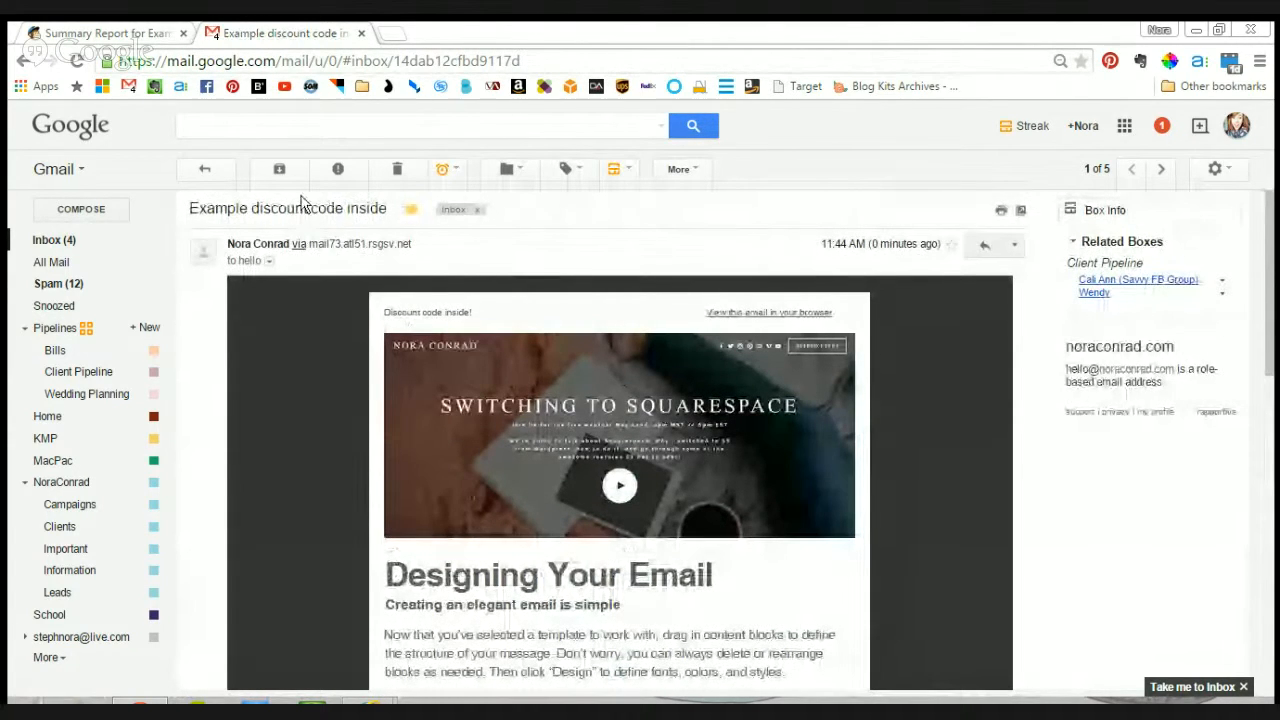
# - Open a reply to the email to check its recipient and sender fields, and switch back to the MailChimp report
pyautogui.scroll(-5, 397, 493)
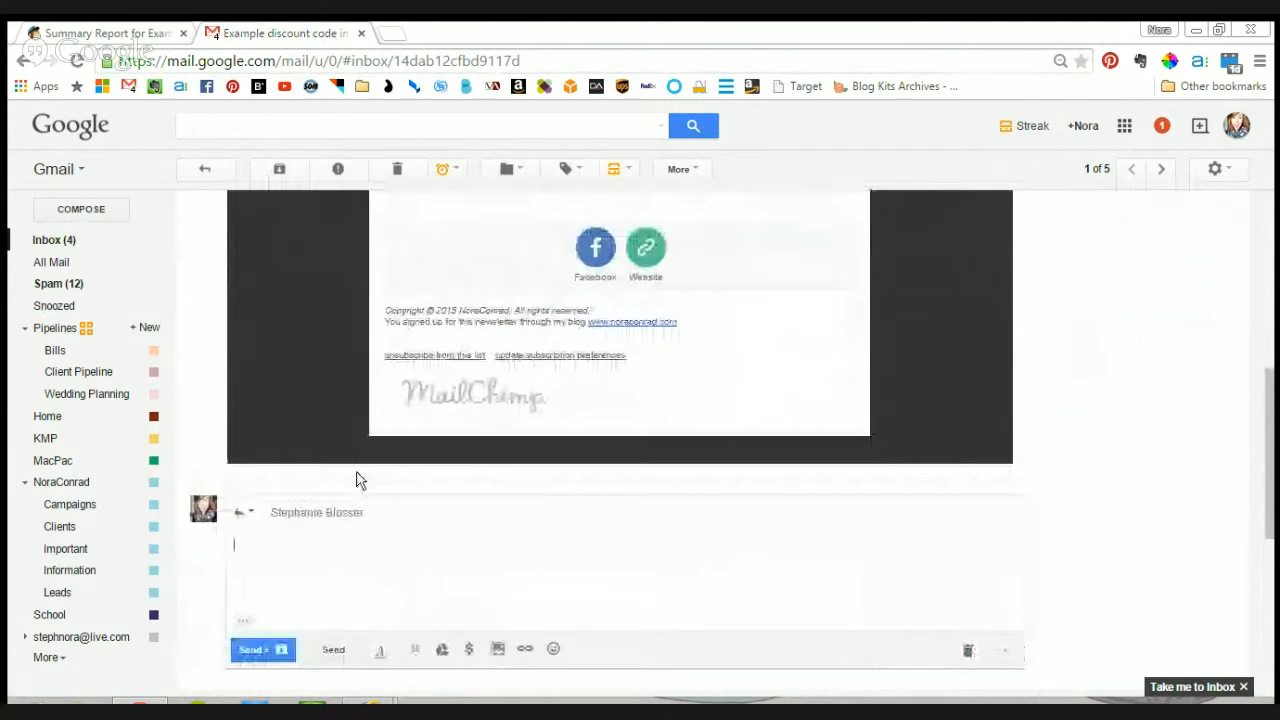
pyautogui.click(346, 510)
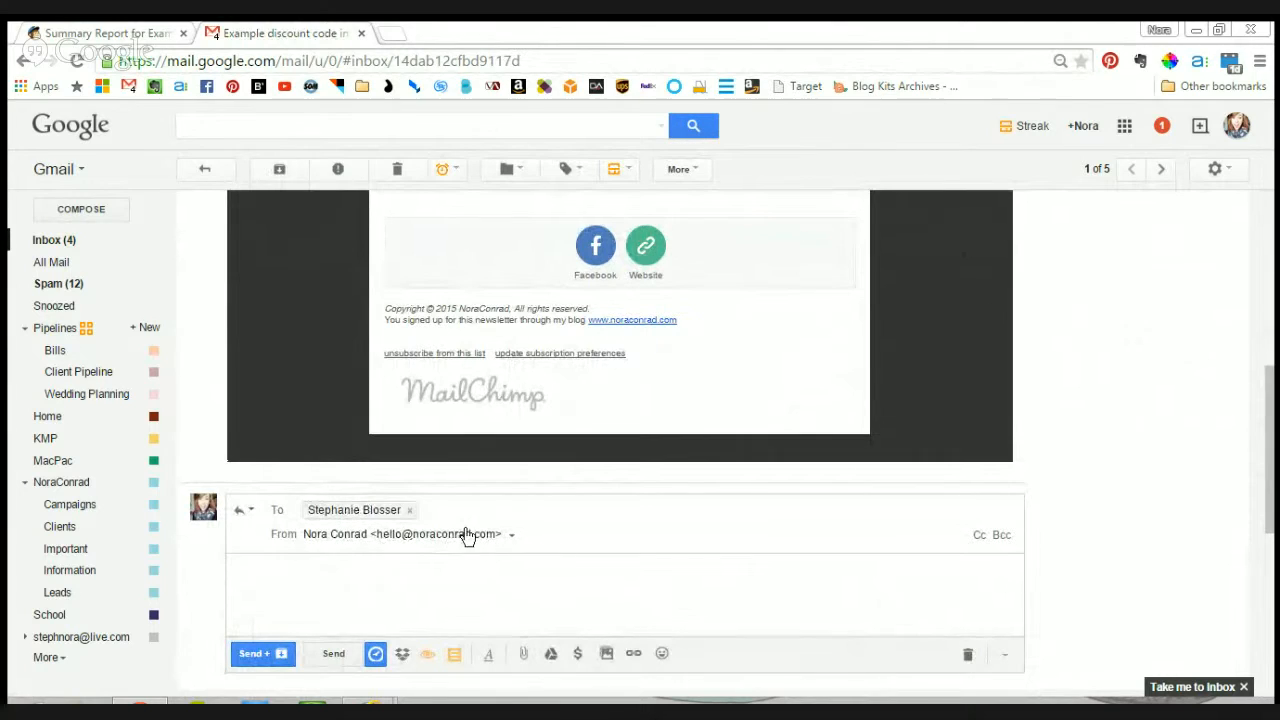
pyautogui.scroll(5, 400, 506)
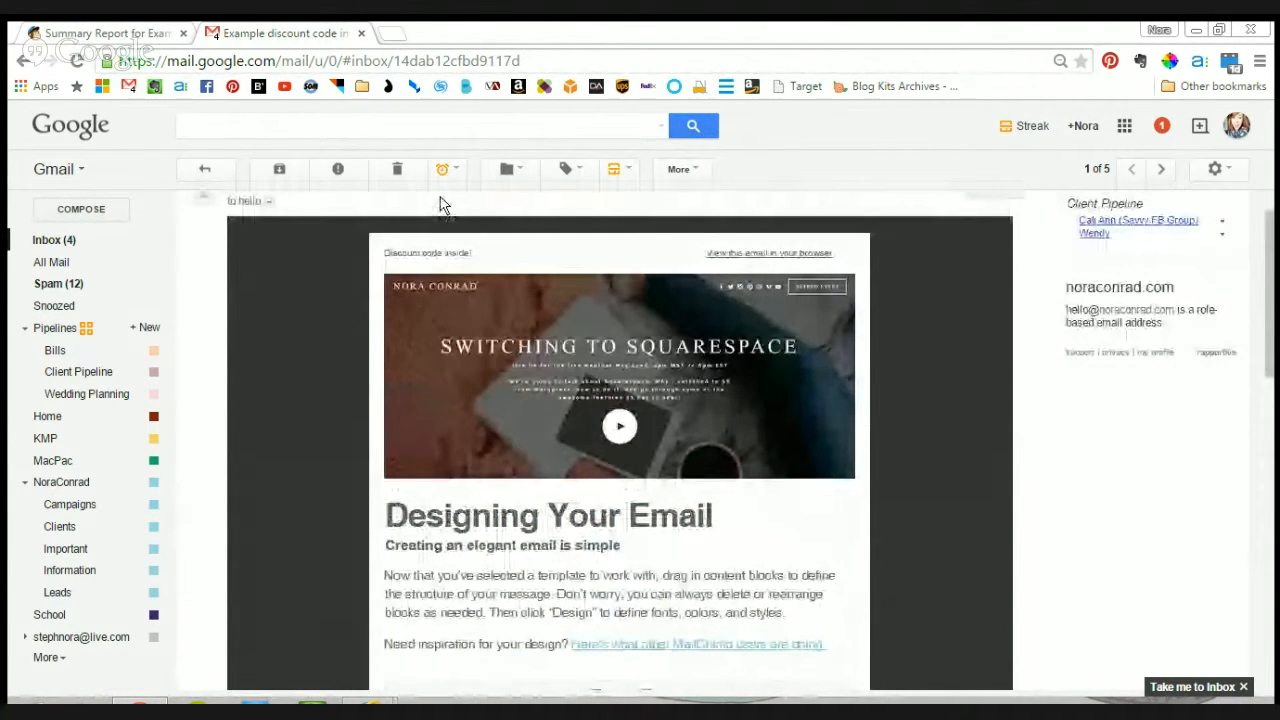
pyautogui.click(97, 30)
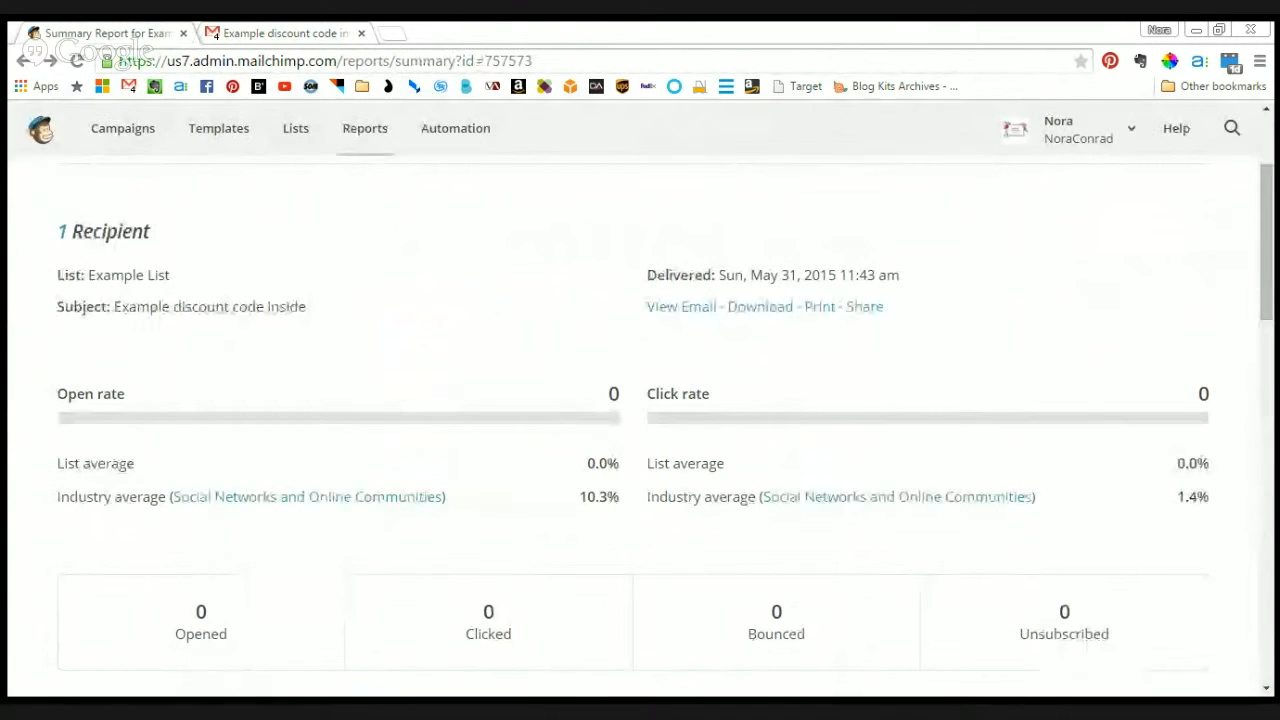